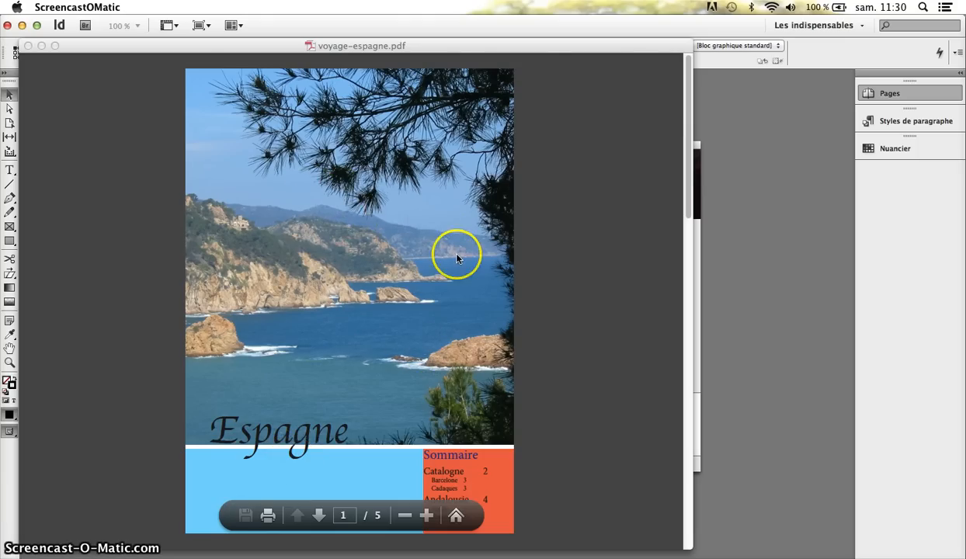
Page through voyage-espagne.pdf to examine the layout of its cover and its Catalogne and Andalousie spreads
click(319, 515)
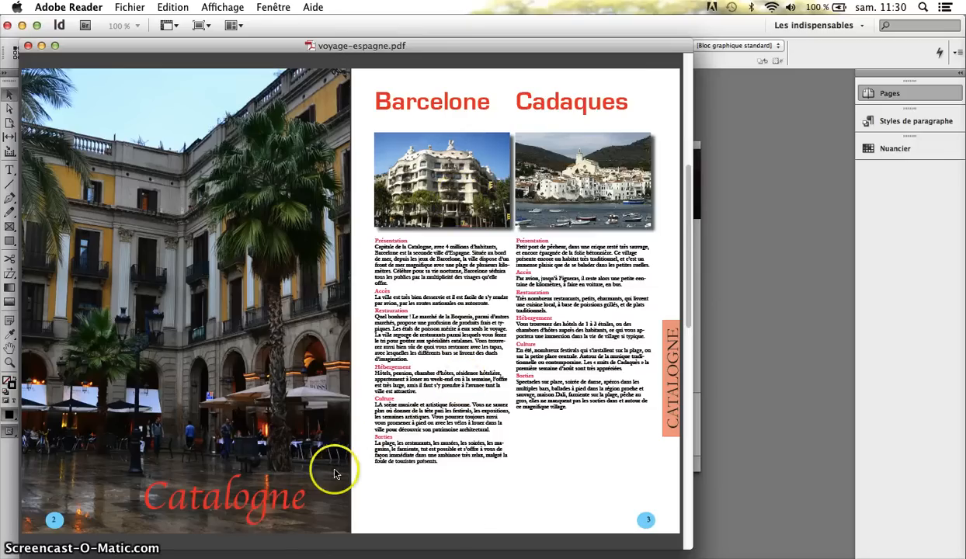
mouse_move(319, 543)
click(319, 515)
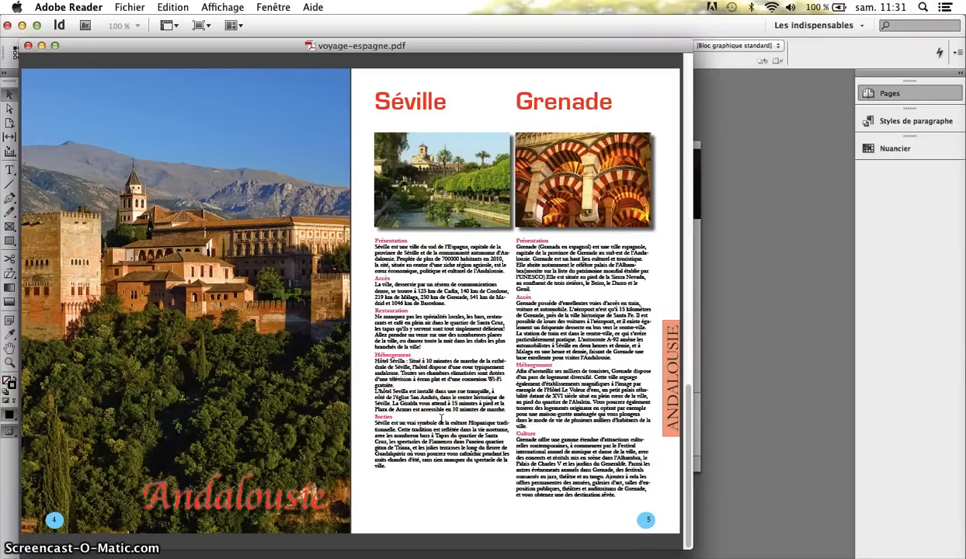
Switch to InDesign and start a new A4 document with facing pages and a 5 mm bleed on all sides
click(582, 553)
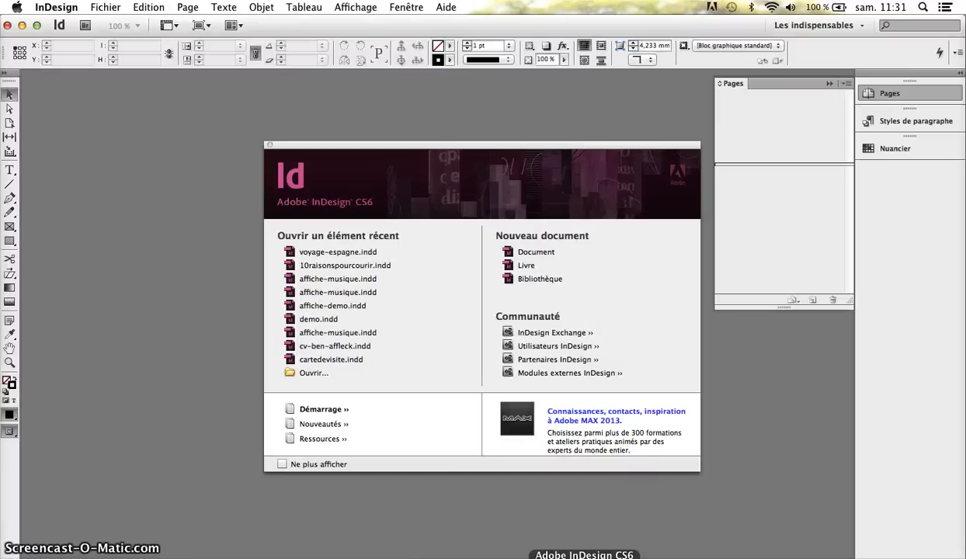
click(593, 253)
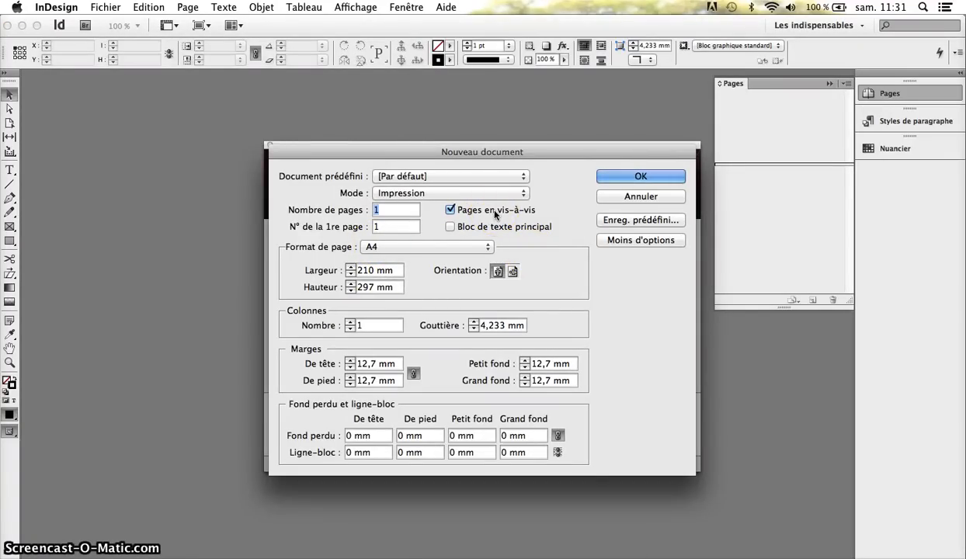
click(349, 434)
key(BackSpace)
text(5)
click(413, 435)
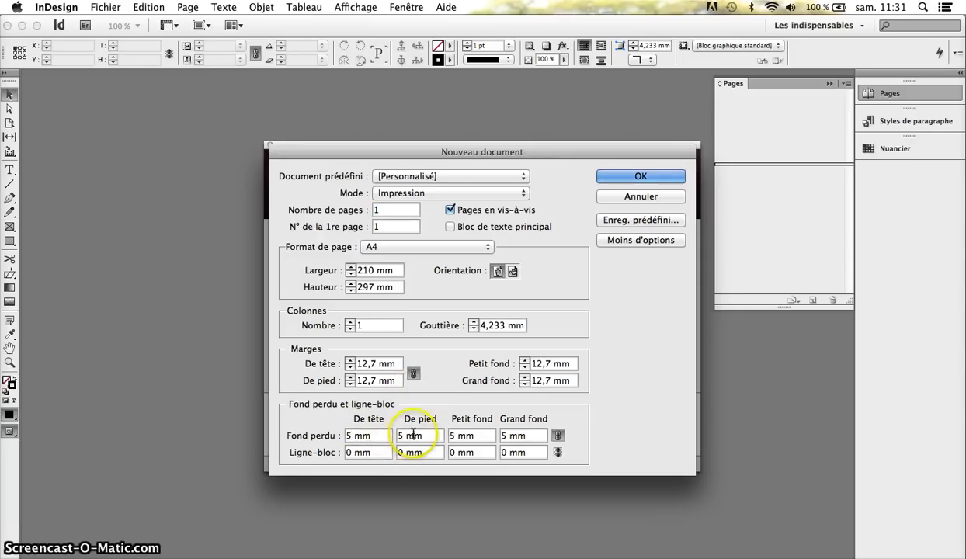
Set all margins to 15 mm, unlink them to set the outside margin to 19 mm, and create the document
click(350, 361)
click(350, 361)
click(350, 361)
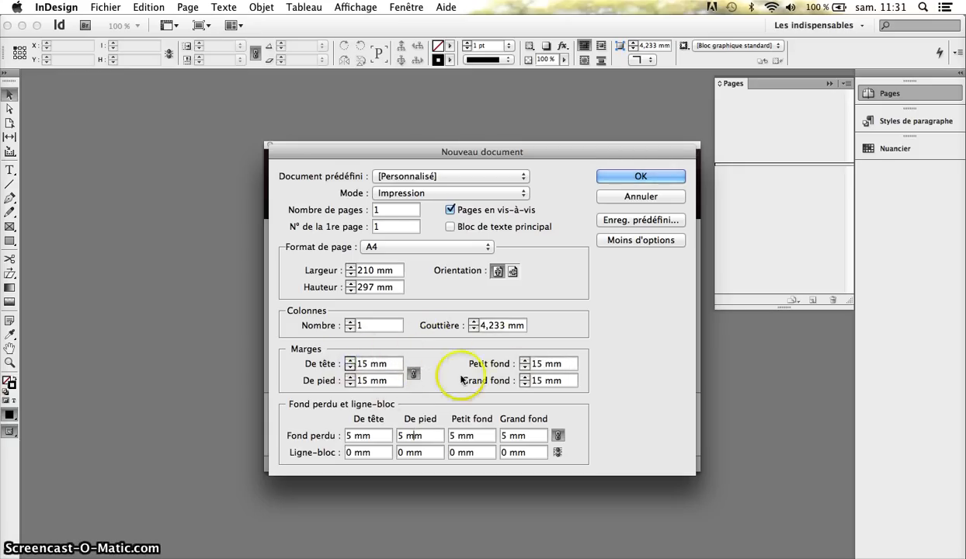
click(413, 373)
click(525, 377)
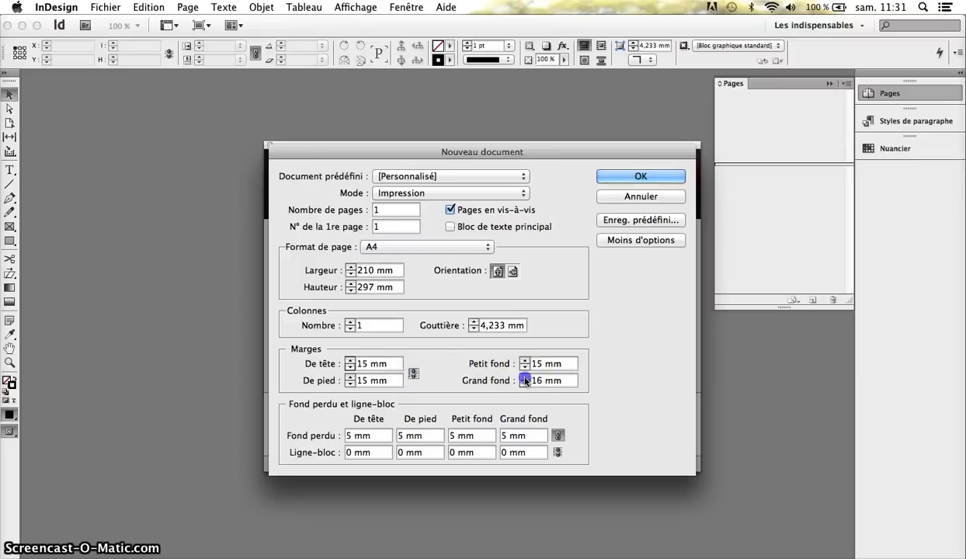
click(524, 378)
click(525, 377)
click(525, 377)
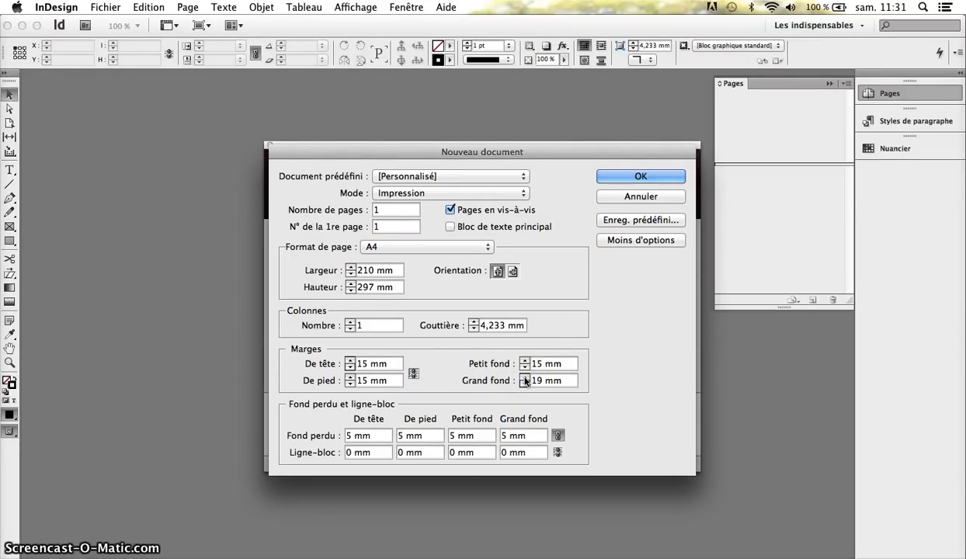
click(625, 177)
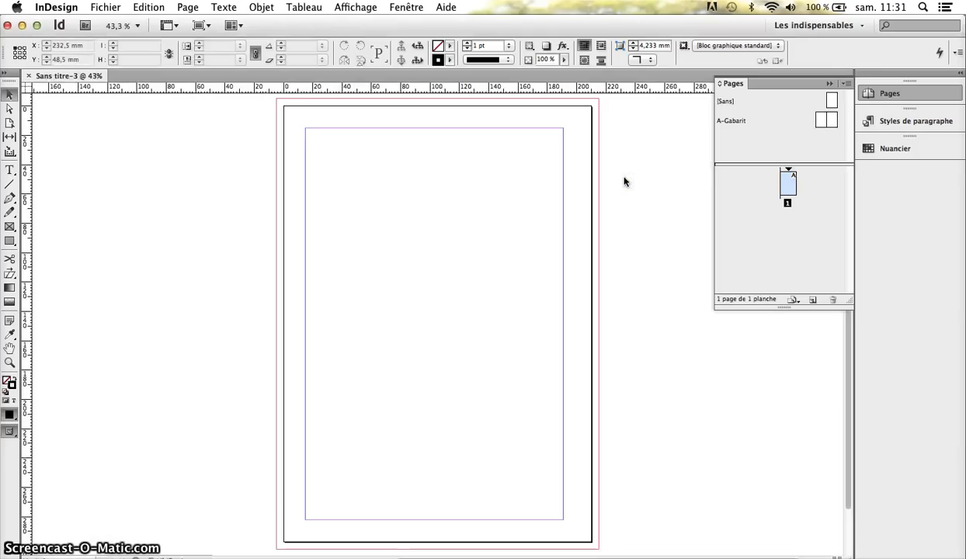
click(829, 83)
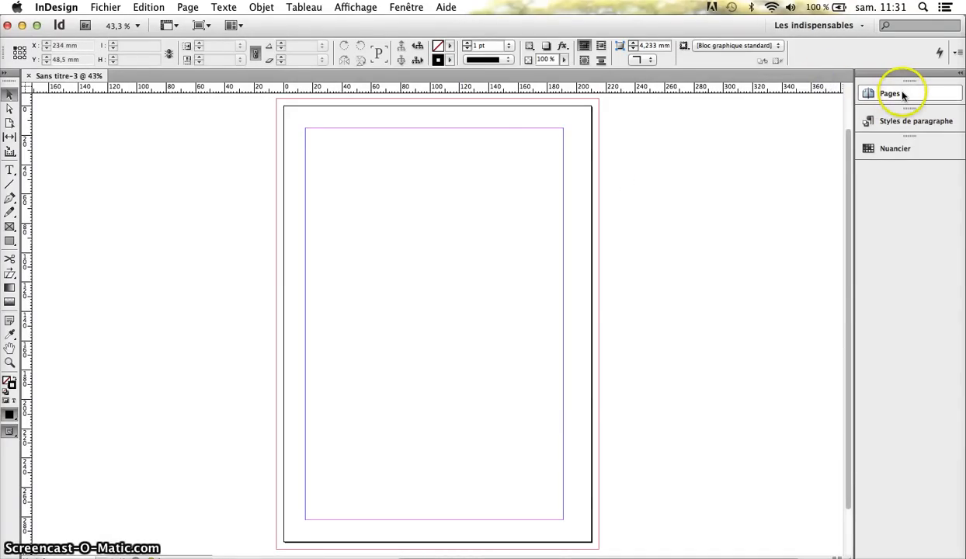
click(413, 9)
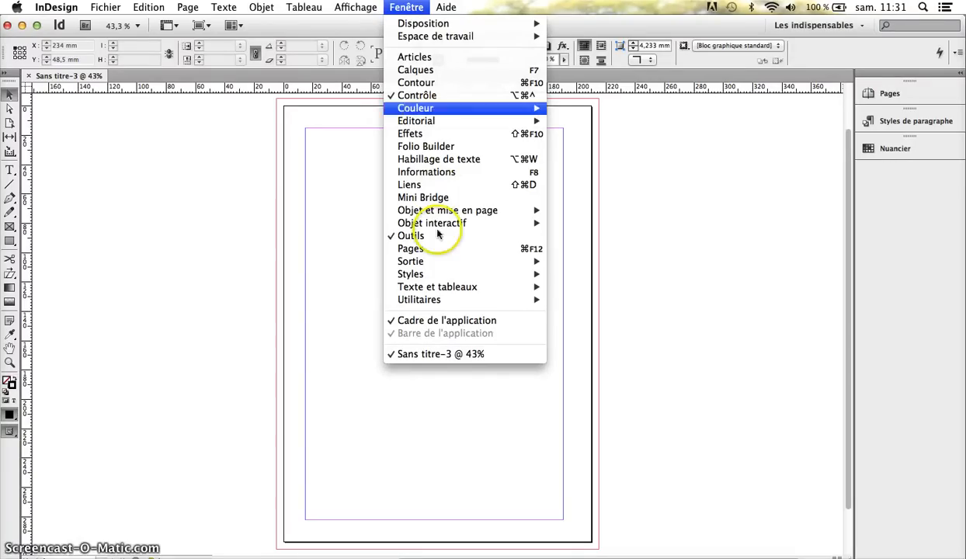
click(401, 7)
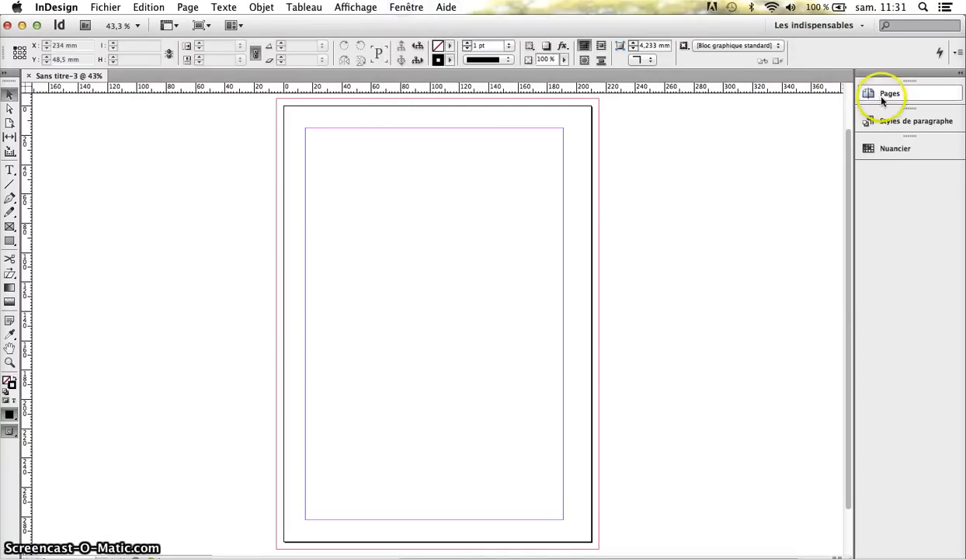
click(885, 94)
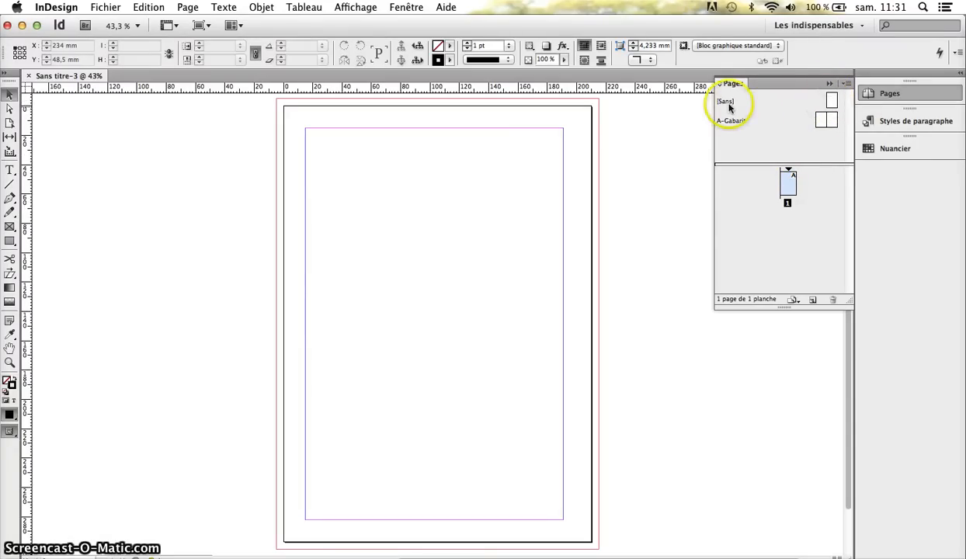
On the left page of the A-Gabarit master, draw a text frame about 145 mm wide near the bottom, ending at the inside margin
double_click(823, 121)
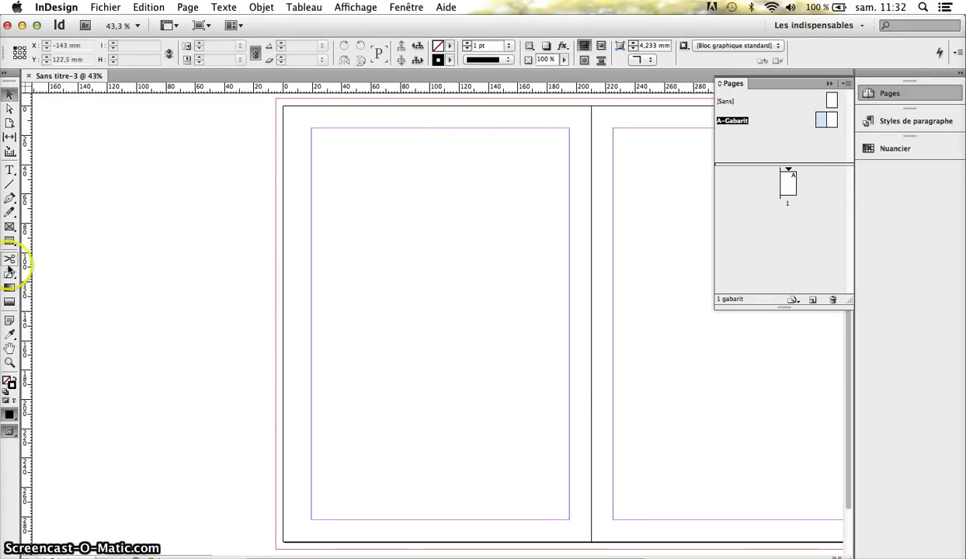
click(9, 170)
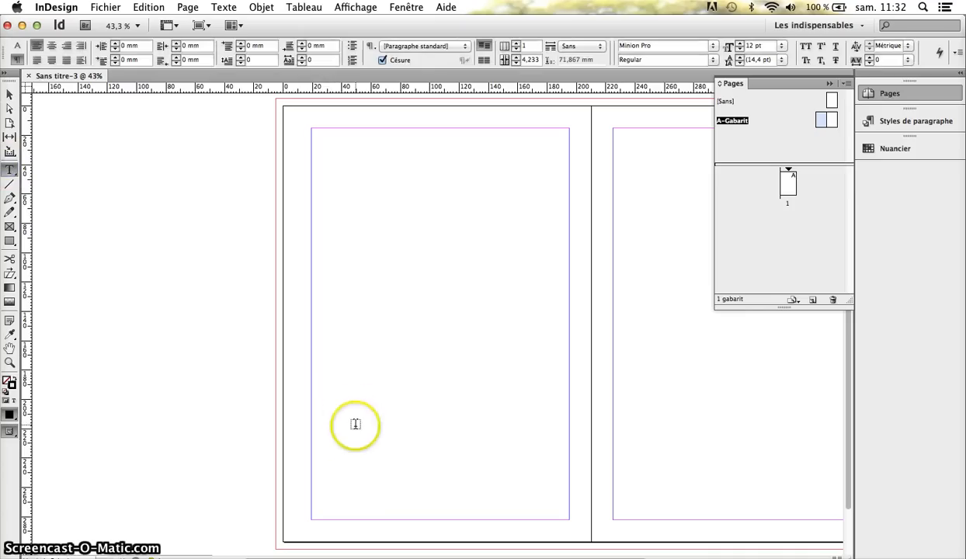
drag(356, 450, 569, 483)
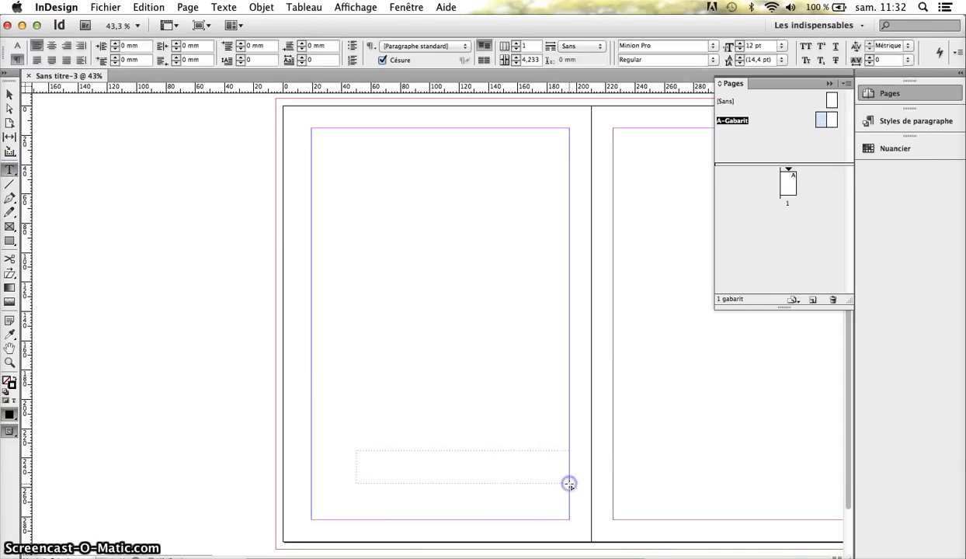
click(462, 469)
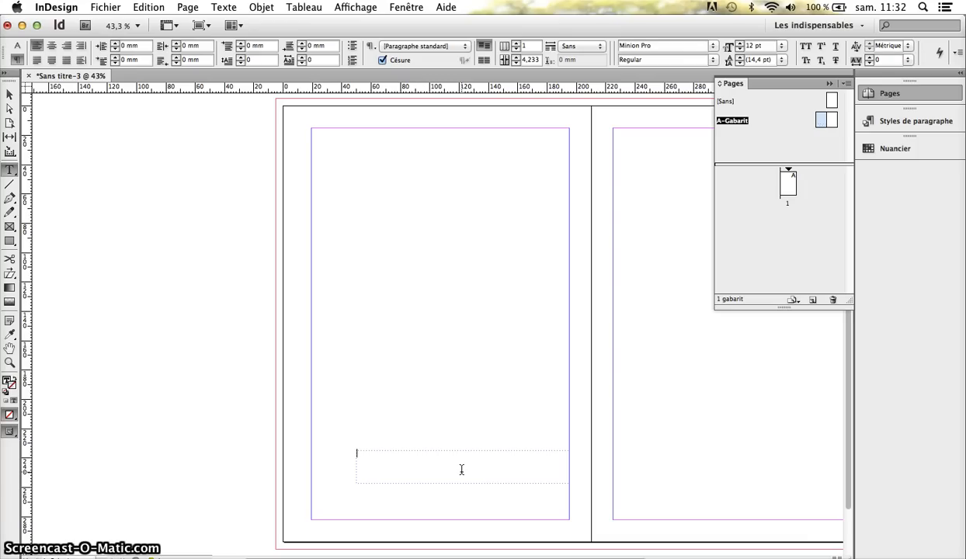
Start a new paragraph style for the text frame and name it Titre-Region
click(930, 123)
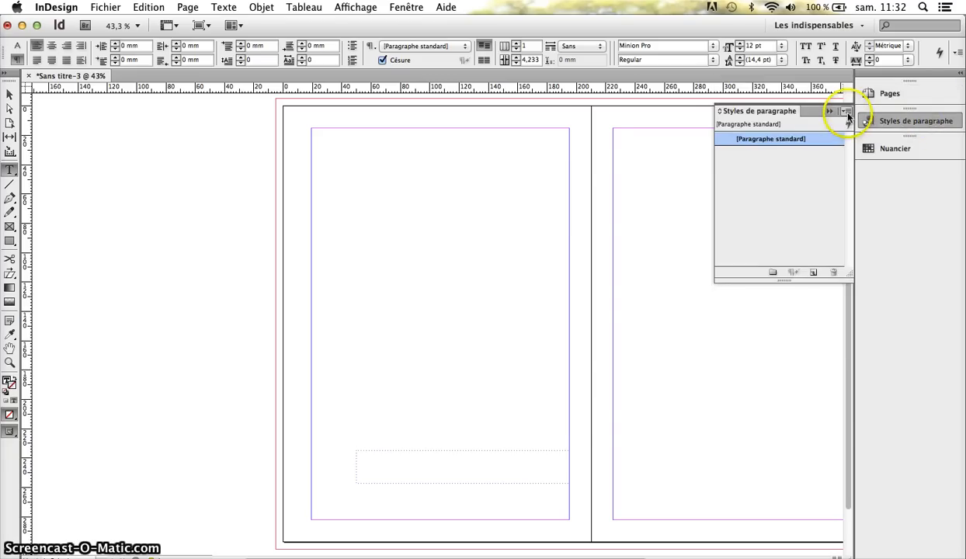
click(845, 111)
click(666, 116)
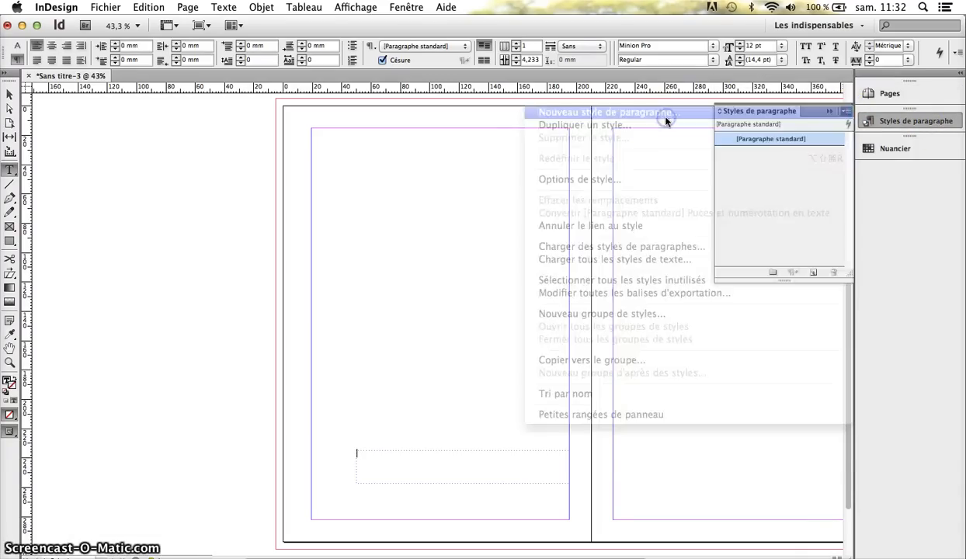
text(titre)
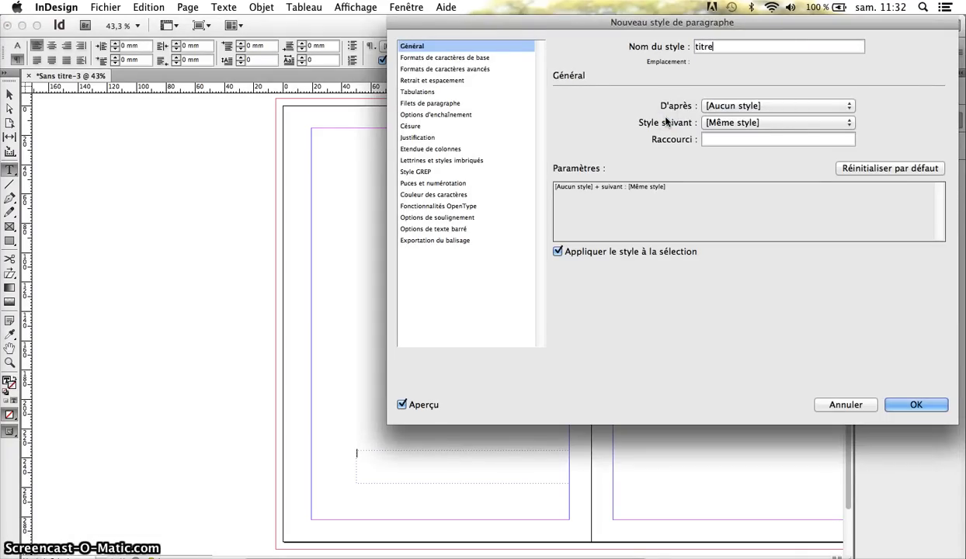
key(BackSpace)
key(BackSpace)
key(BackSpace)
key(BackSpace)
key(BackSpace)
text(Ti)
Set the Titre-Region style's font family to Eurostile in its basic character formats
click(448, 58)
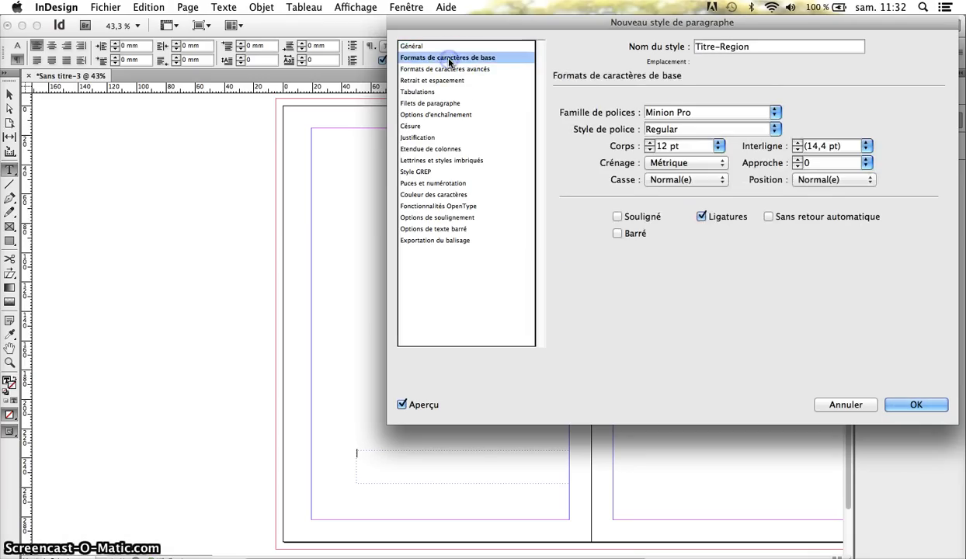
click(773, 111)
text(eur)
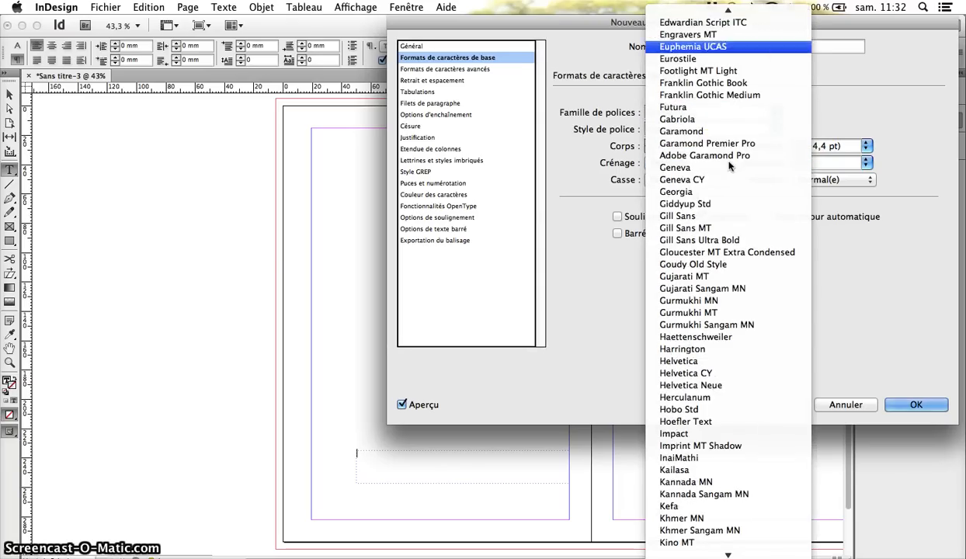
click(688, 61)
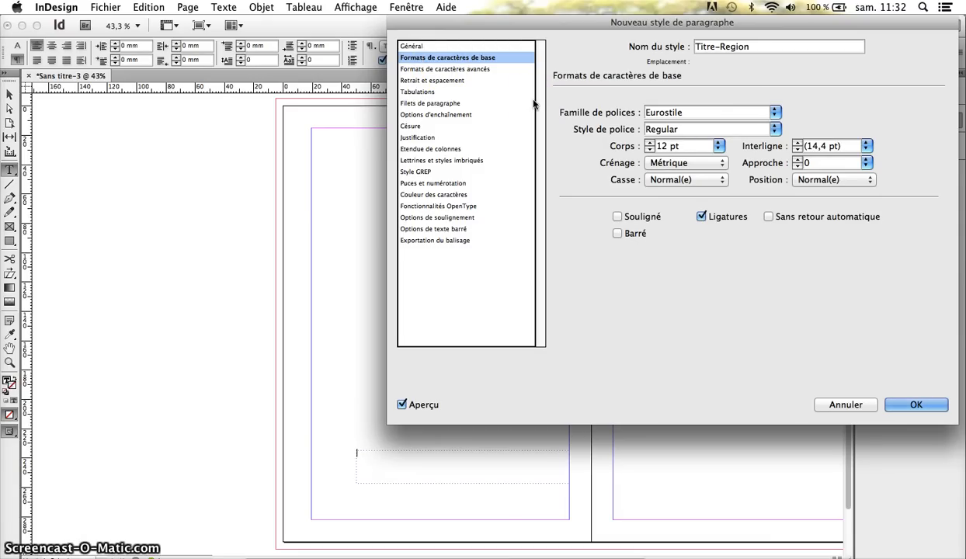
click(775, 113)
text(ch)
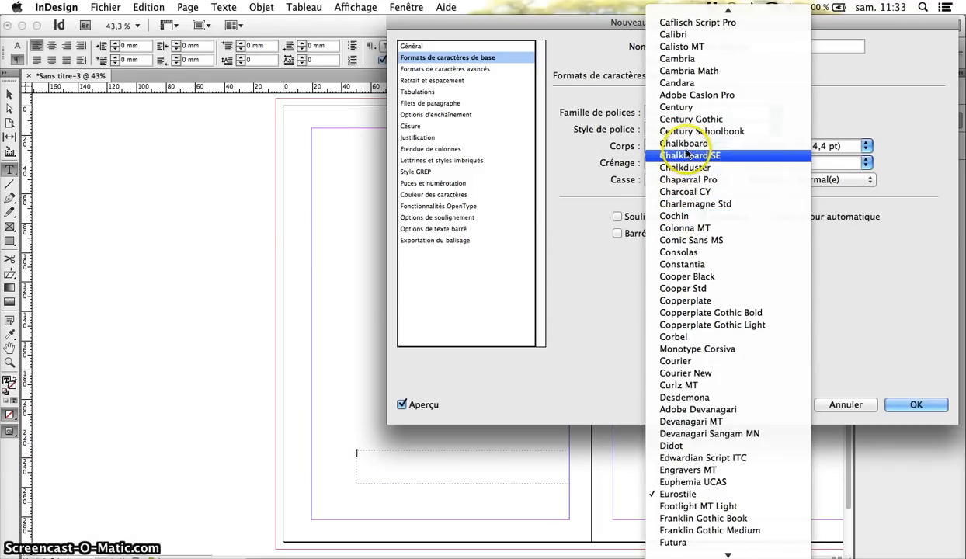
scroll(687, 154, up, 10)
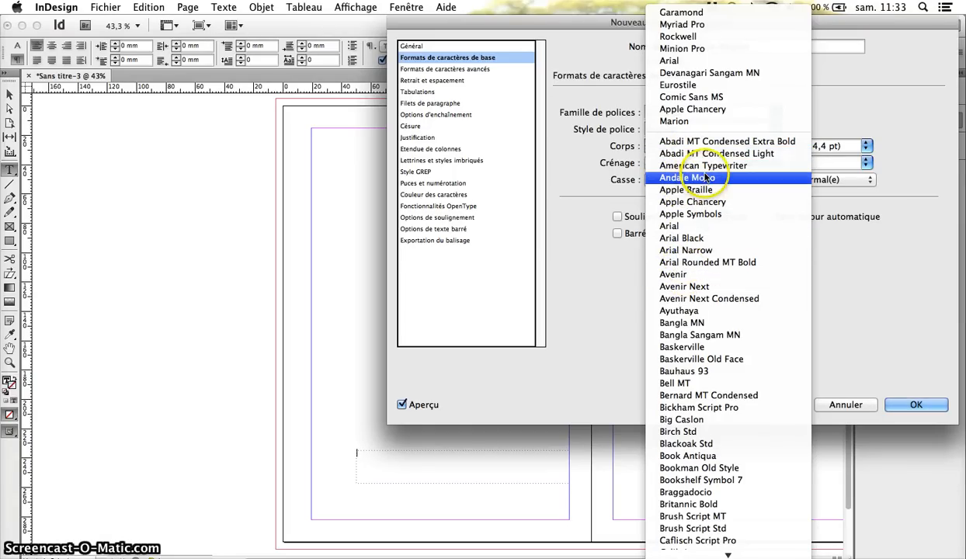
text(eur)
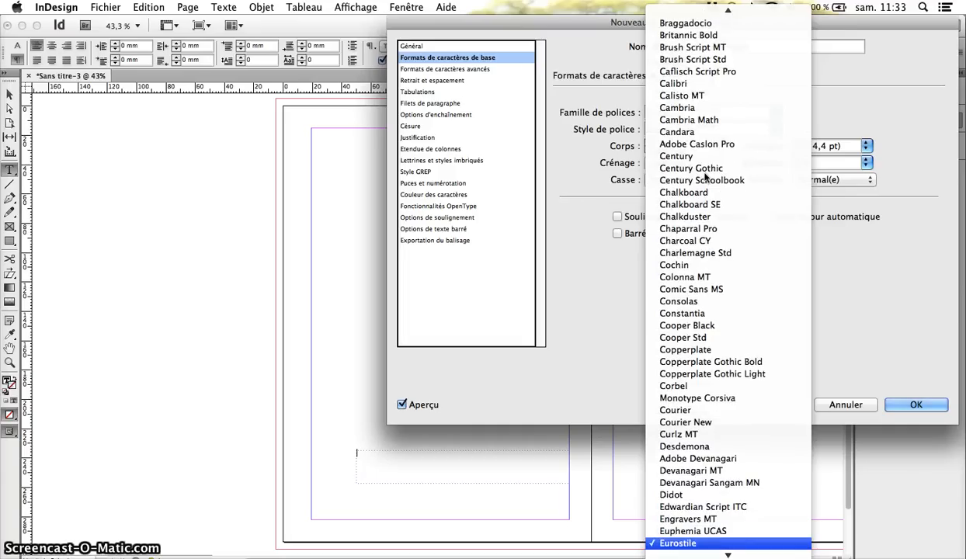
click(693, 541)
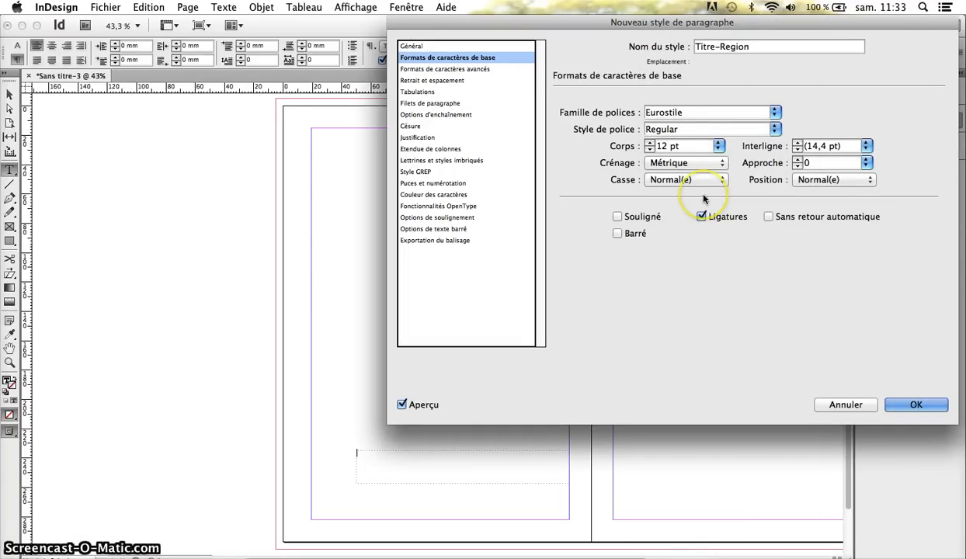
Set the Titre-Region style's size to 48 pt and its character colour to red C=15 M=100 J=100 N=0, and save the style
click(718, 145)
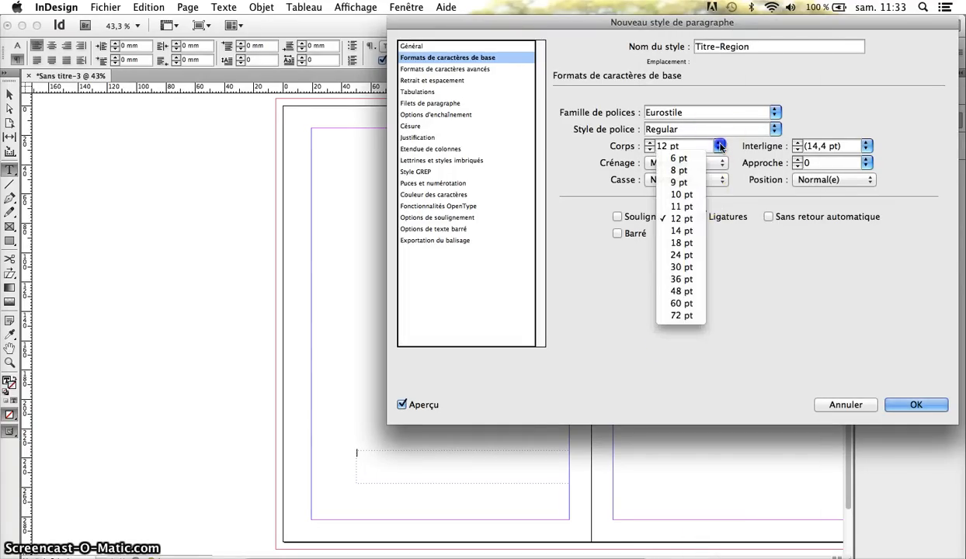
click(681, 291)
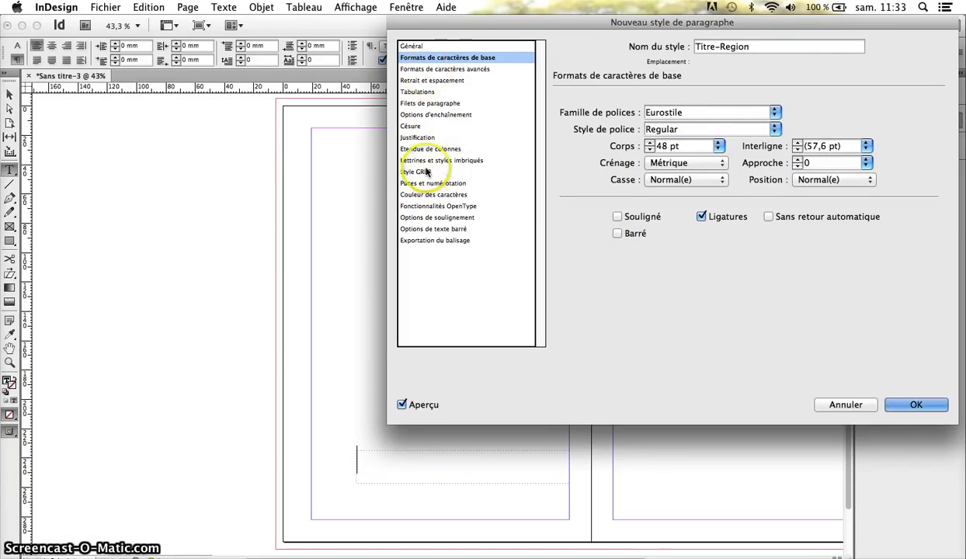
click(417, 195)
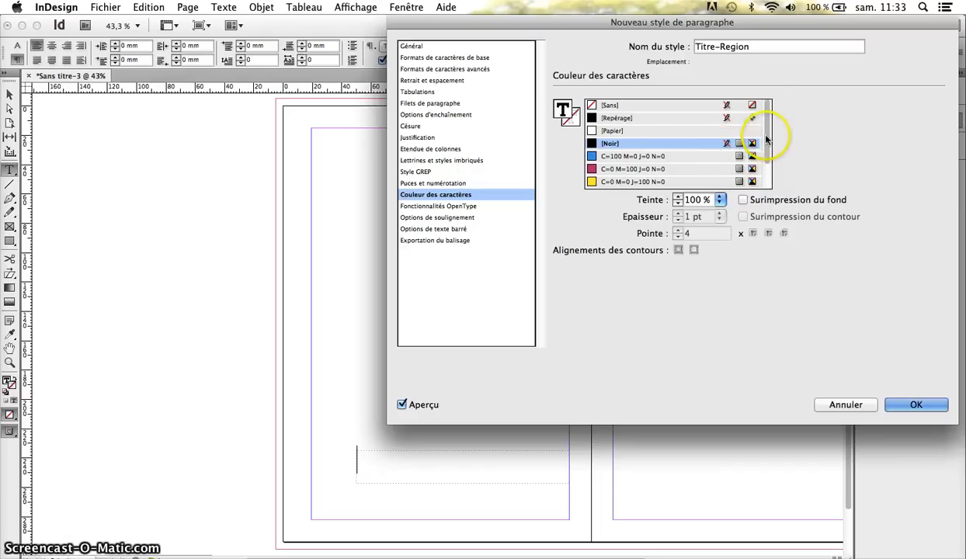
drag(765, 139, 769, 177)
click(603, 157)
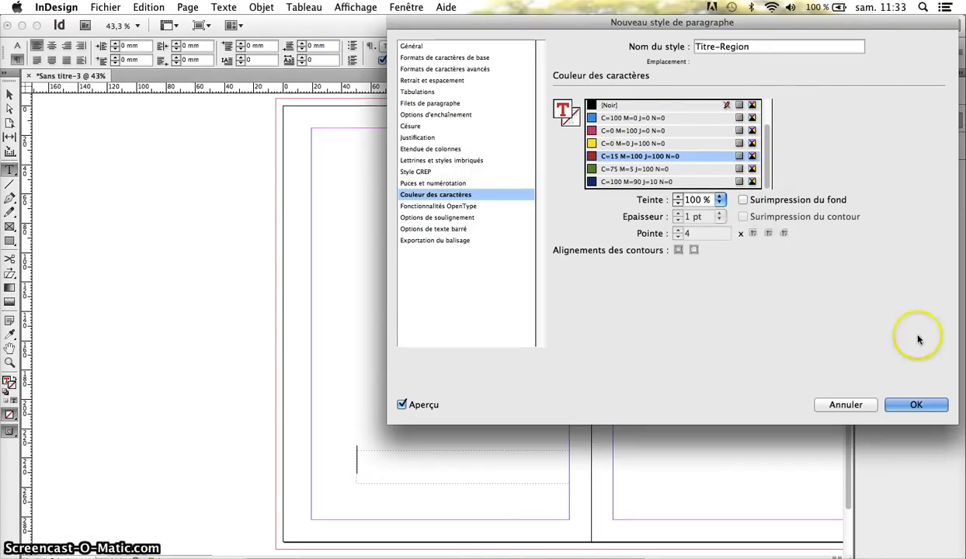
click(914, 404)
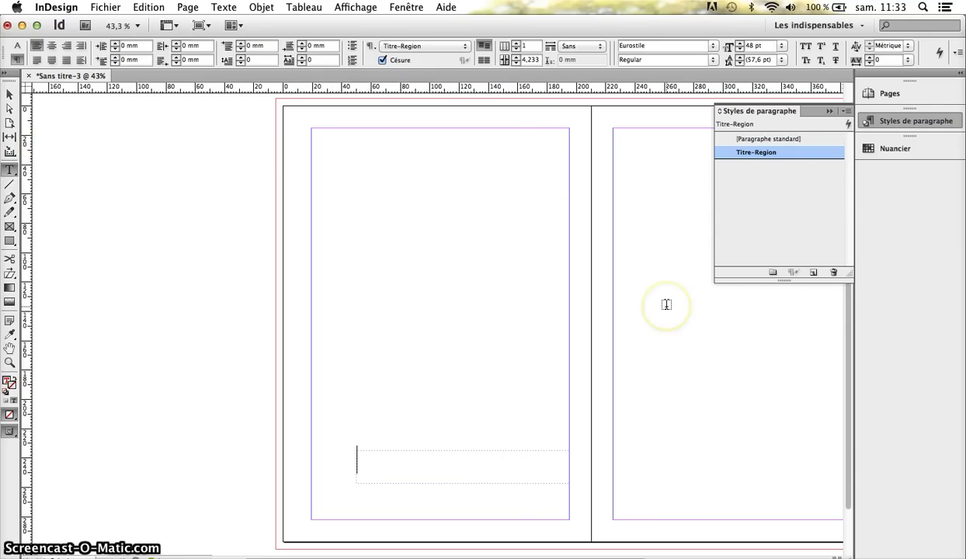
Open the right page of the A-Gabarit master spread for editing
scroll(666, 304, right, 10)
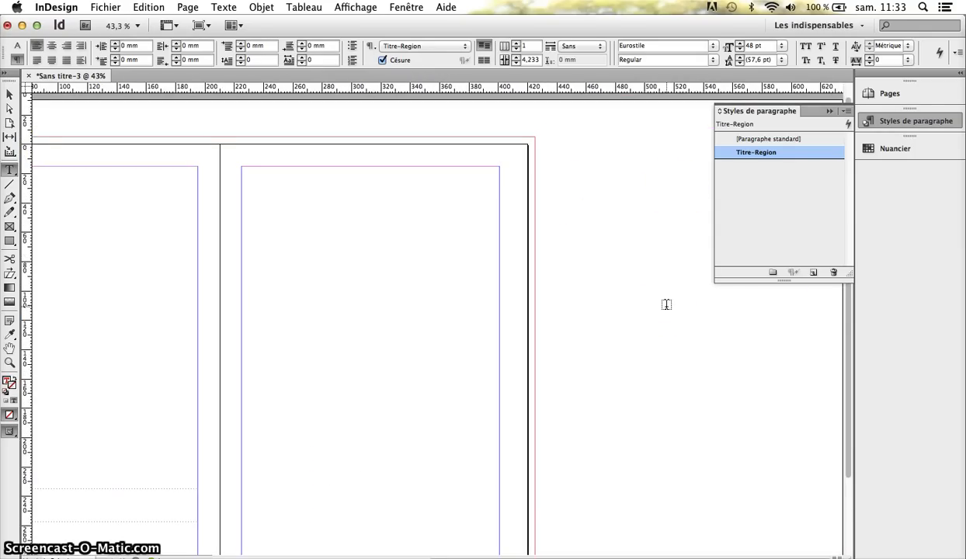
click(829, 115)
click(885, 94)
click(827, 120)
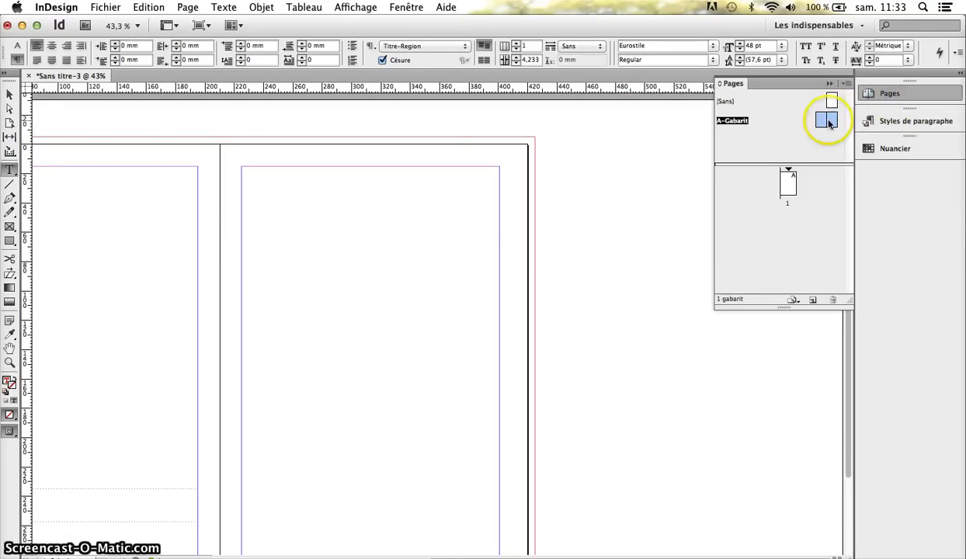
double_click(829, 121)
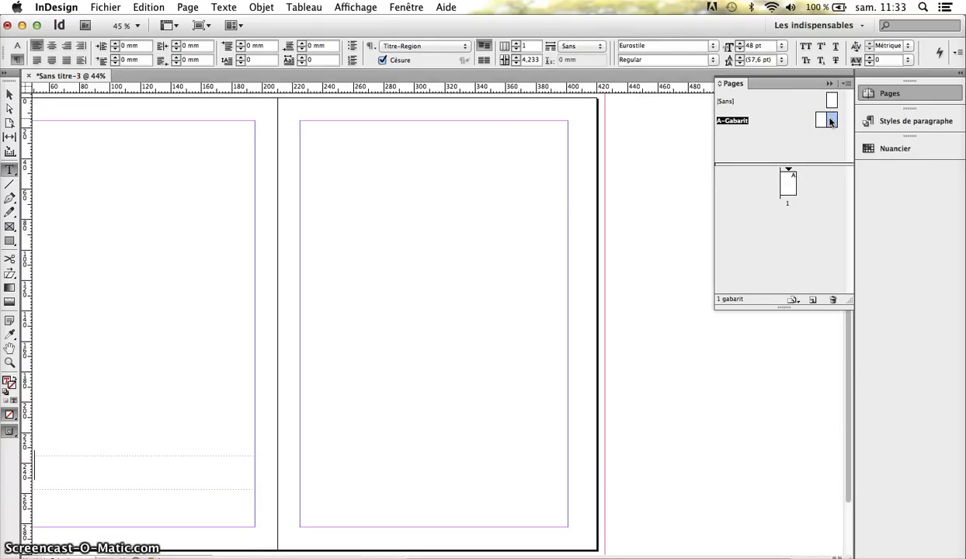
Divide the right page of the A-Gabarit master into two columns with a 4 mm gutter
click(179, 8)
click(209, 37)
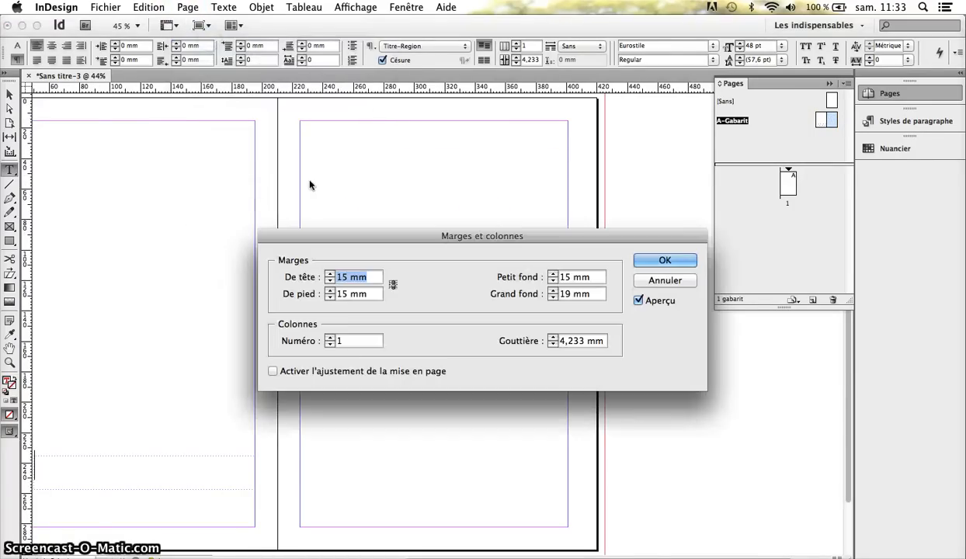
click(330, 337)
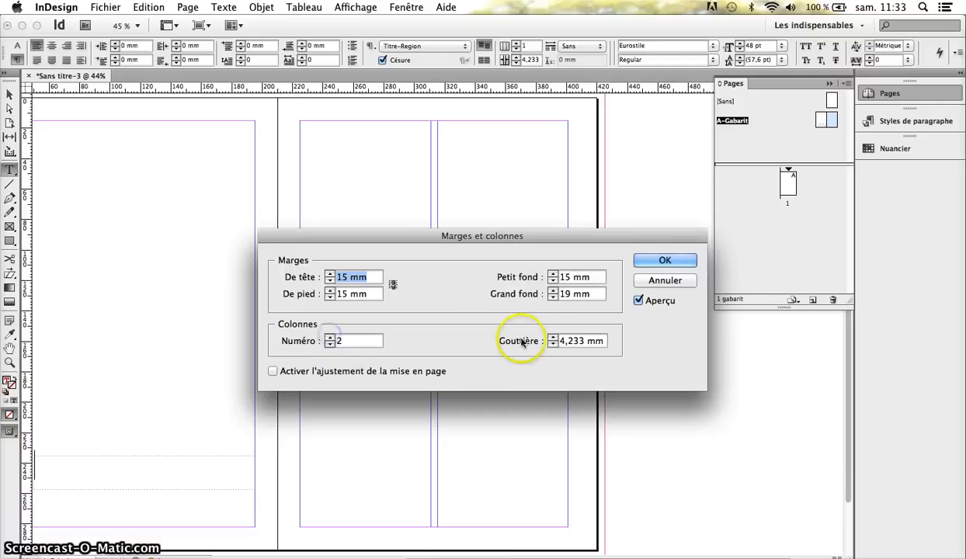
click(553, 339)
click(553, 343)
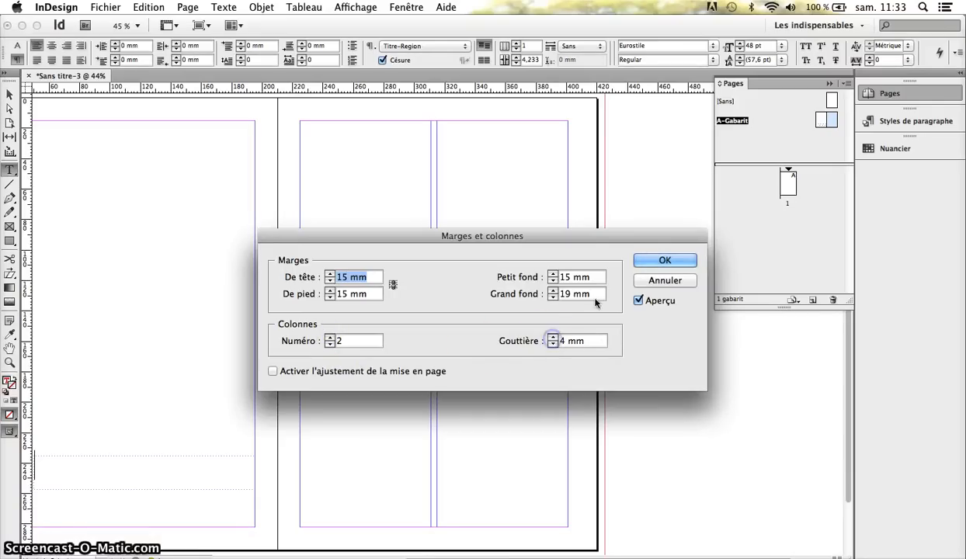
click(649, 262)
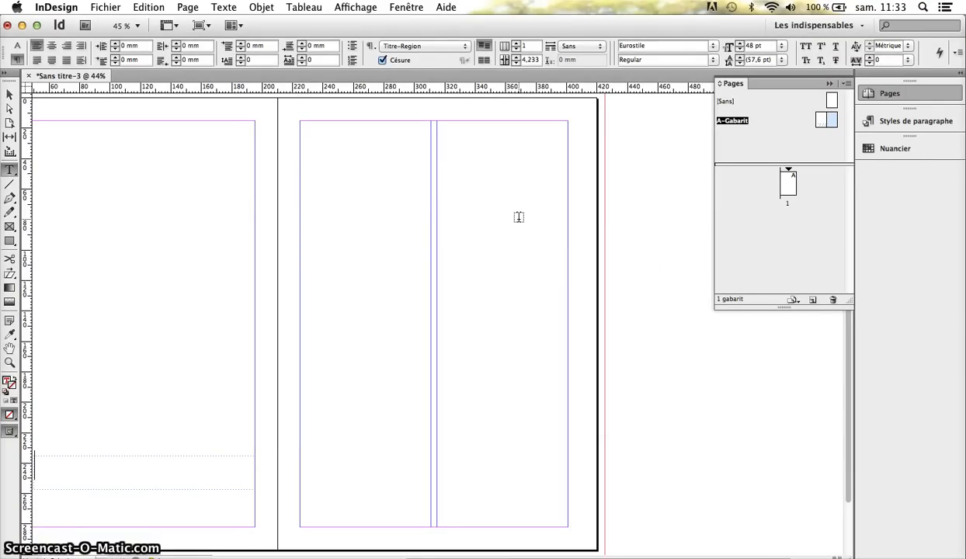
Draw a text frame about 86 by 33.5 mm at the top of the right master page's first column
click(9, 170)
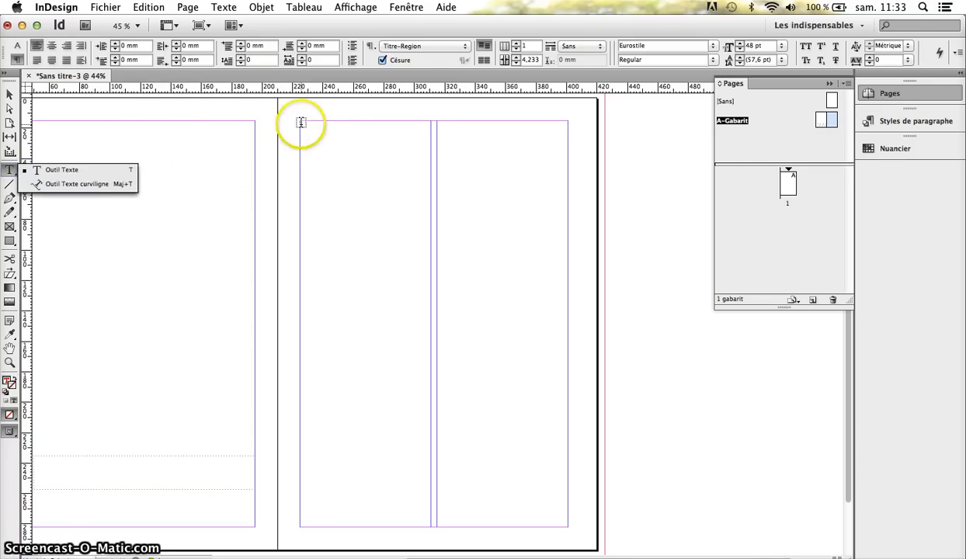
drag(301, 124, 430, 176)
click(132, 46)
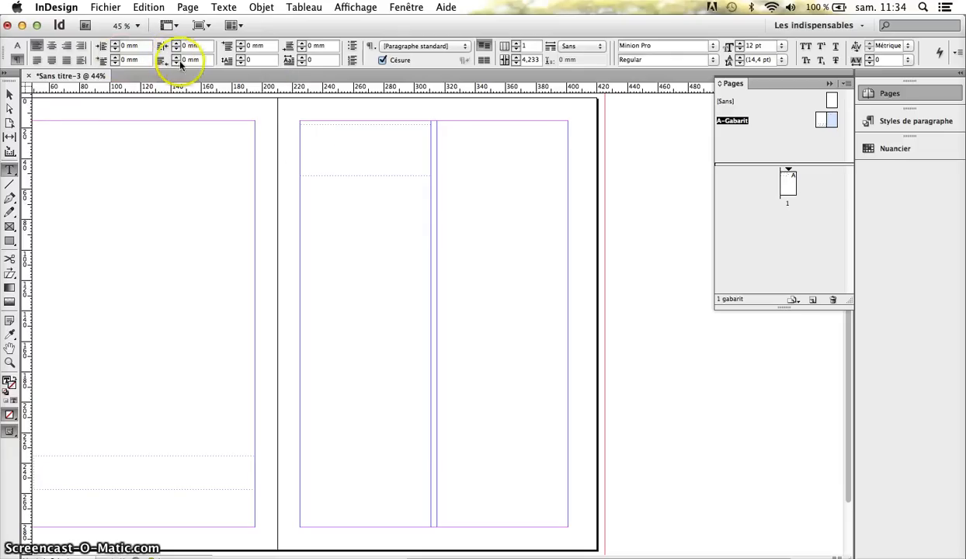
Reduce the text frame's height to 20 mm and move it up to the top margin at Y 15 mm
click(10, 93)
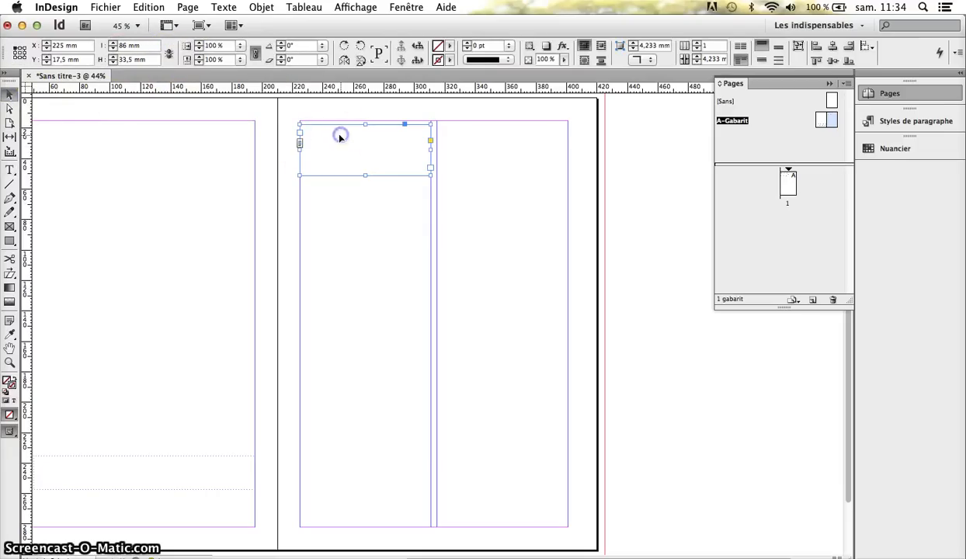
click(113, 63)
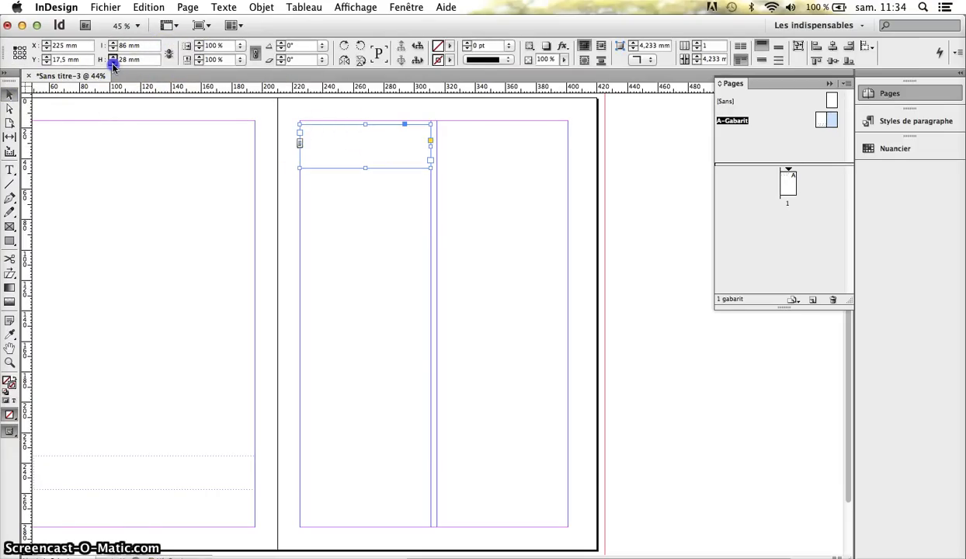
click(112, 63)
click(113, 63)
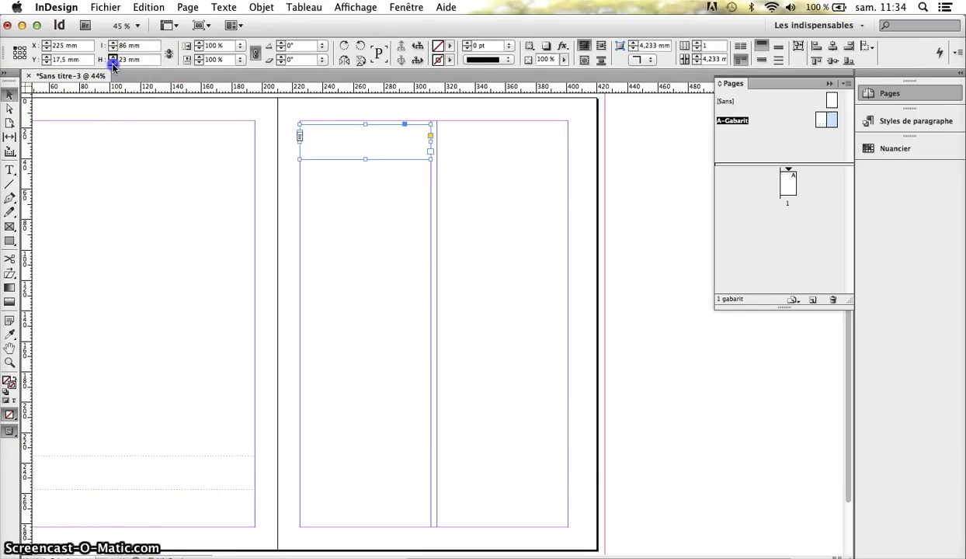
click(113, 63)
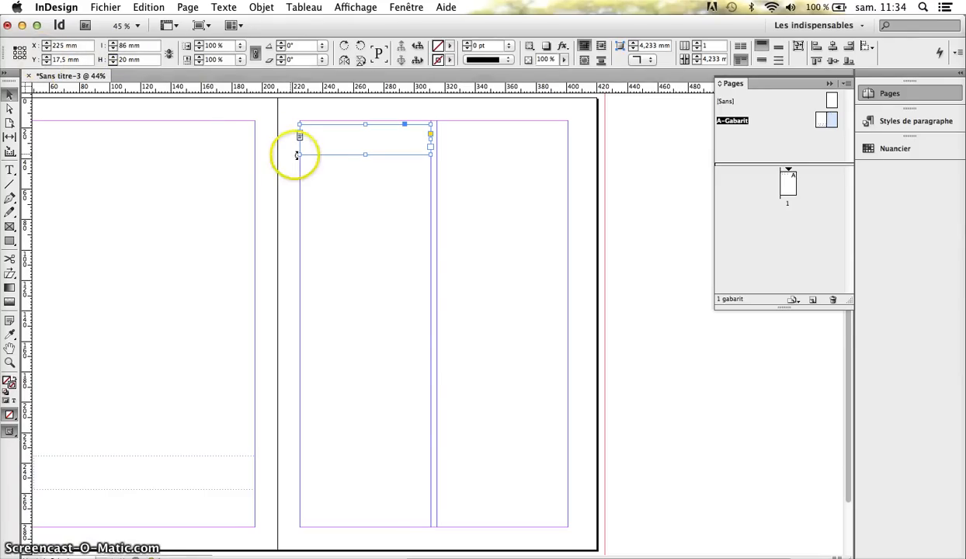
drag(331, 137, 331, 138)
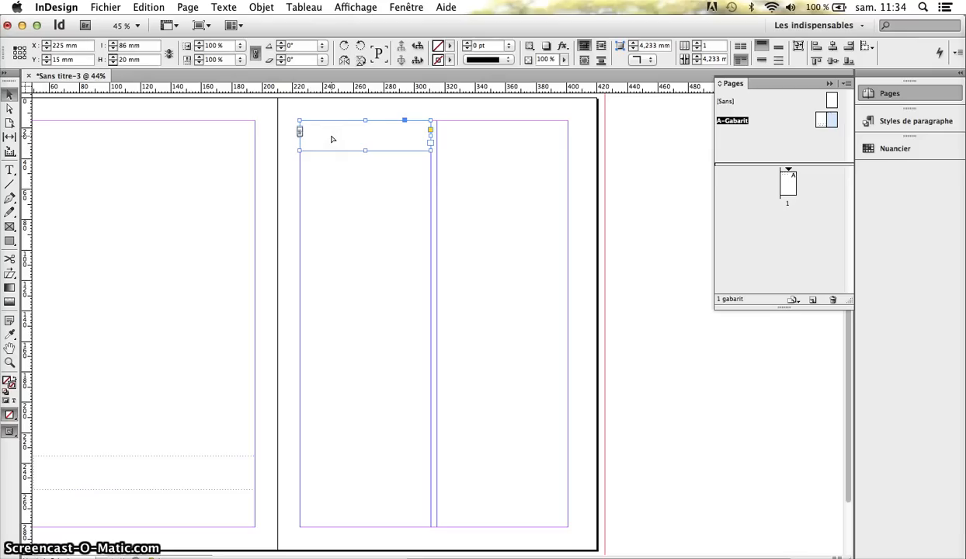
Start a new paragraph style for the first column's text frame and name it VILLE
double_click(331, 138)
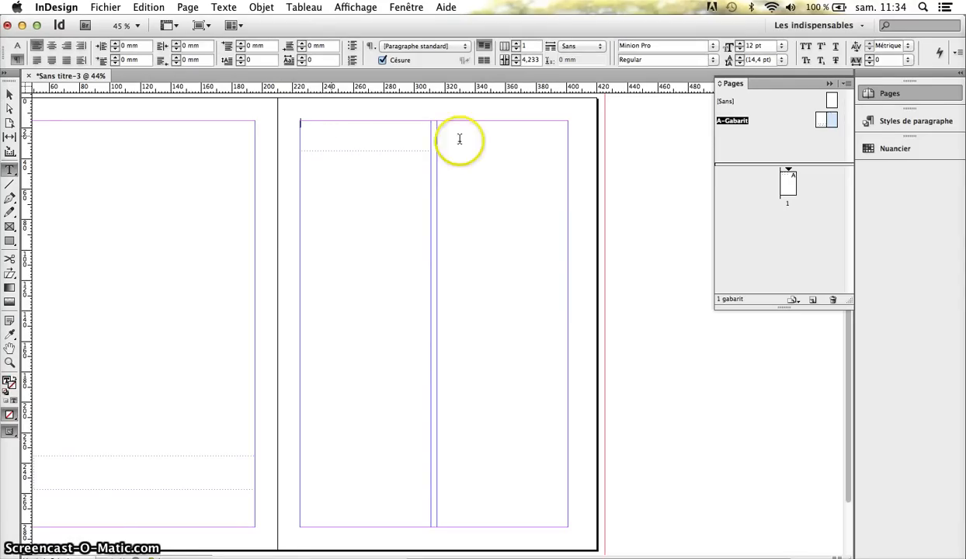
click(912, 122)
click(849, 115)
click(846, 113)
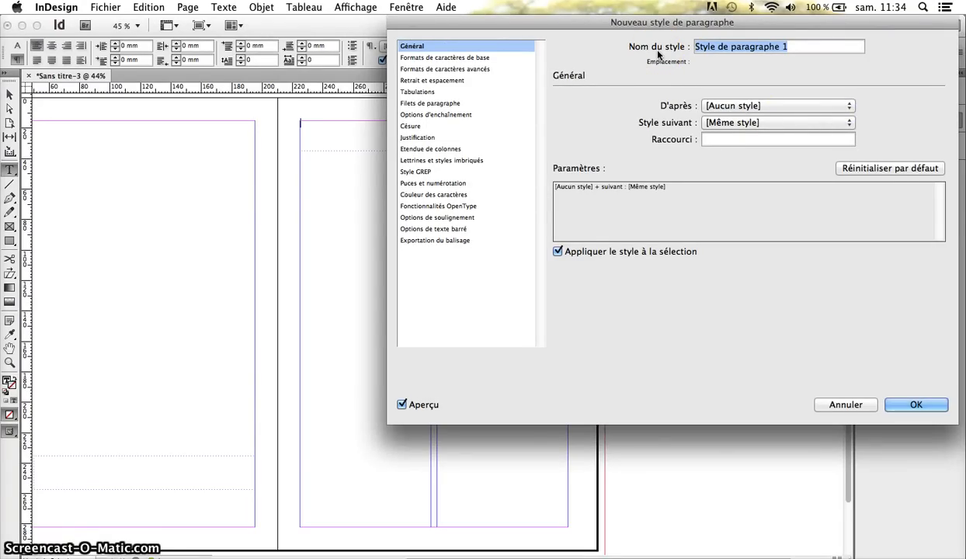
text(VILLE)
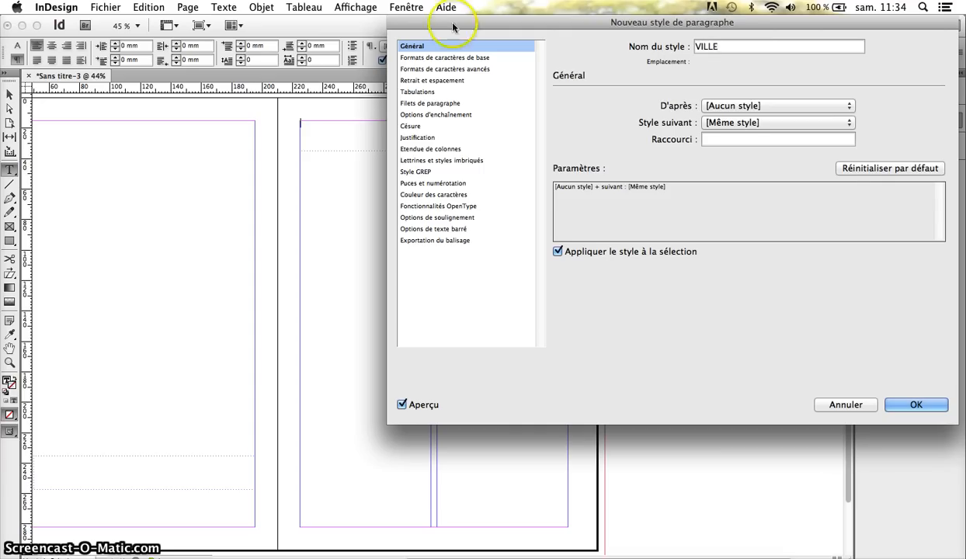
Set the VILLE style's font family to Eurostile and its size to 30 pt
click(429, 58)
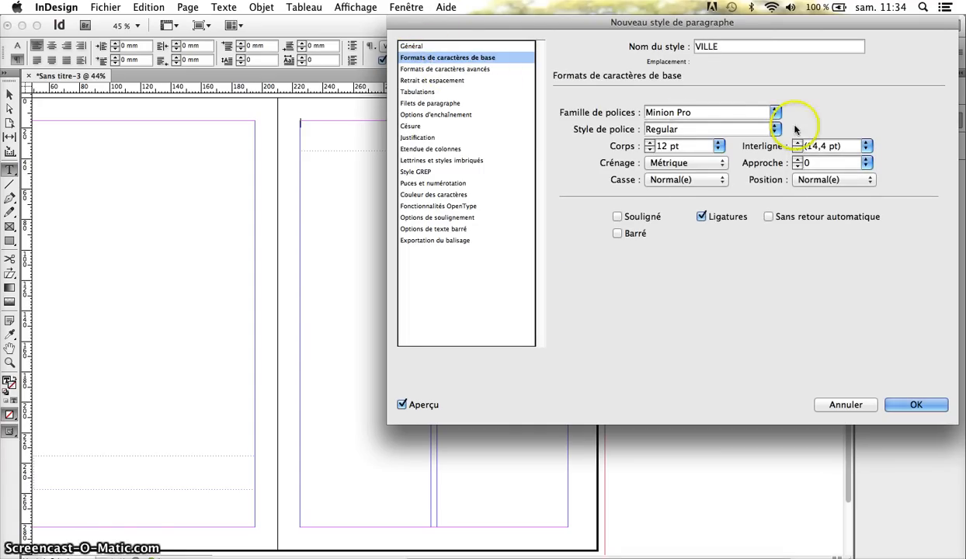
click(770, 117)
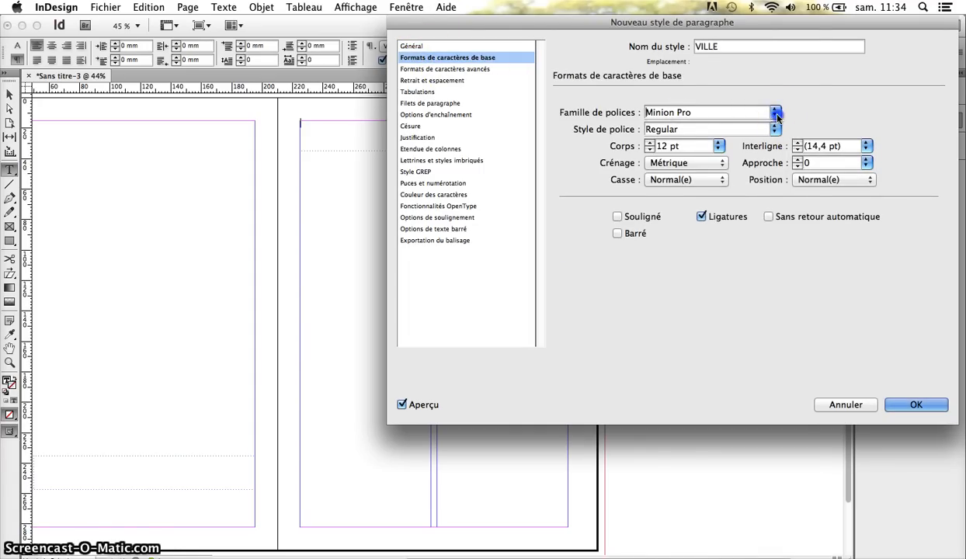
click(770, 117)
text(eur)
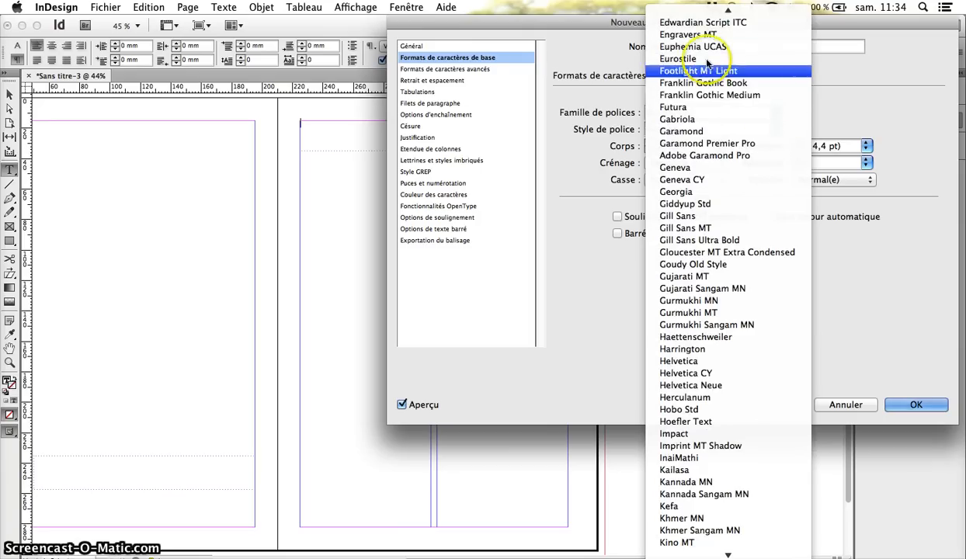
click(686, 75)
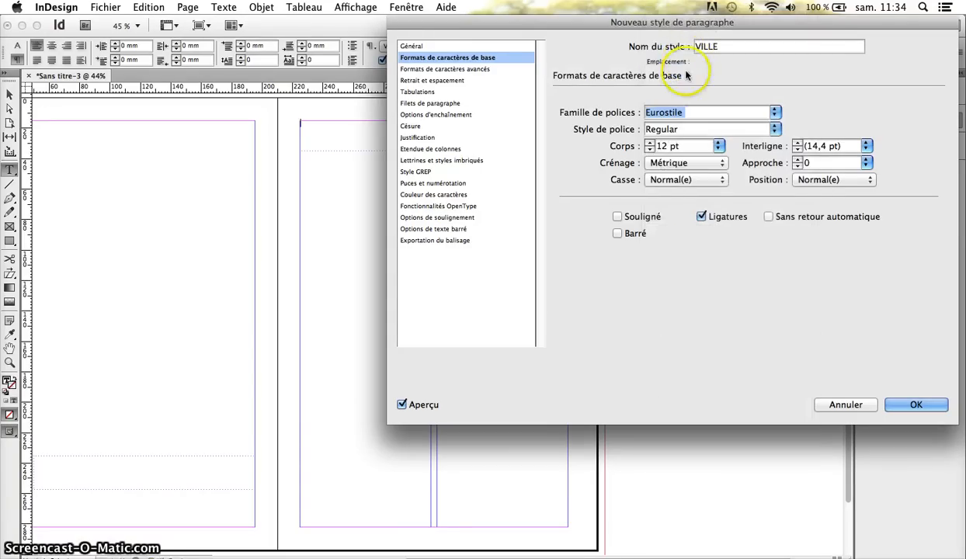
click(718, 146)
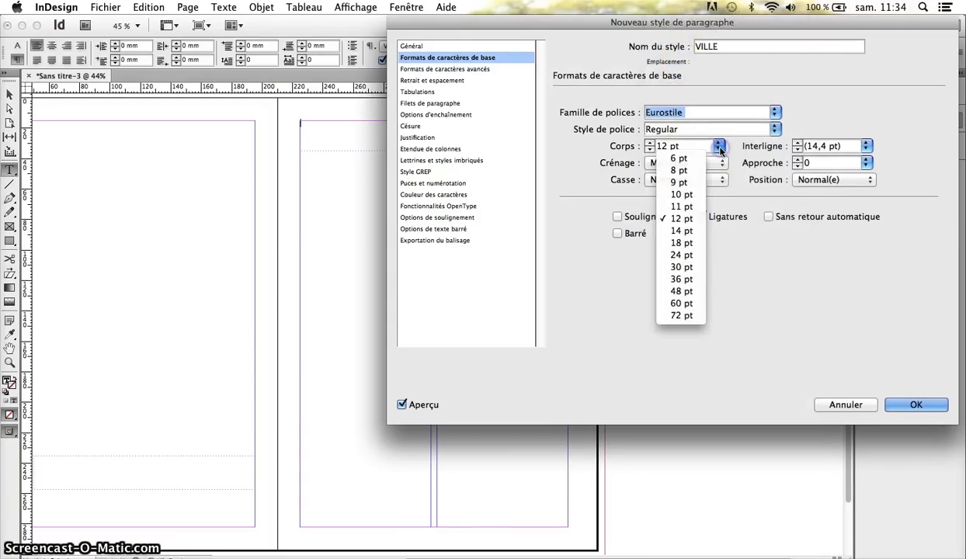
click(680, 268)
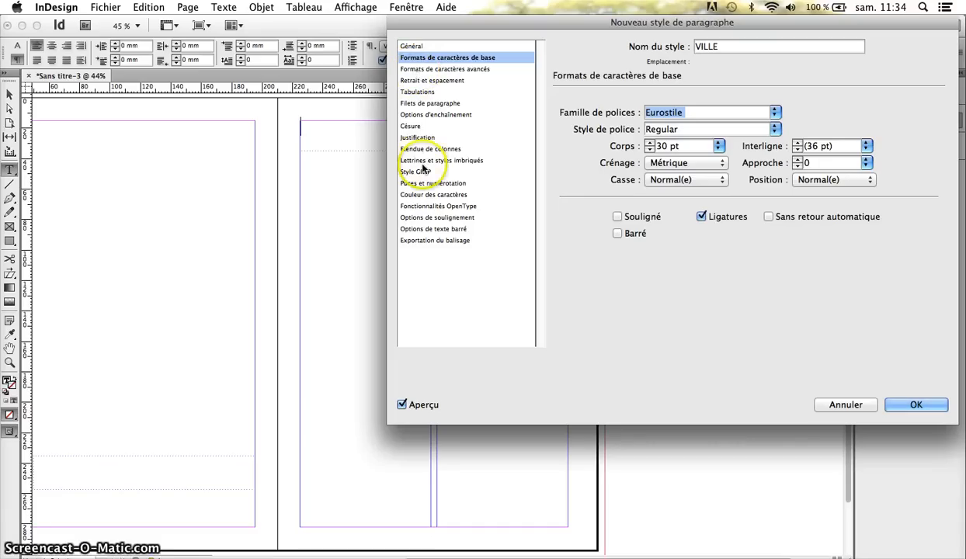
Set the VILLE style's character colour to C=100 M=0 J=0 N=0 and save the style
click(416, 195)
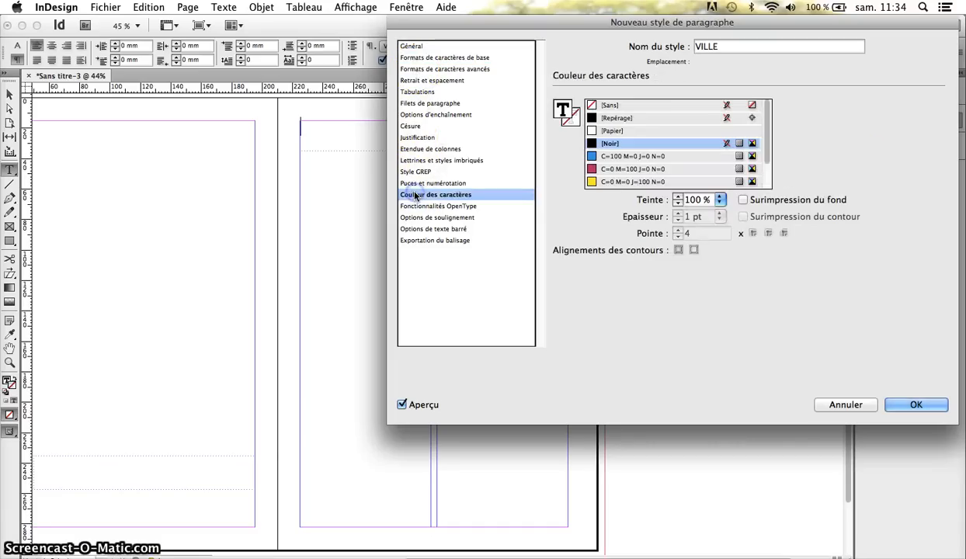
click(592, 156)
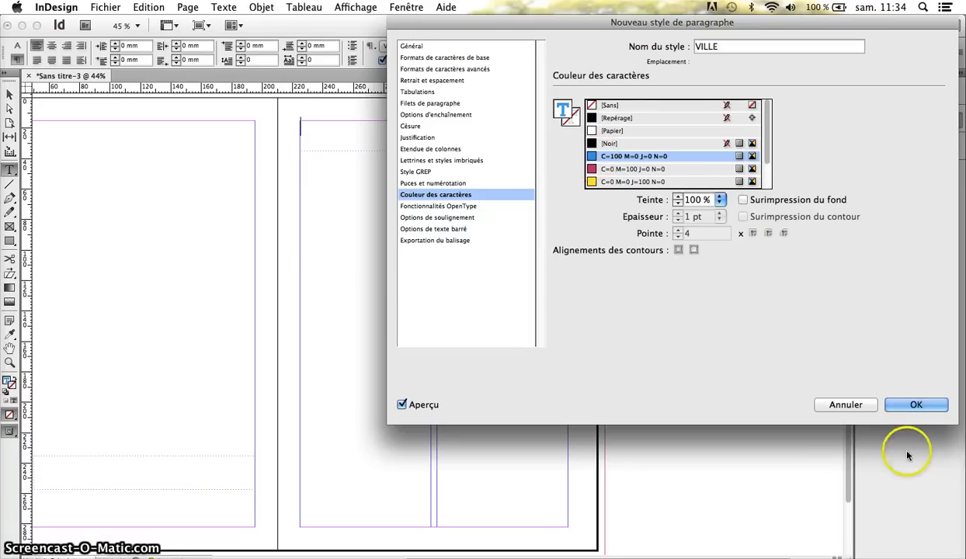
click(914, 404)
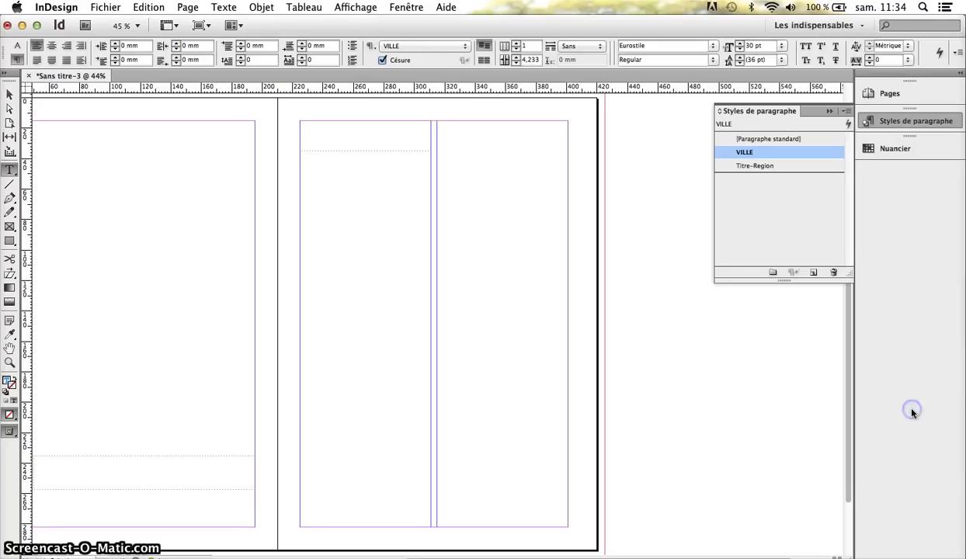
Edit the VILLE paragraph style to use the Bold font style
text(qdfqlskf)
double_click(815, 154)
click(426, 57)
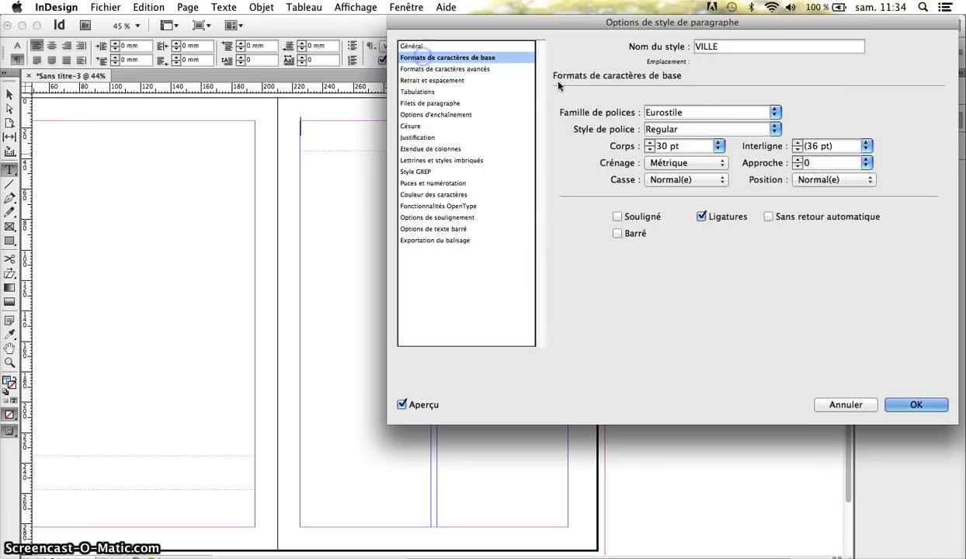
click(773, 128)
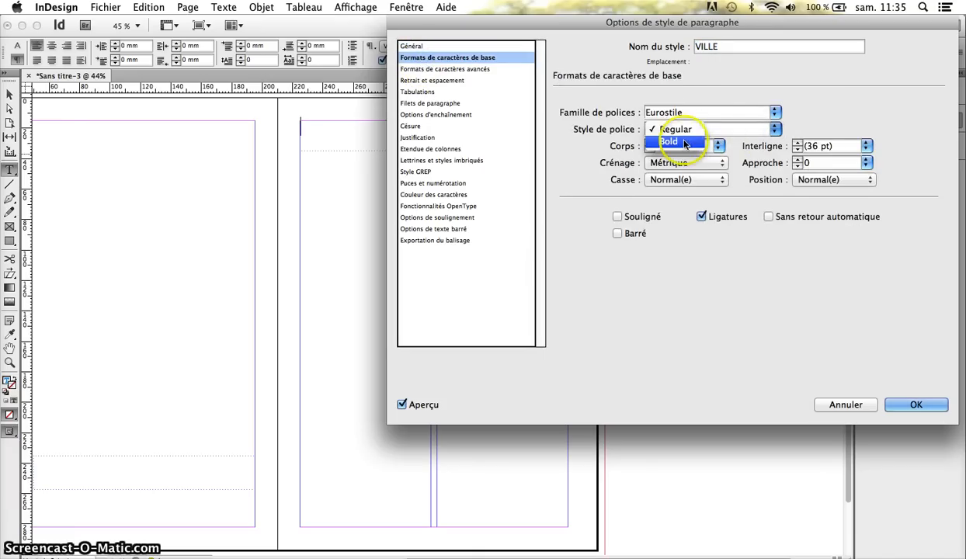
click(685, 144)
click(916, 404)
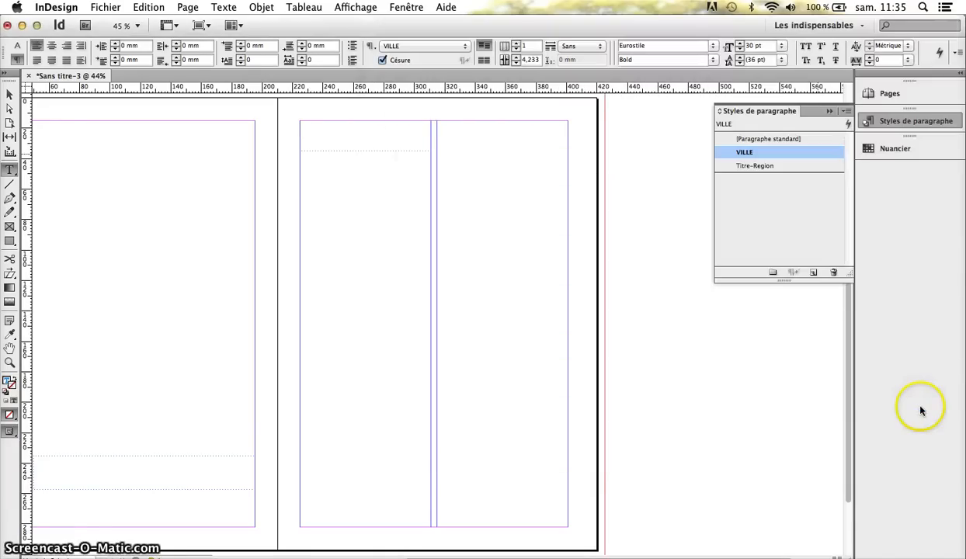
Duplicate the VILLE text frame into the top of the second column at X 315 mm
click(9, 94)
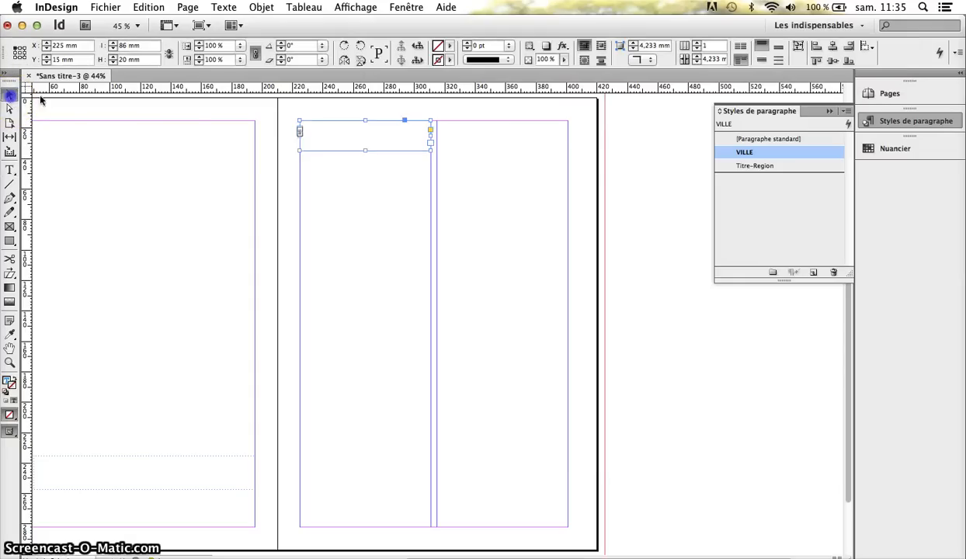
click(340, 149)
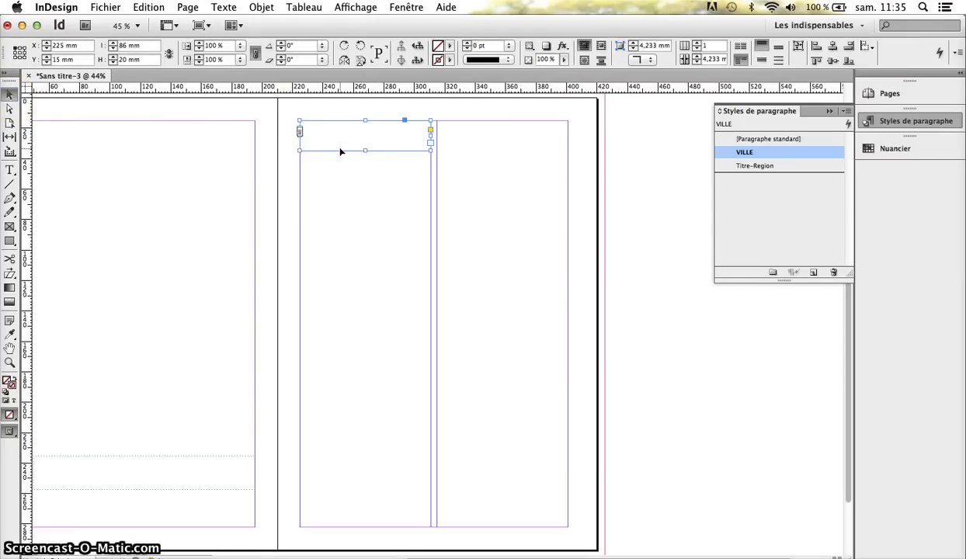
drag(340, 152, 479, 150)
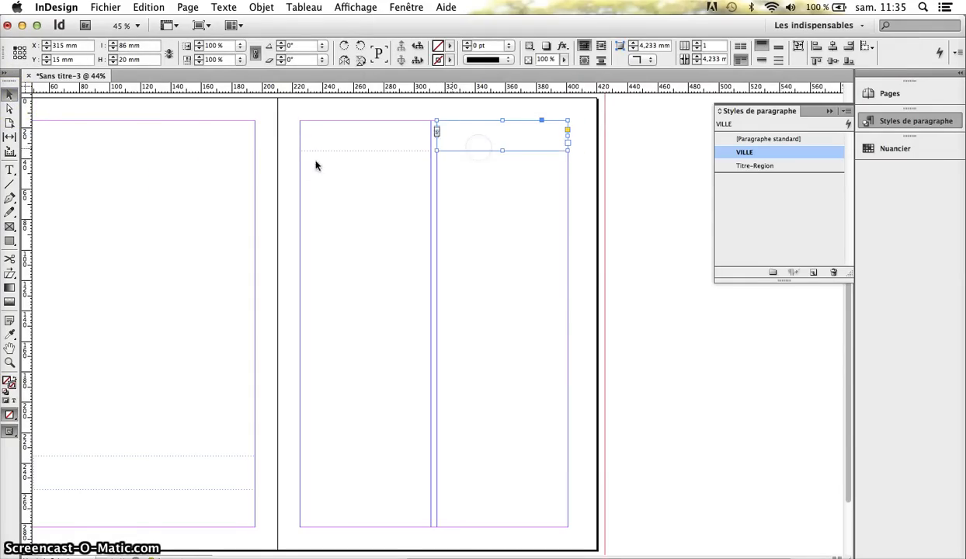
click(77, 267)
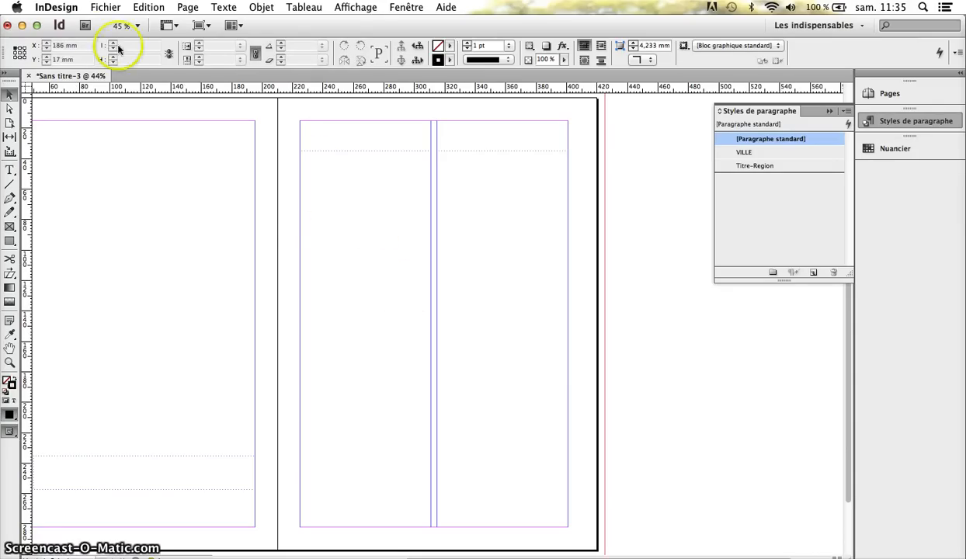
Draw an 86 mm wide rectangular image frame below the first column's text frame and set its height to 60 mm
drag(9, 226, 67, 227)
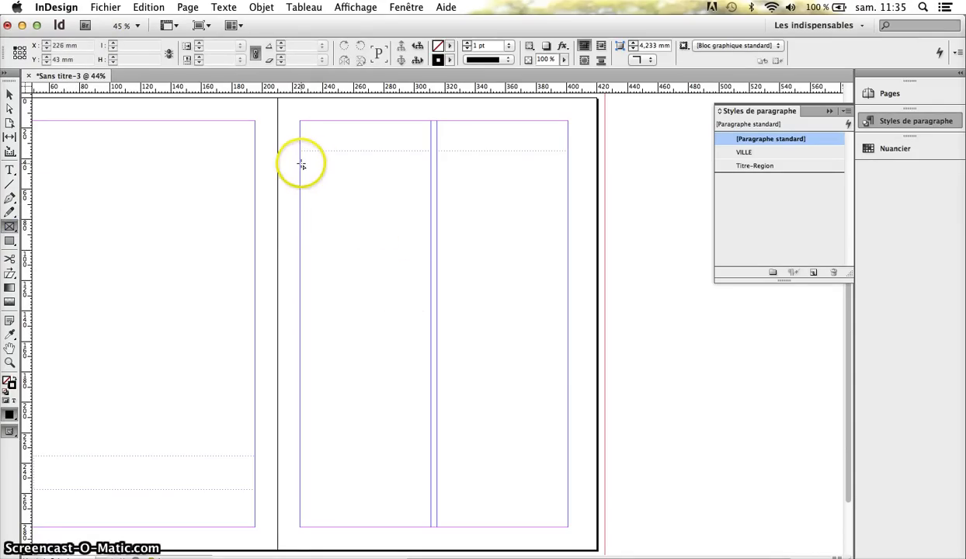
drag(302, 165, 430, 259)
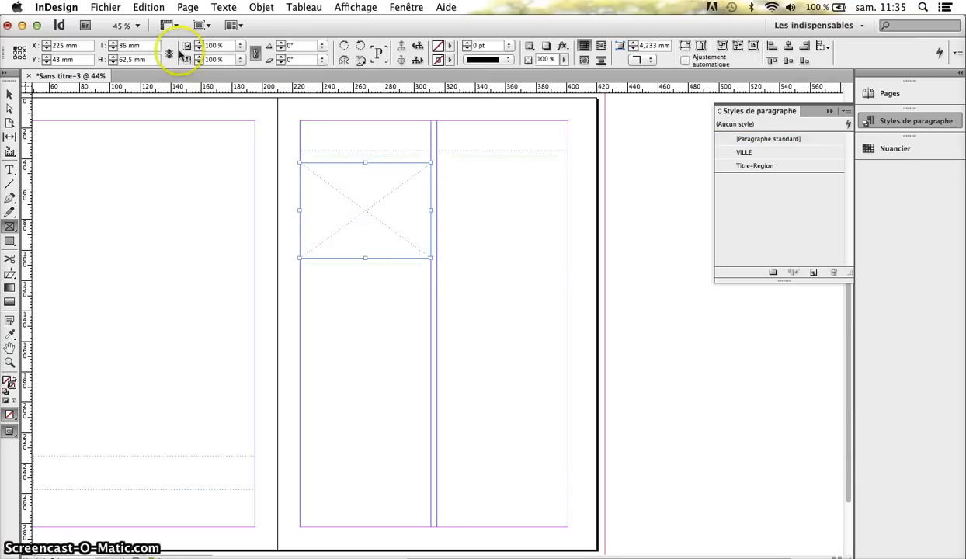
click(112, 63)
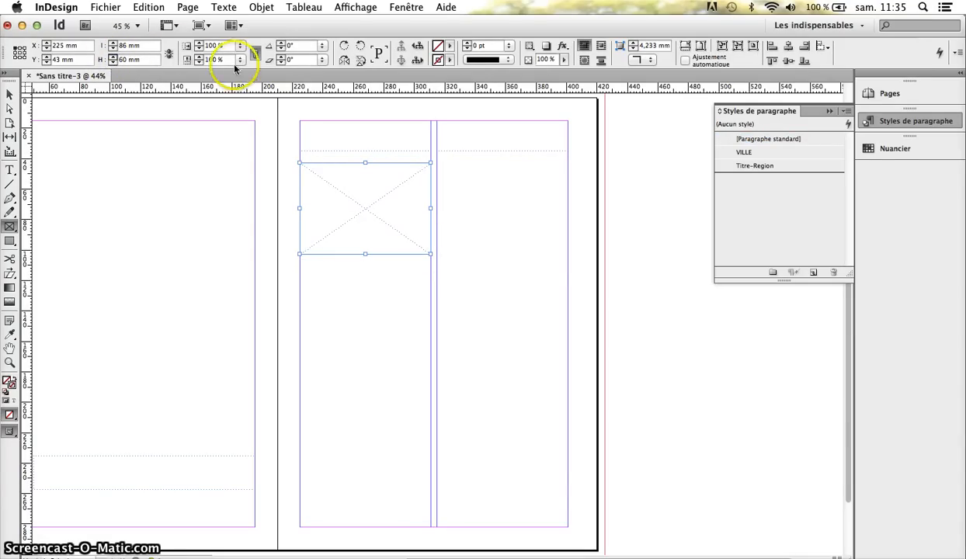
Apply a drop shadow (Ombre portée) with the default settings to the image frame
click(562, 46)
click(624, 65)
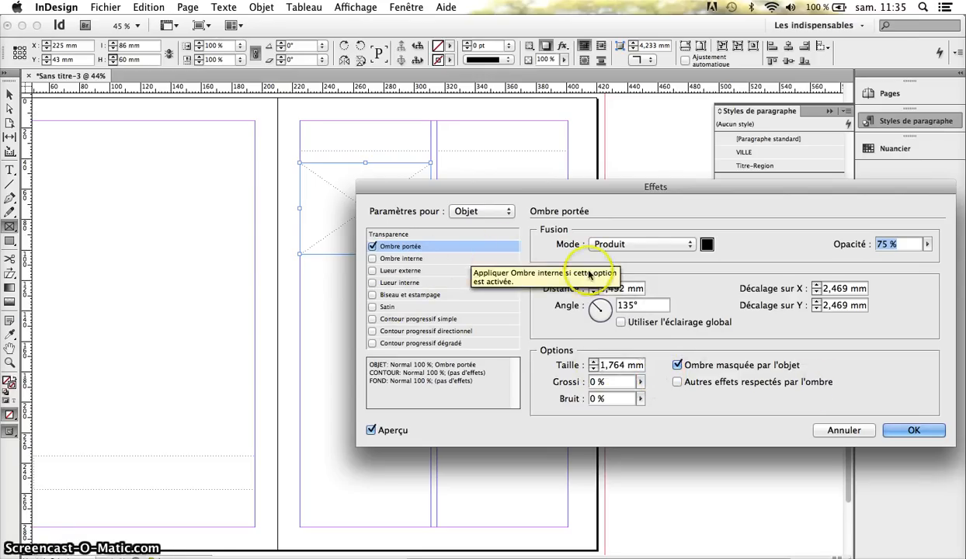
click(912, 430)
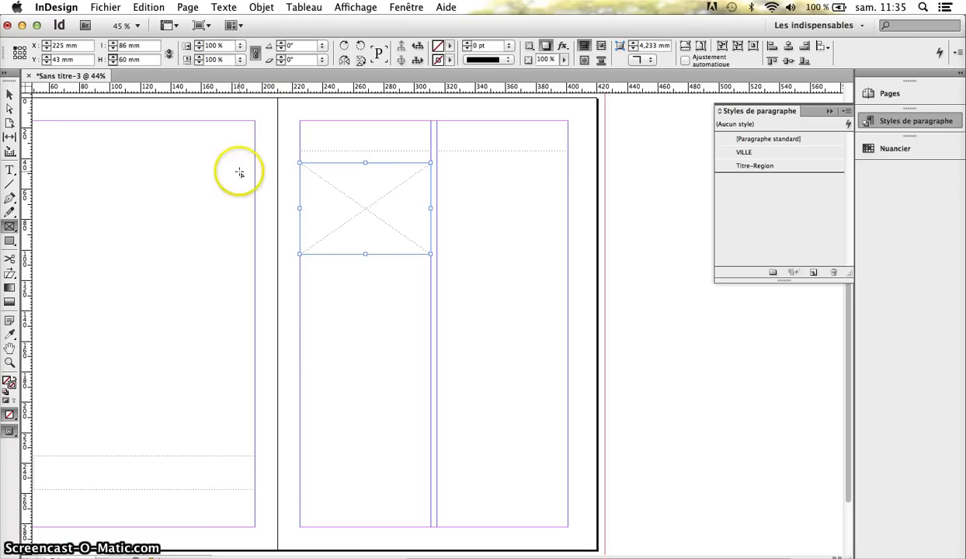
Duplicate the first column's image frame into the second column at X 315 mm
click(10, 94)
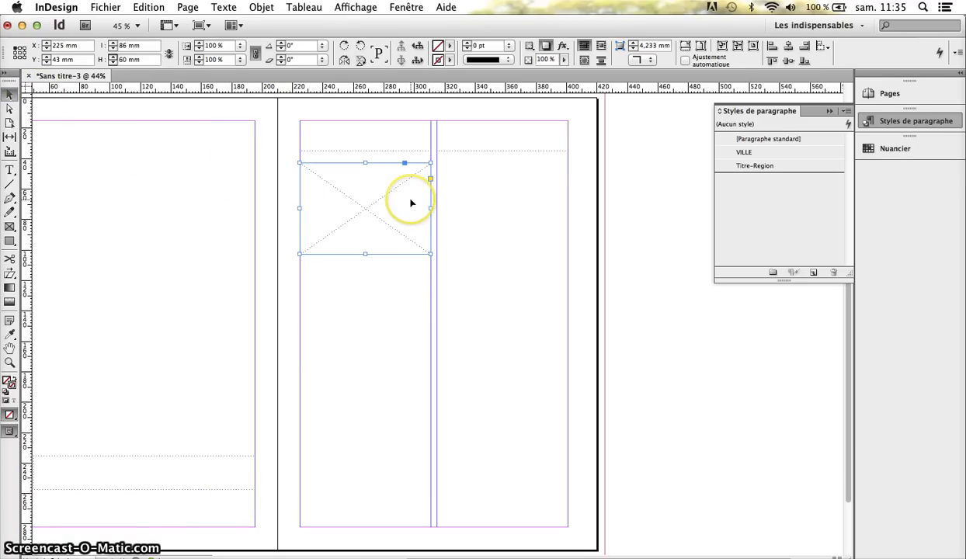
drag(412, 202, 547, 203)
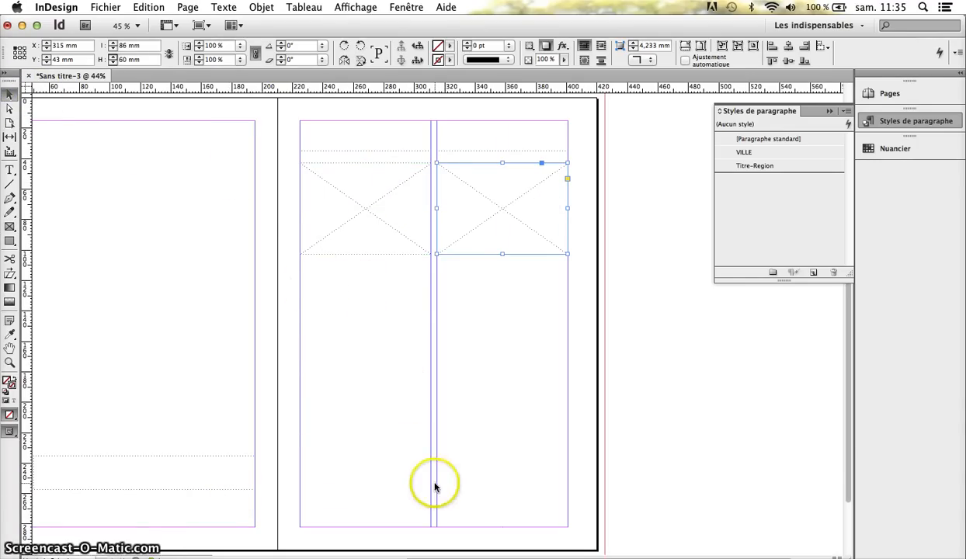
Draw a column-wide text frame below the first column's image frame, extending down to the bottom margin, and place the text cursor in it
click(9, 170)
drag(301, 271, 430, 527)
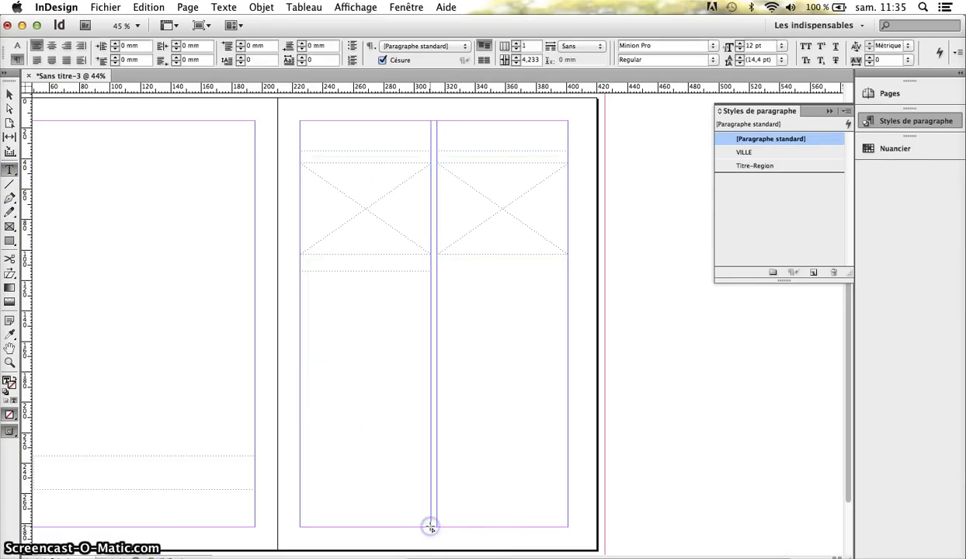
click(316, 285)
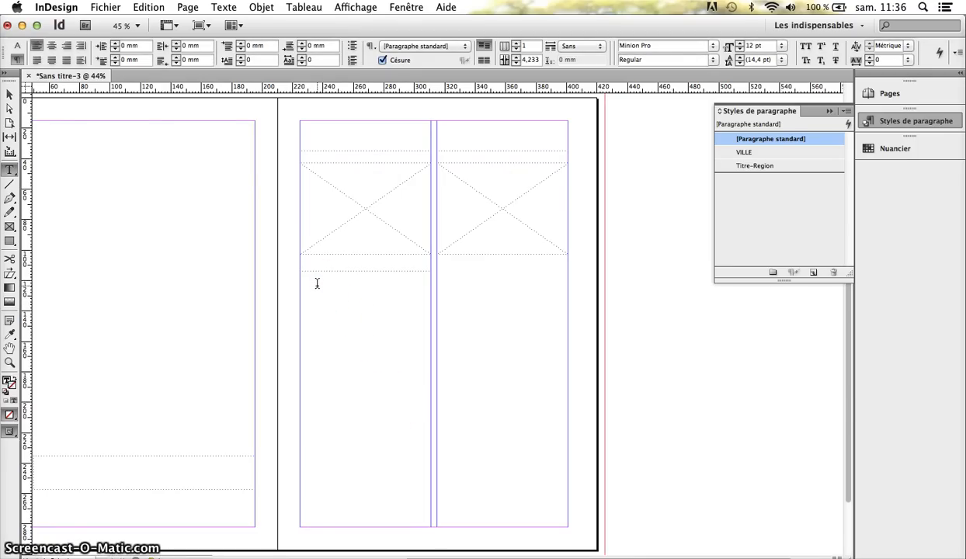
Create a paragraph style named Rubrique-titre using the Garamond font in Bold
click(850, 113)
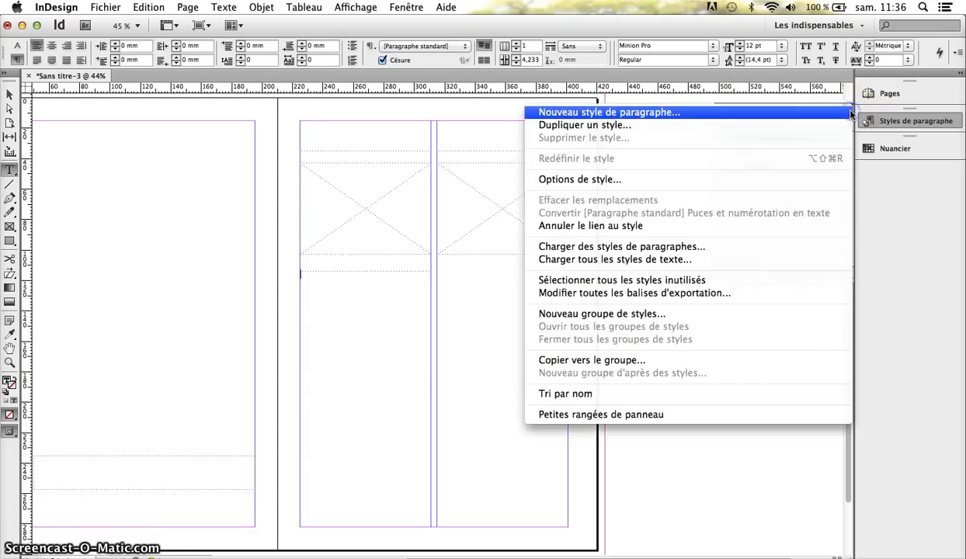
click(691, 112)
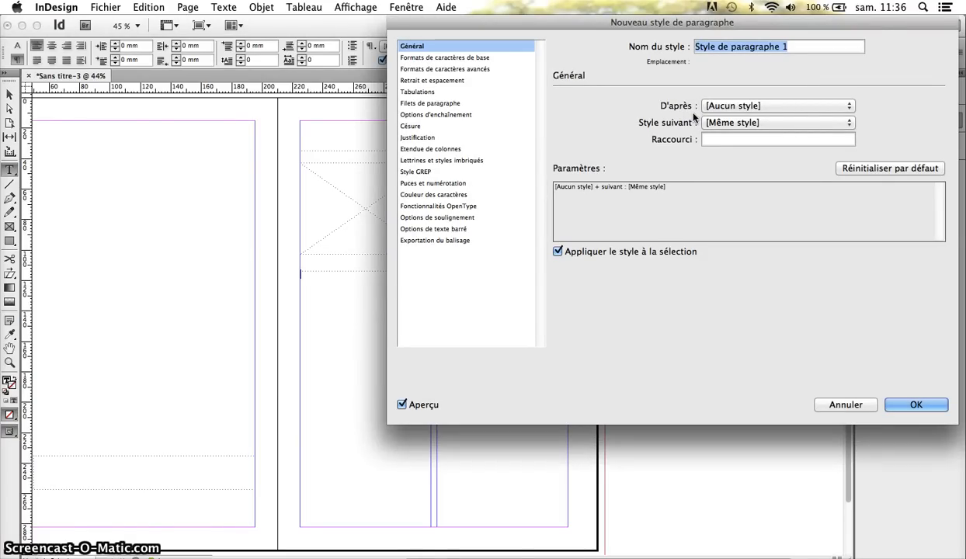
text(Rubrique-titre)
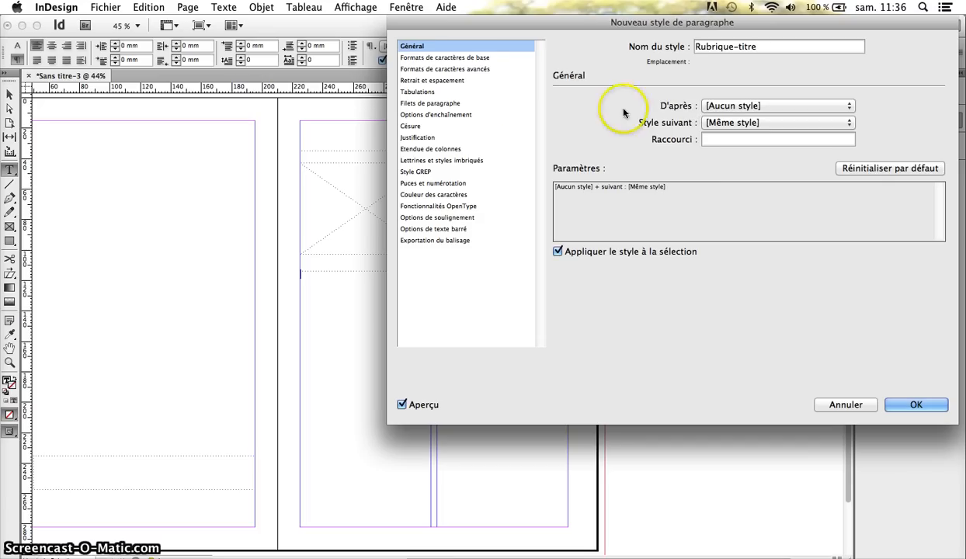
click(459, 58)
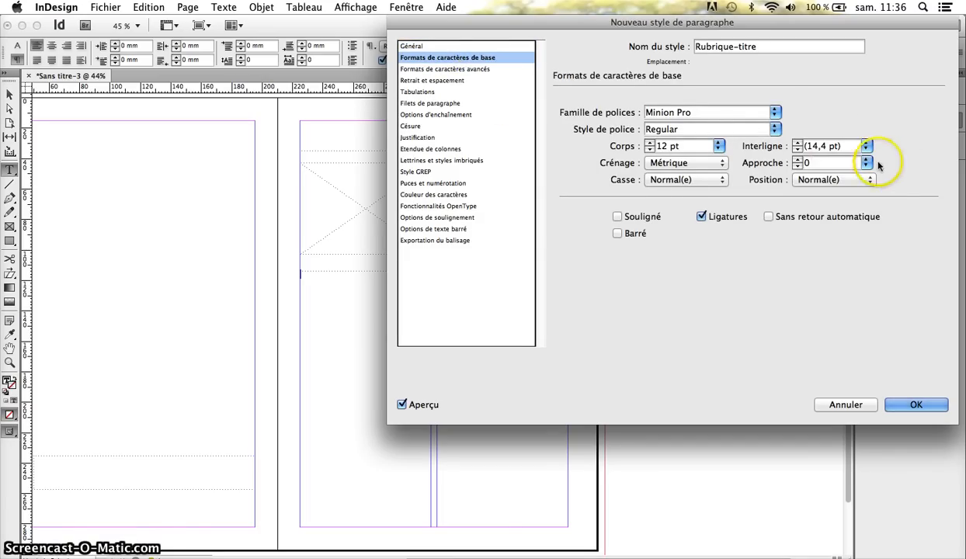
click(774, 113)
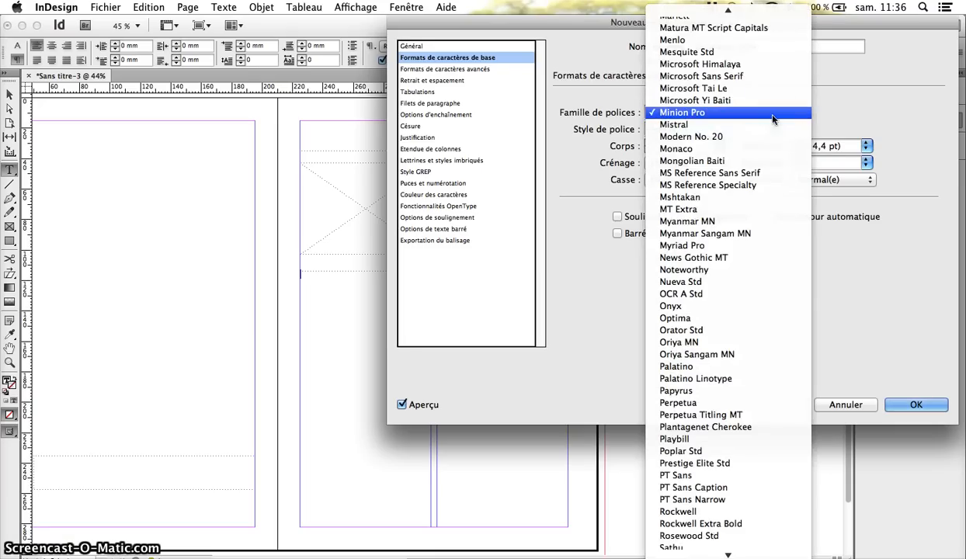
key(g)
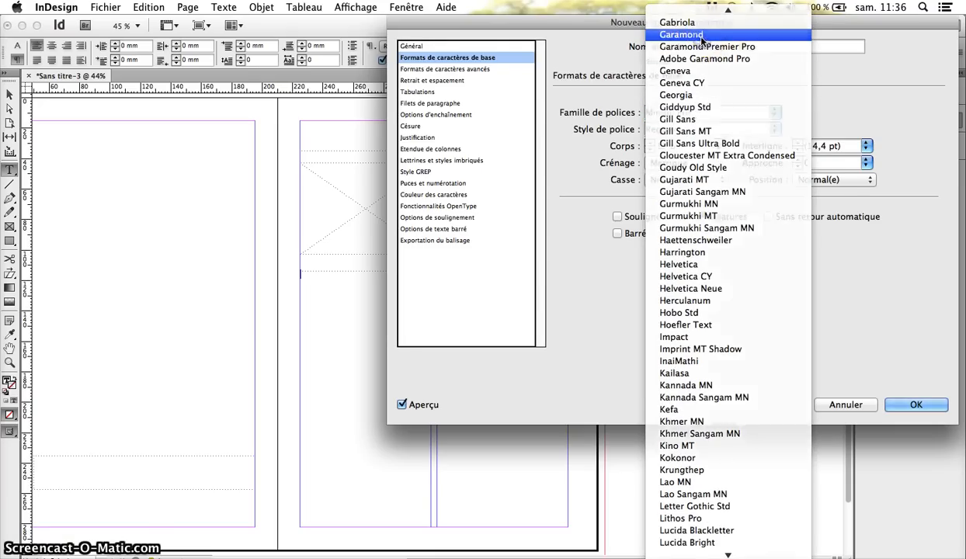
click(681, 35)
click(737, 129)
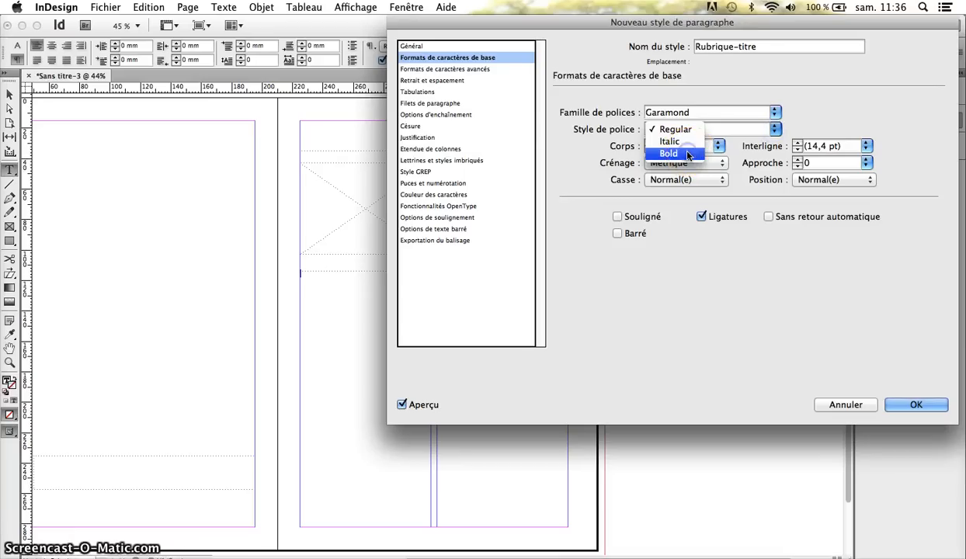
click(686, 154)
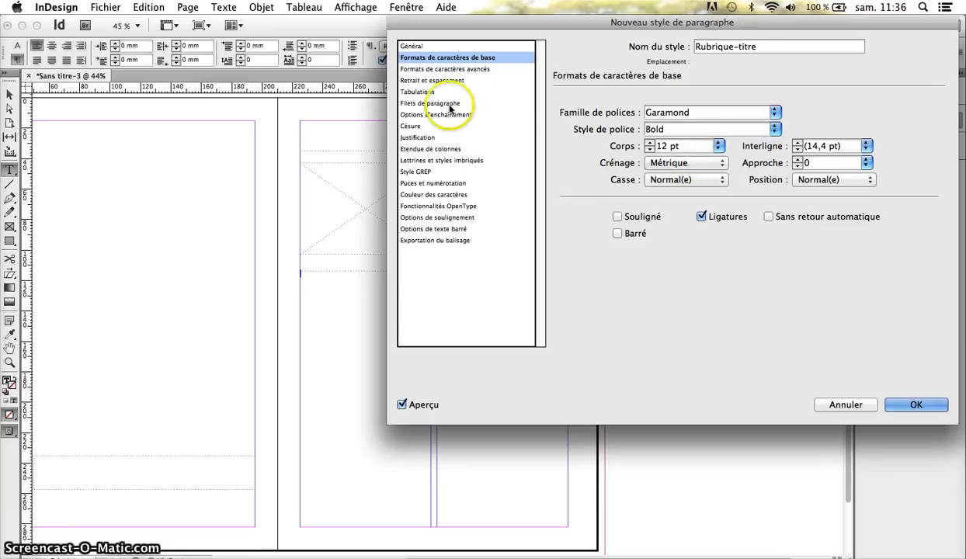
Give the Rubrique-titre style the character colour C=100 M=0 J=0 N=0 and 1 mm of space before, and save it
click(419, 195)
click(594, 156)
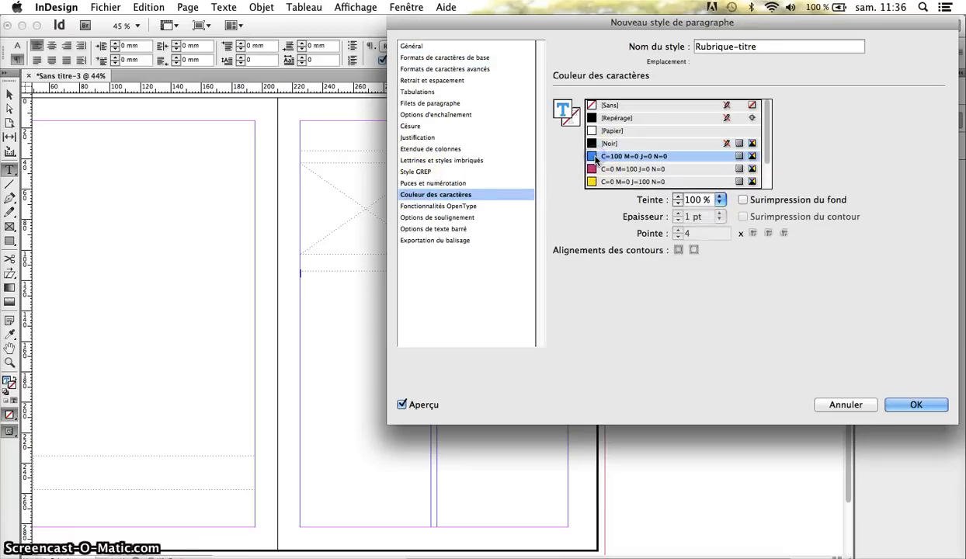
click(437, 80)
click(658, 200)
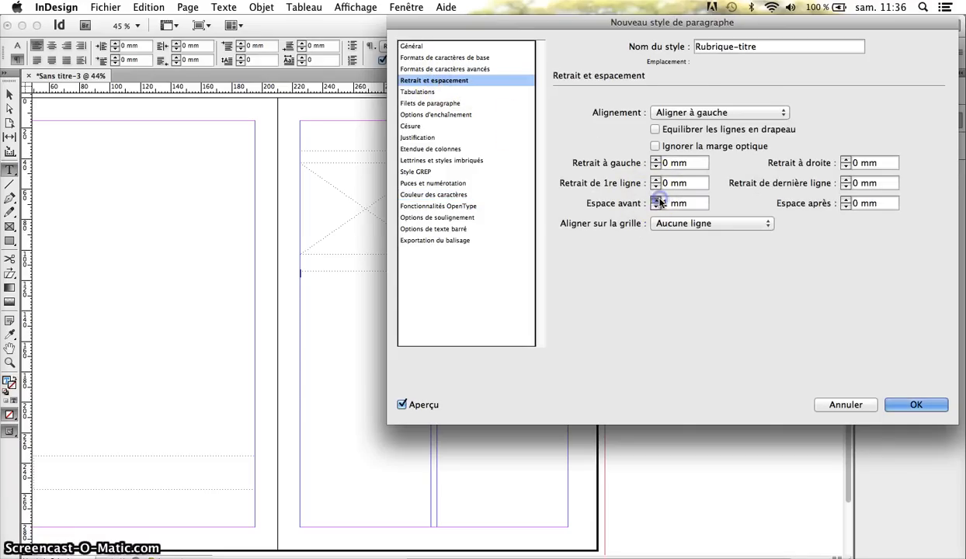
click(913, 403)
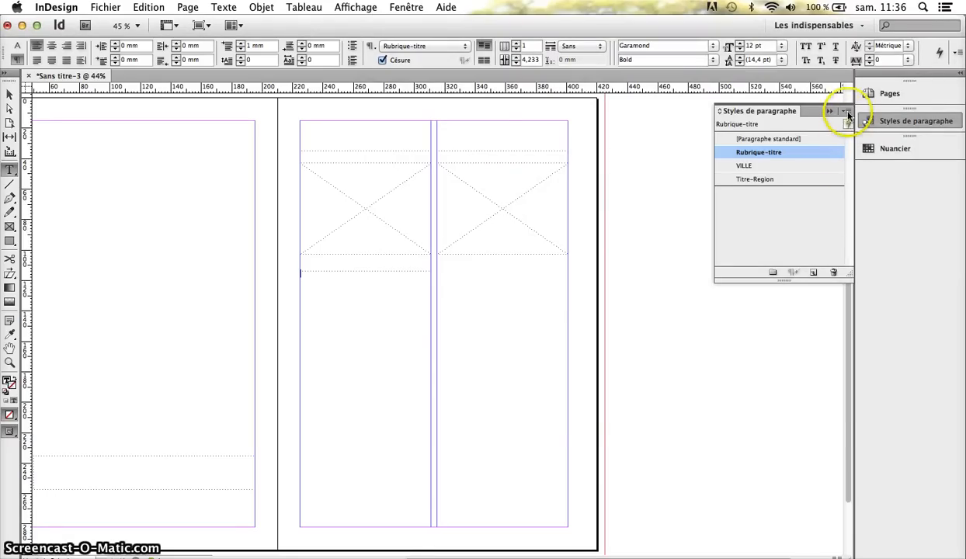
Start another new paragraph style and name it Rubrique-texte
click(848, 113)
click(733, 114)
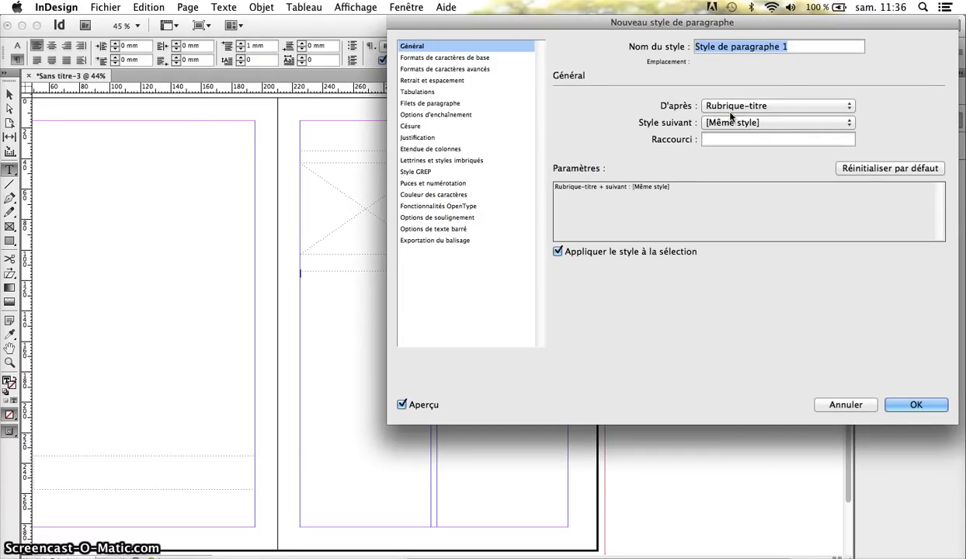
text(Rubrique-text)
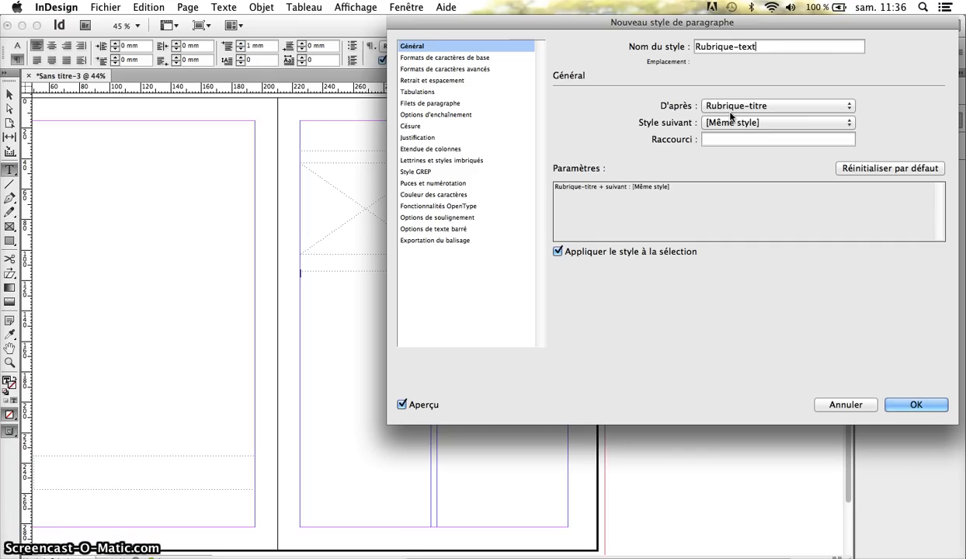
text(e)
click(465, 57)
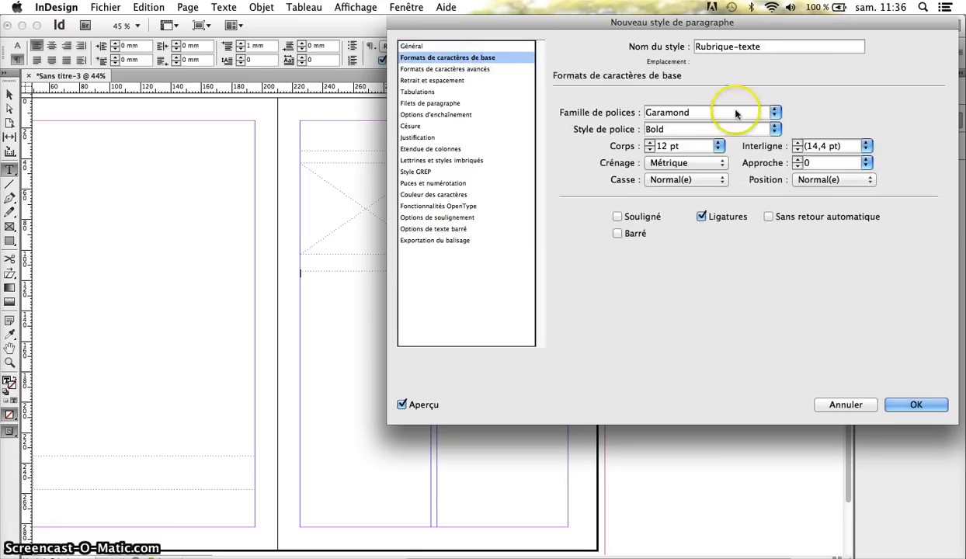
click(775, 129)
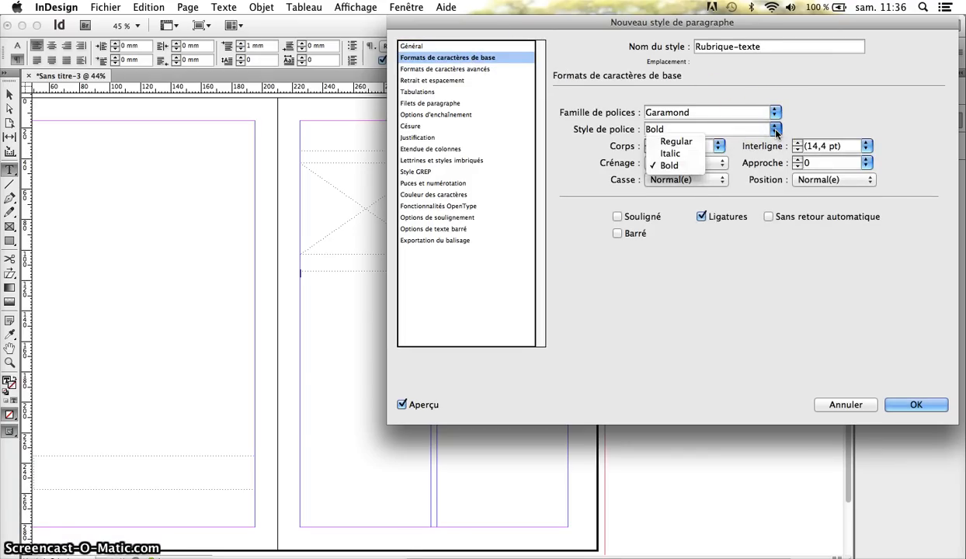
click(659, 164)
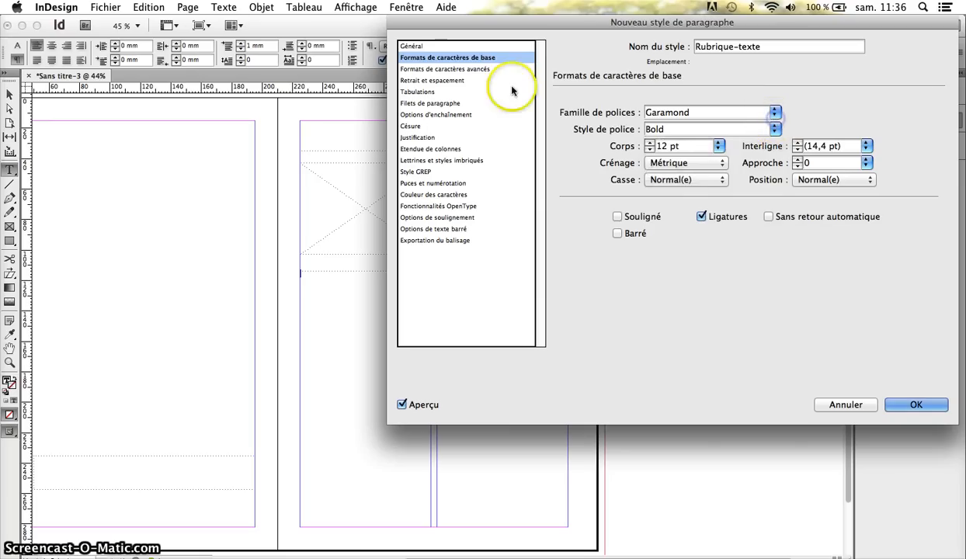
Base the Rubrique-texte style on [Paragraphe standard]
click(413, 47)
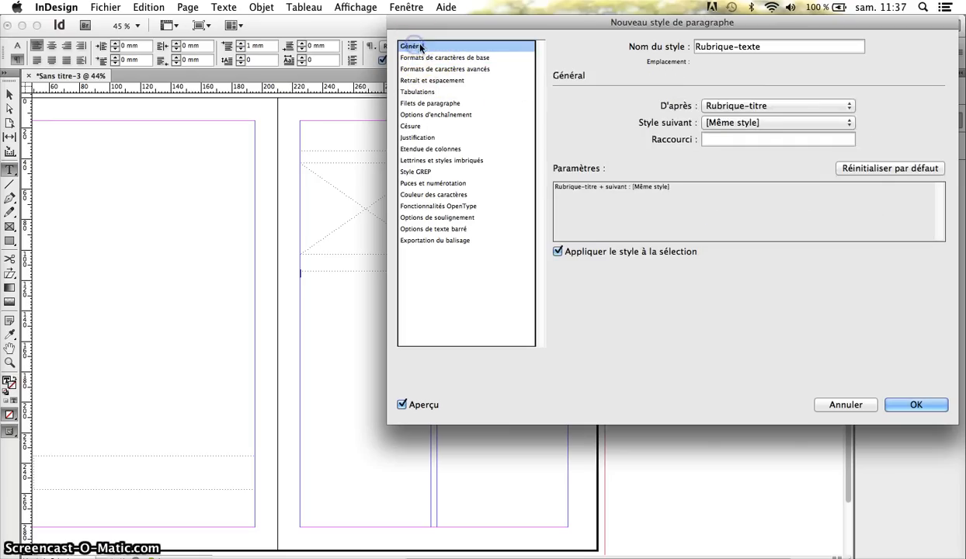
click(850, 104)
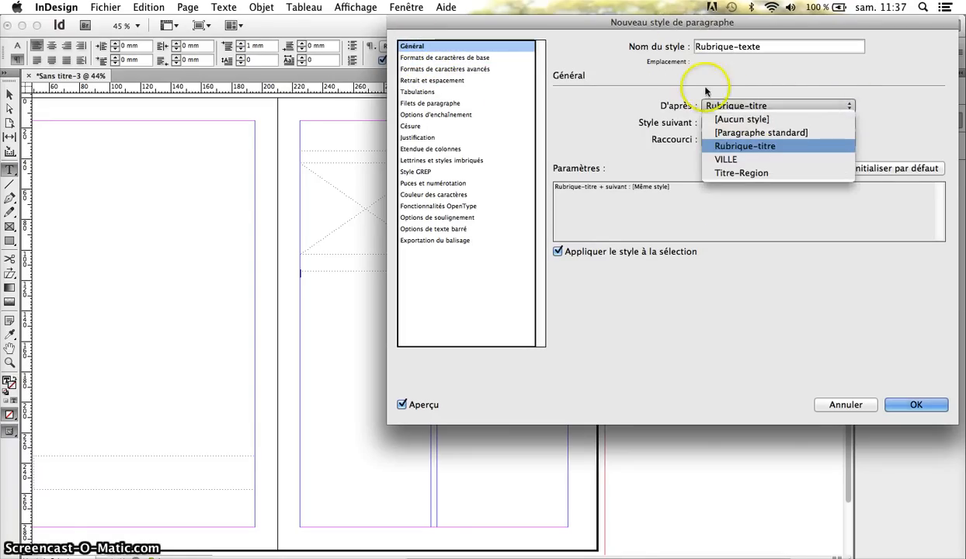
click(761, 132)
Set the Rubrique-texte style to Garamond at 11 pt with 11 pt leading, check its character colour, and save it
click(461, 57)
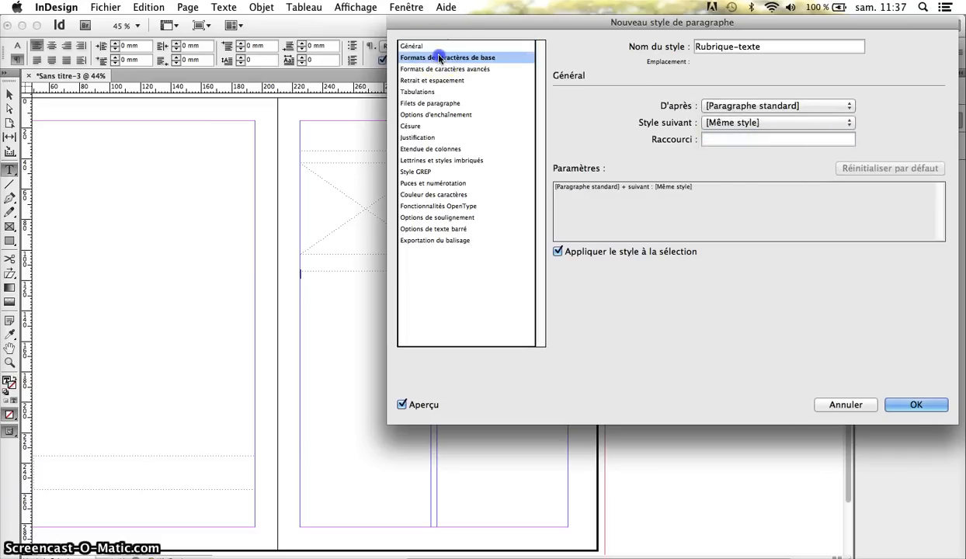
click(771, 112)
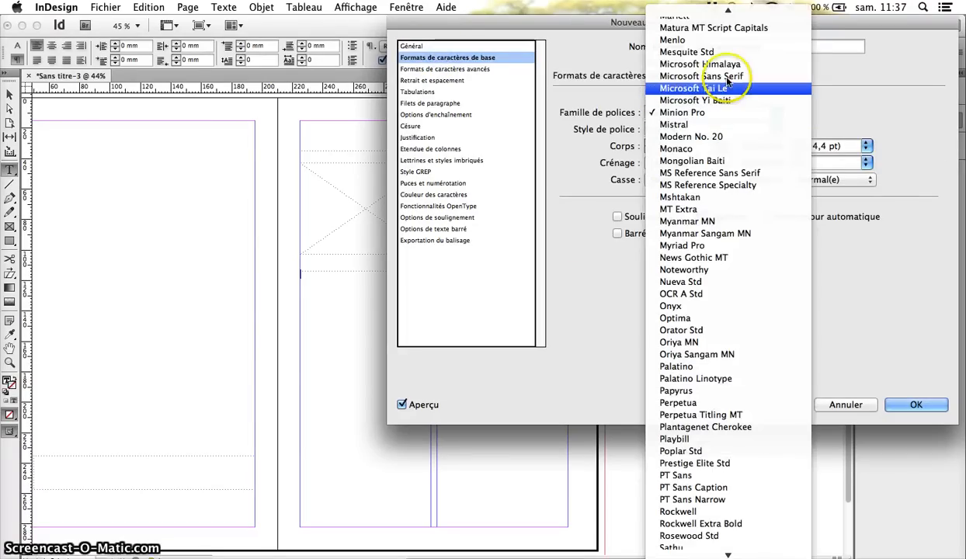
scroll(723, 62, up, 10)
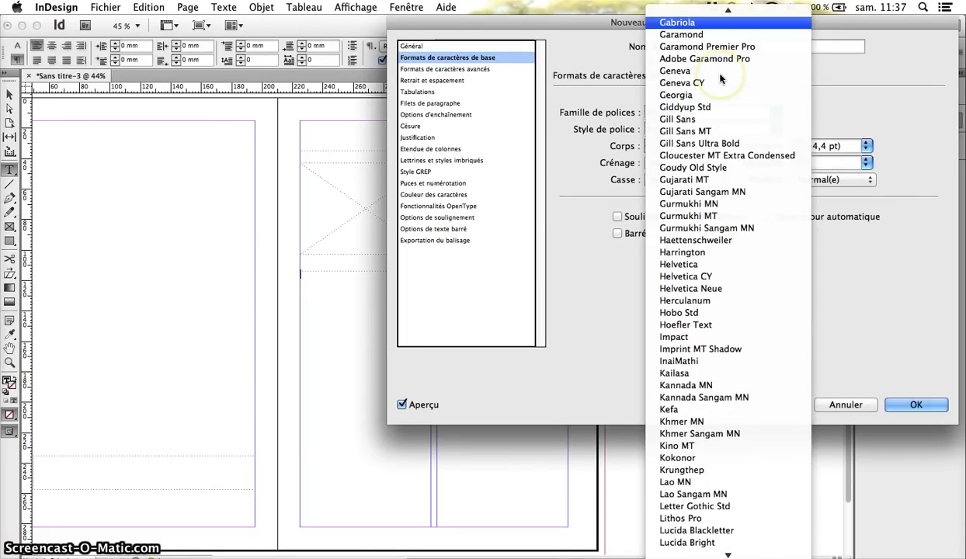
click(682, 34)
click(717, 146)
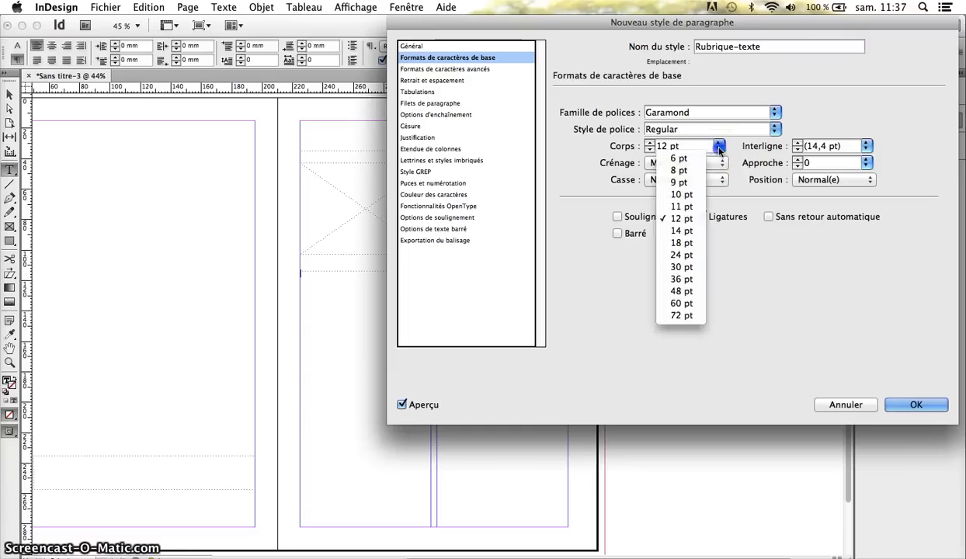
click(664, 196)
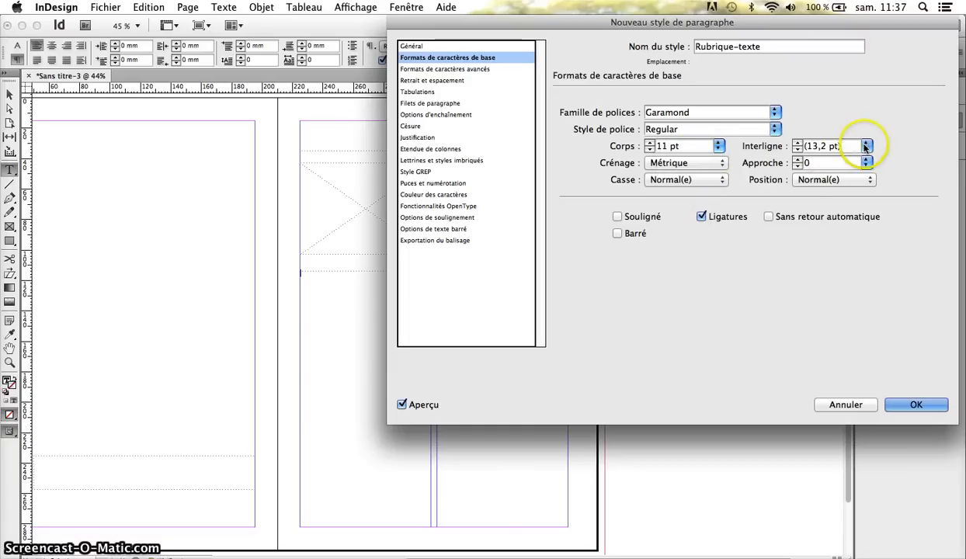
click(864, 146)
click(825, 221)
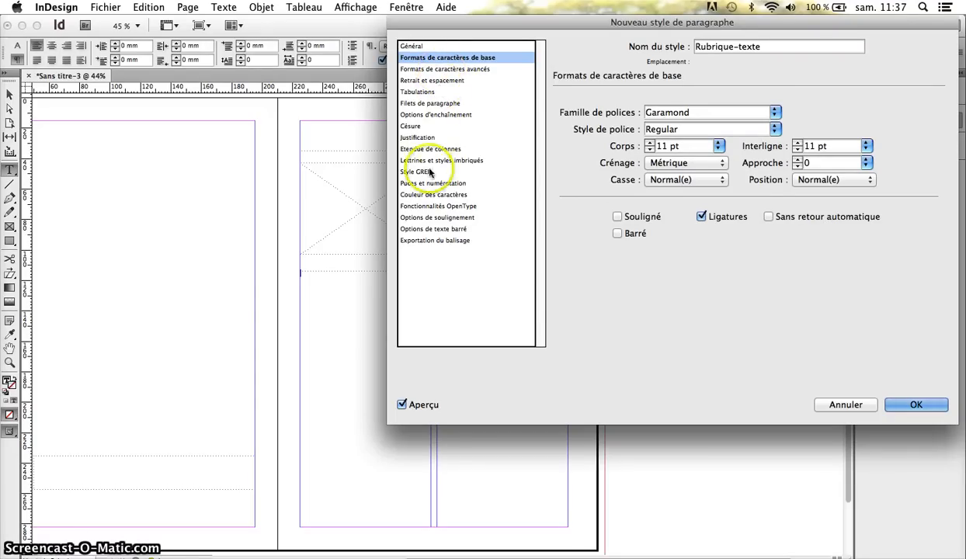
click(425, 195)
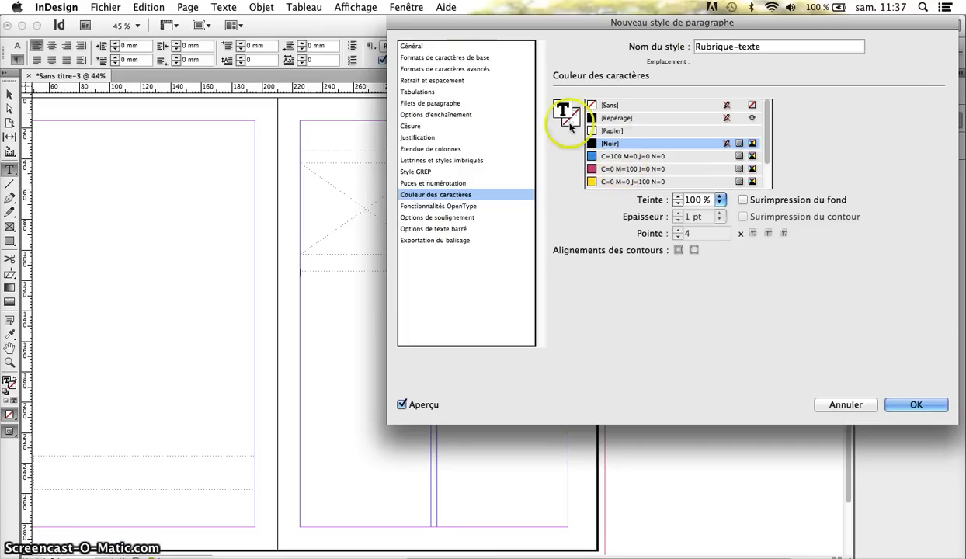
click(916, 404)
Edit the Rubrique-titre style to an 11 pt font size with 11 pt leading, and return to the first column's text frame
click(809, 151)
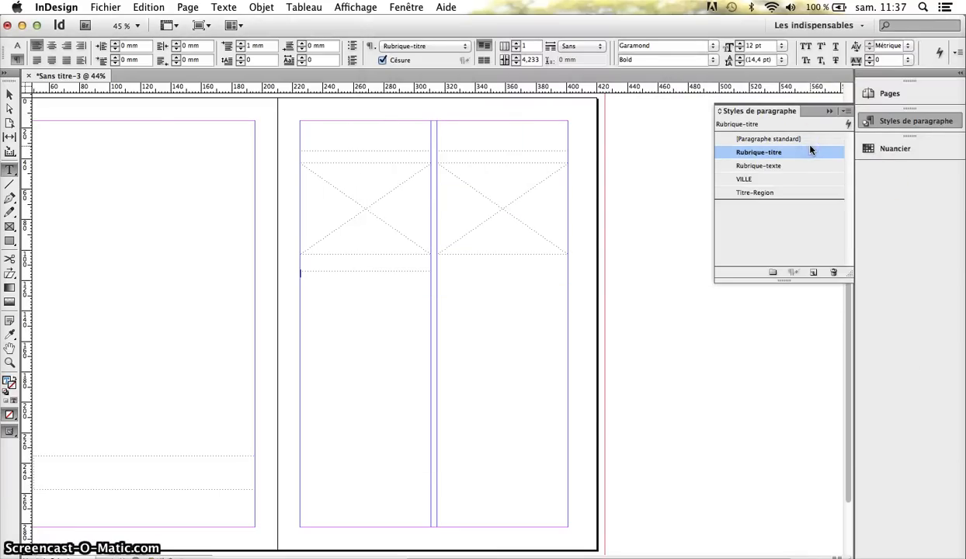
double_click(820, 155)
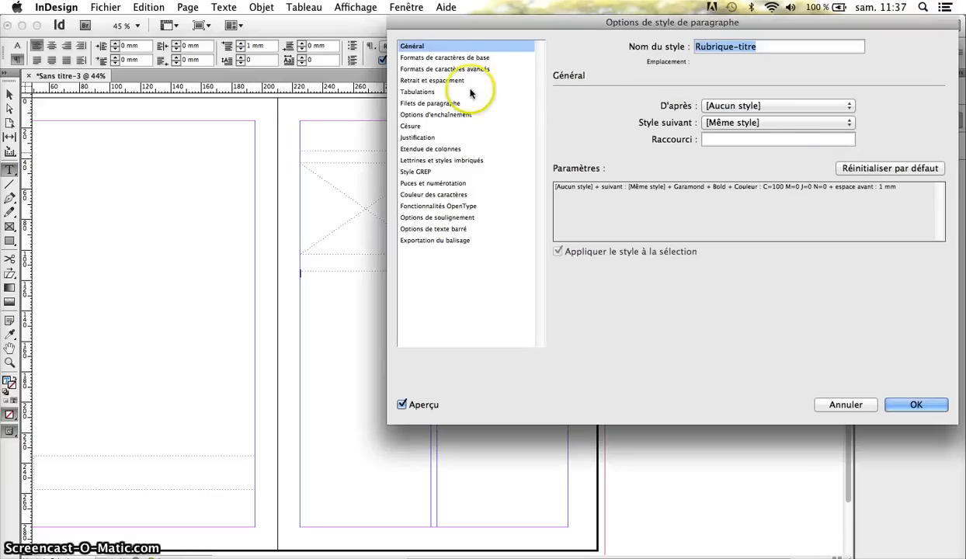
click(449, 58)
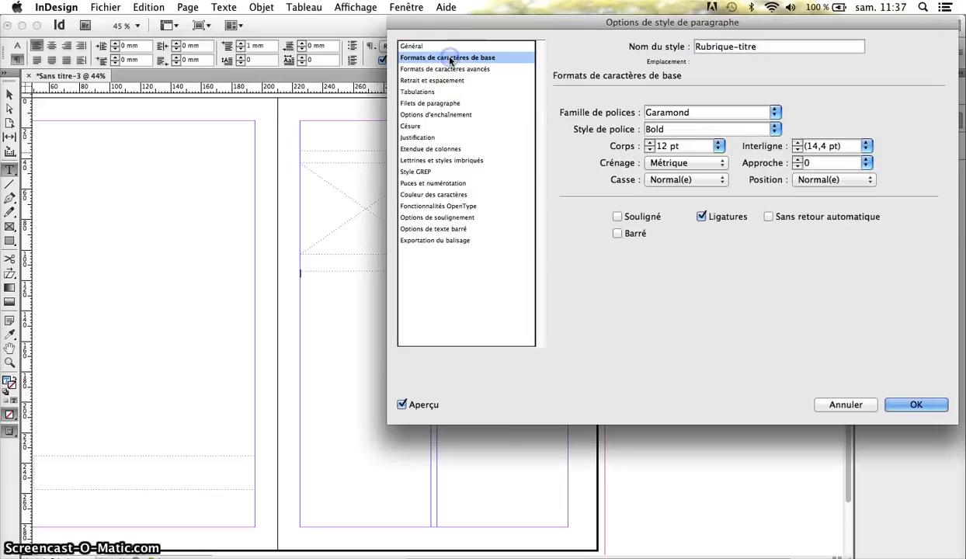
click(718, 147)
click(680, 207)
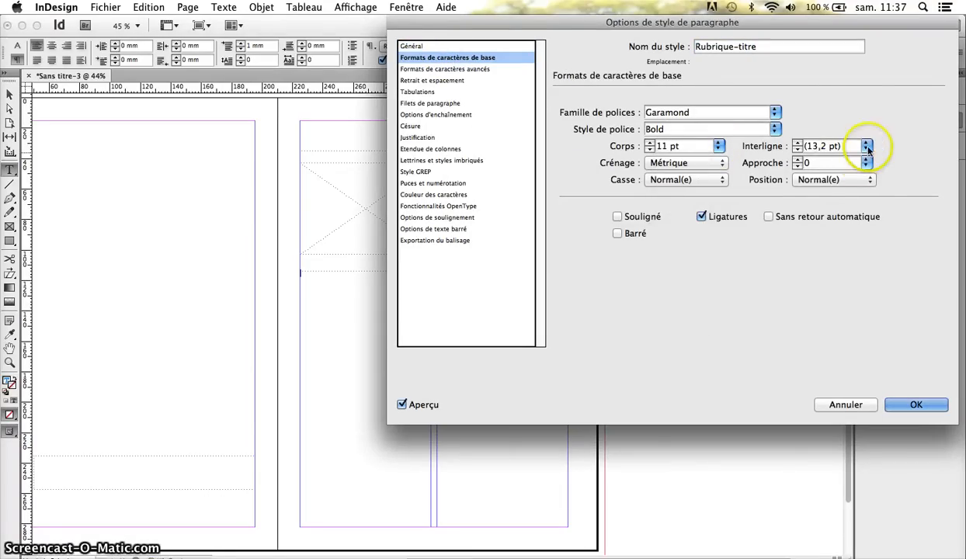
click(866, 146)
click(829, 218)
click(916, 400)
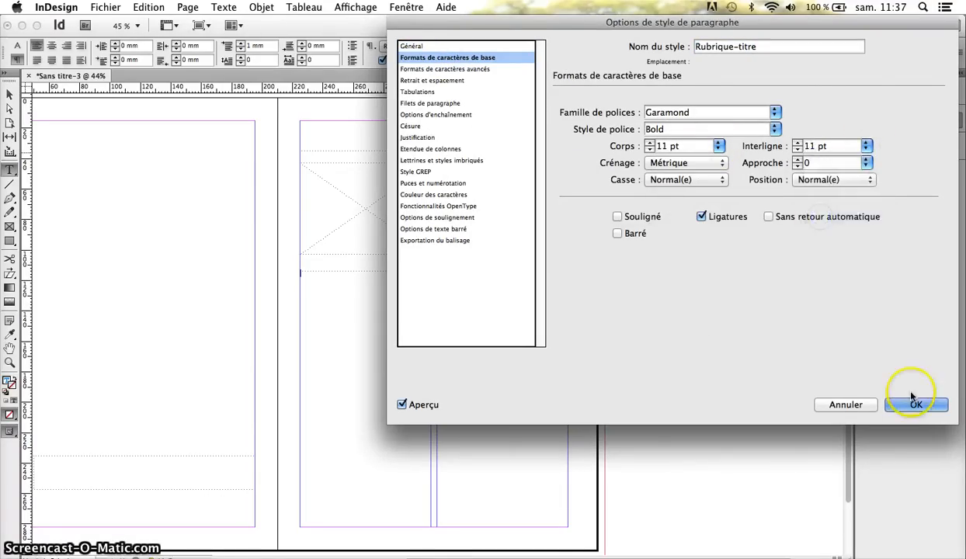
click(336, 277)
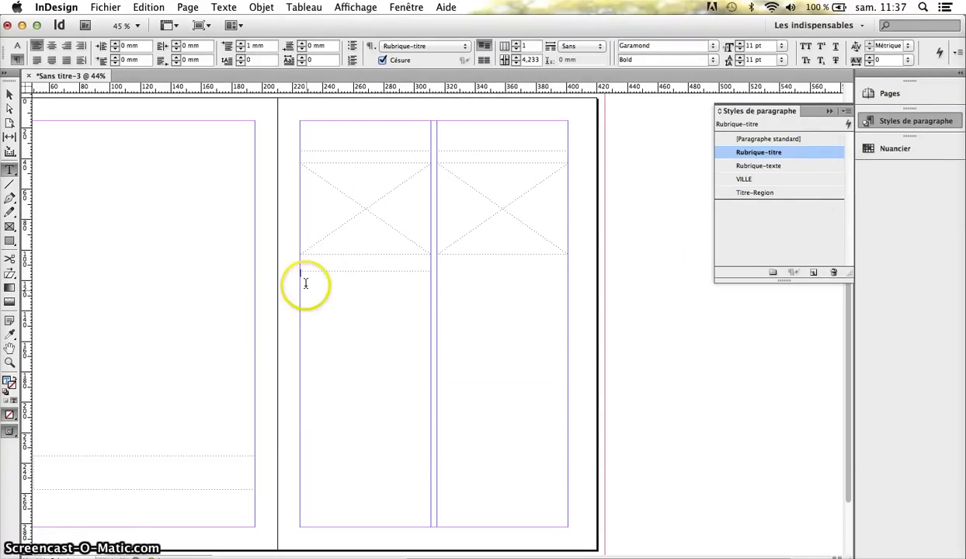
Apply the Rubrique-texte style in the first column's text frame and duplicate that frame into the second column
click(796, 164)
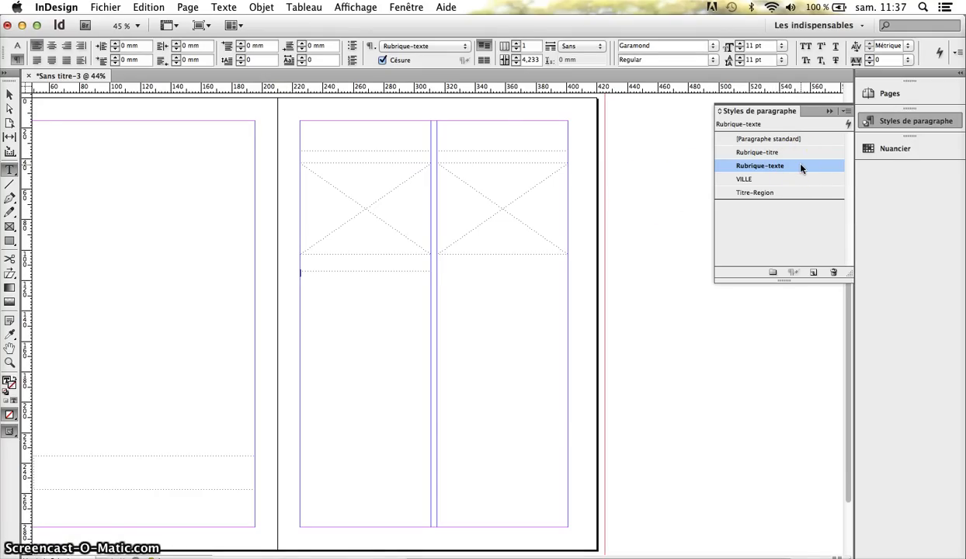
click(15, 97)
click(338, 297)
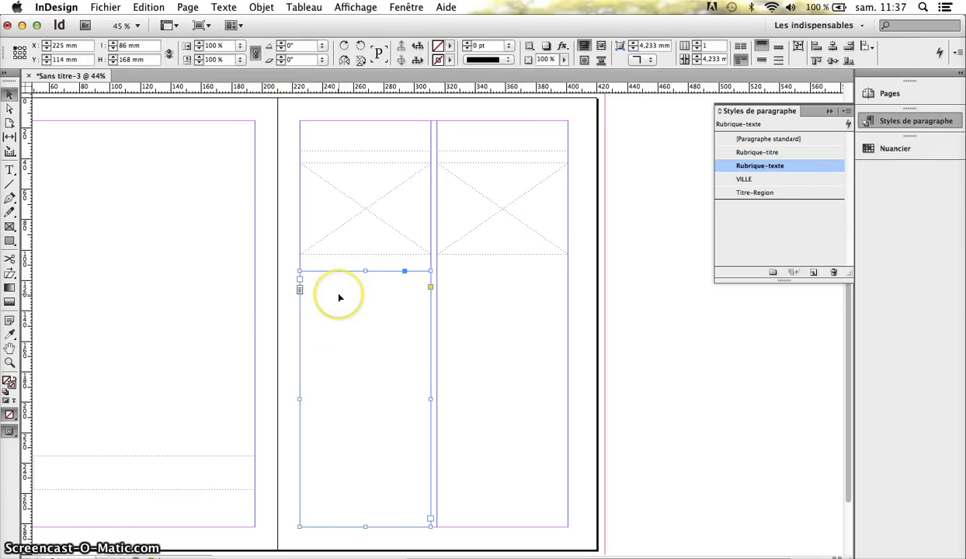
drag(339, 297, 477, 291)
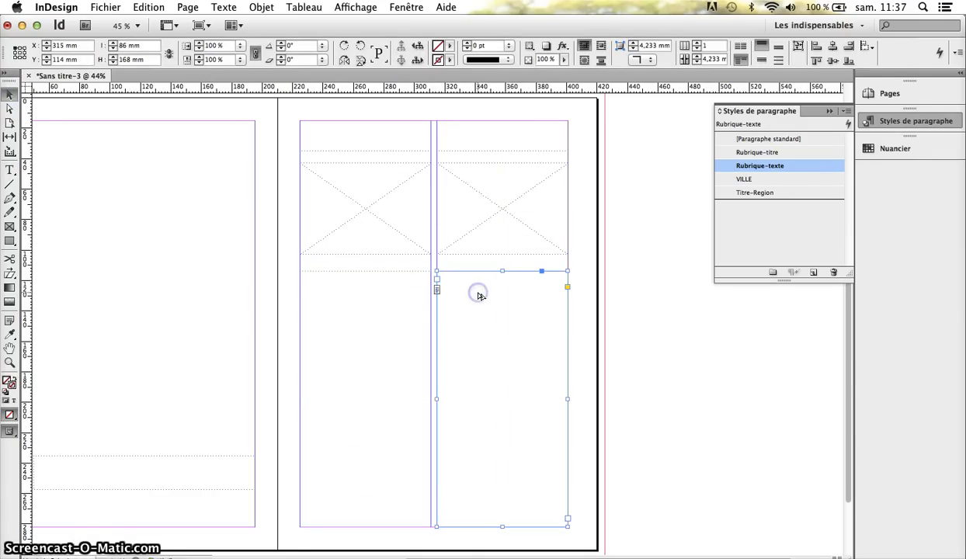
Draw a text frame about 25 × 6 mm below the left master page's lower margin and insert the current page number marker
scroll(195, 355, left, 5)
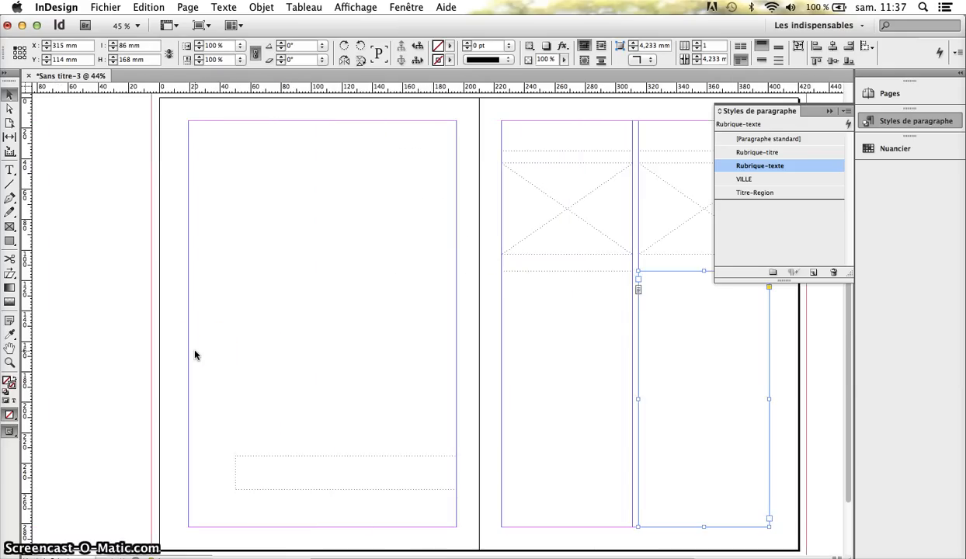
scroll(195, 355, down, 2)
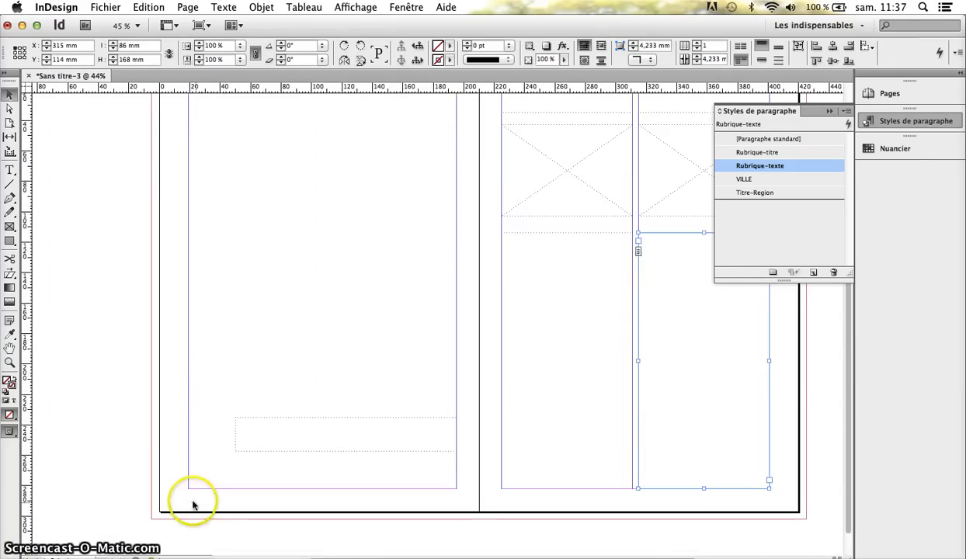
click(10, 169)
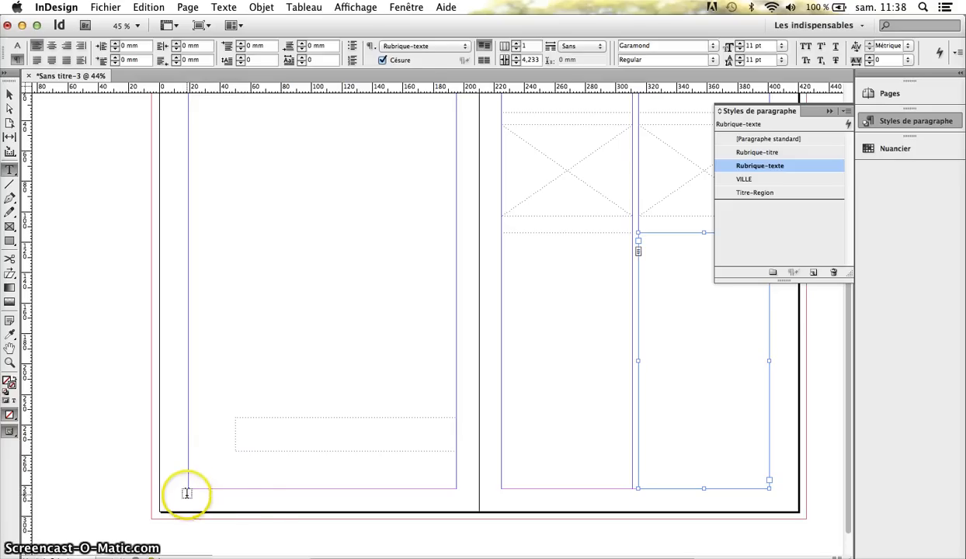
drag(188, 498, 225, 506)
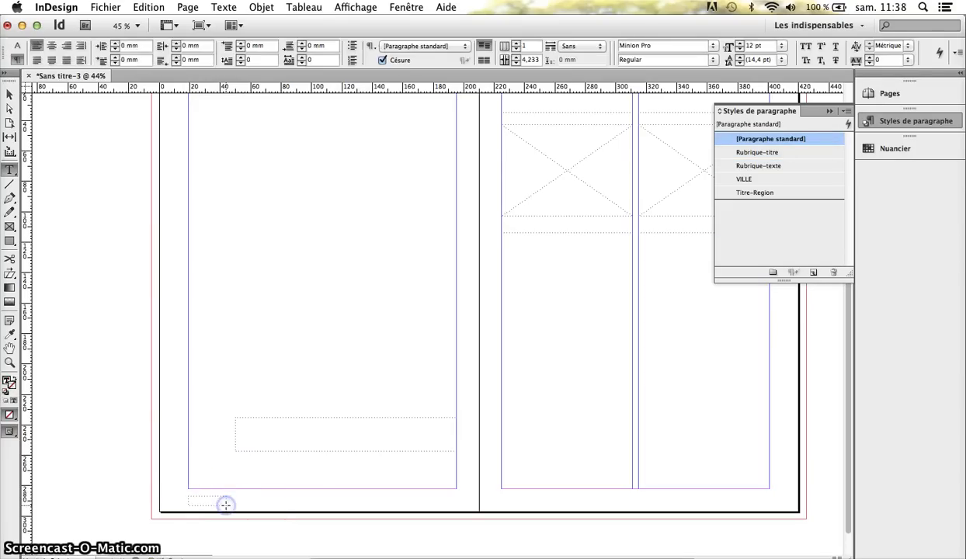
right_click(204, 499)
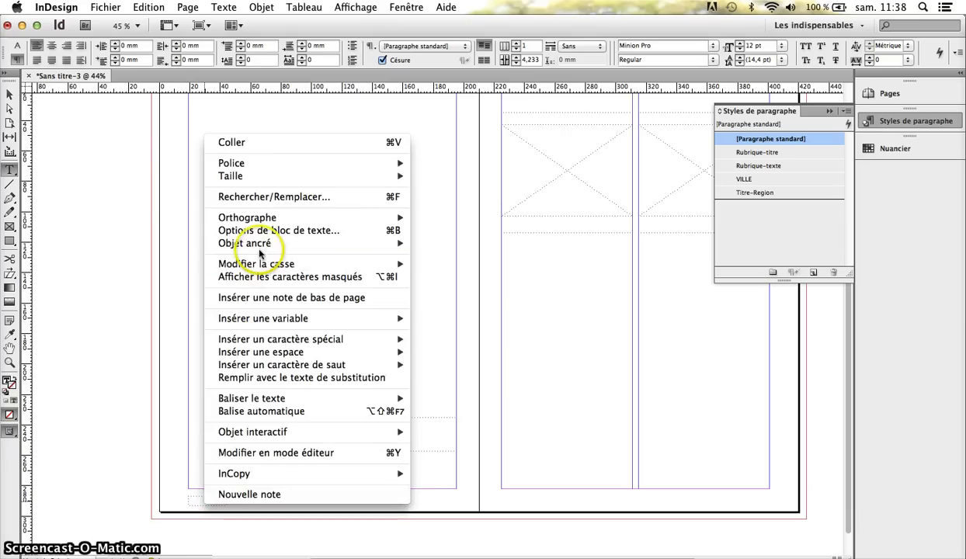
mouse_move(328, 339)
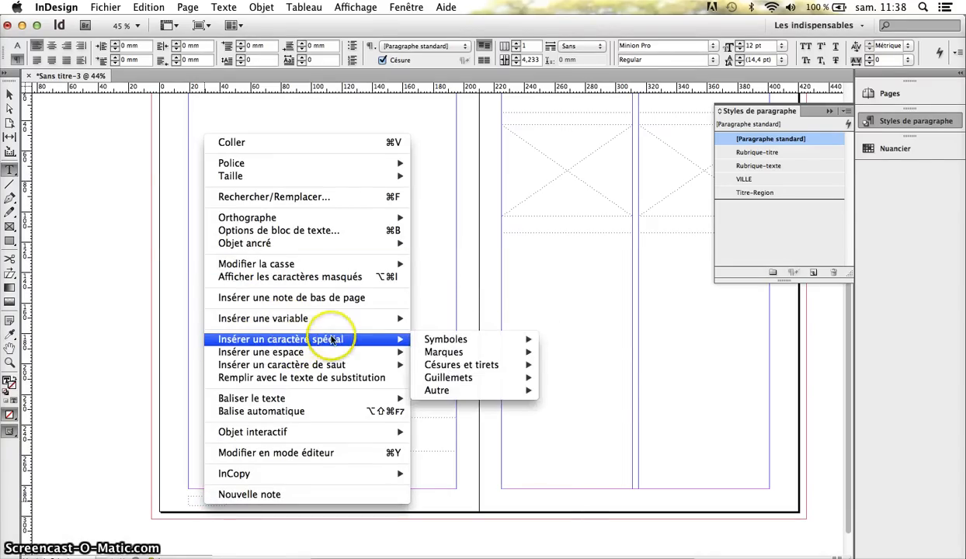
mouse_move(449, 352)
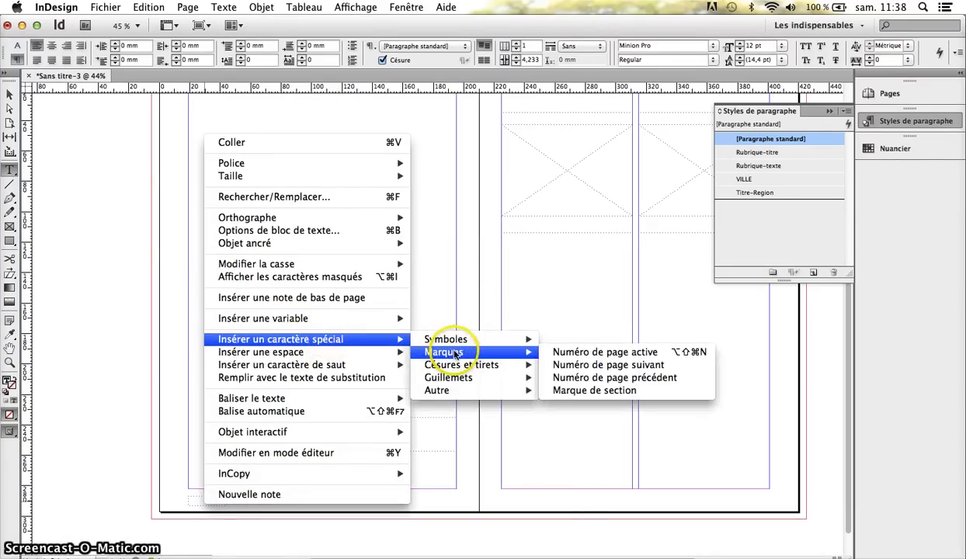
click(597, 353)
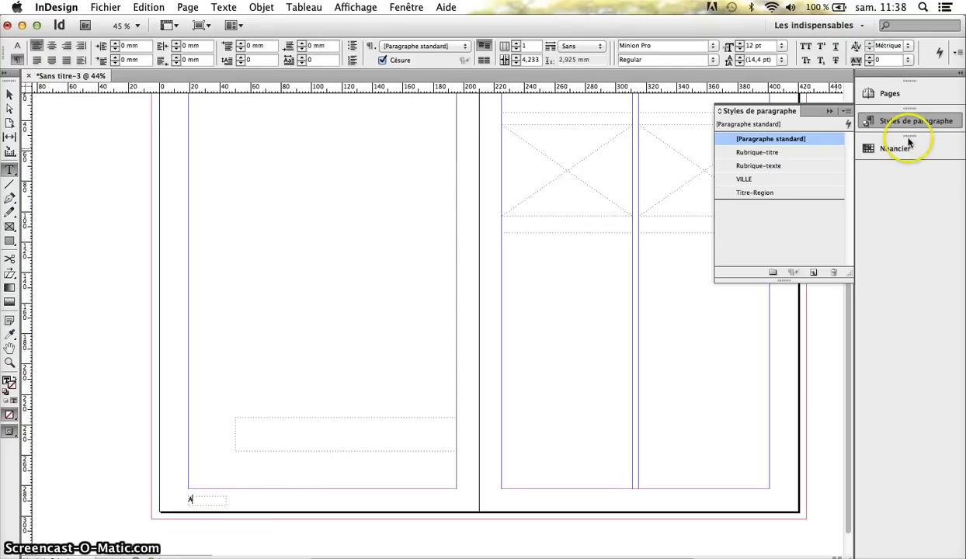
Show the document's pages and set the left master page's page number marker to 18 pt
click(827, 111)
click(890, 94)
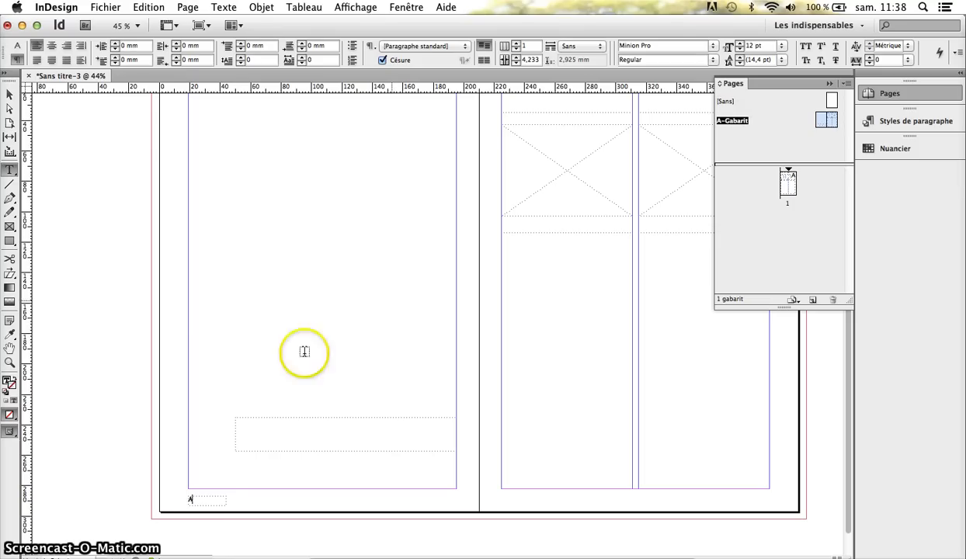
click(177, 502)
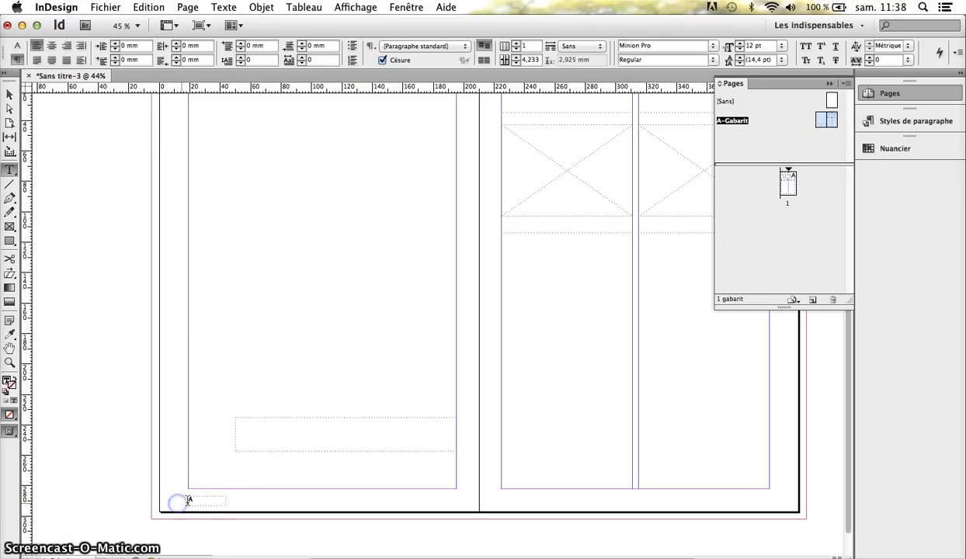
double_click(187, 500)
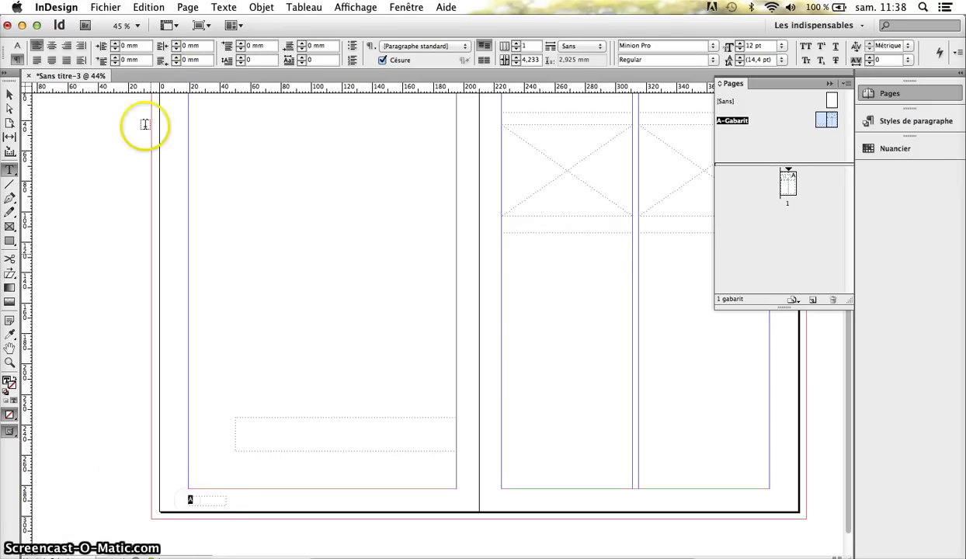
click(17, 46)
click(195, 45)
click(195, 45)
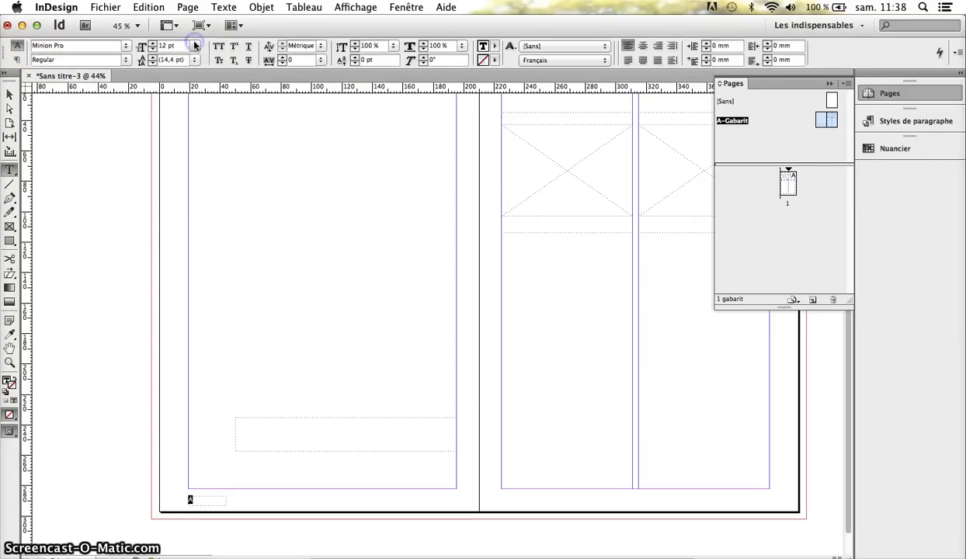
click(195, 45)
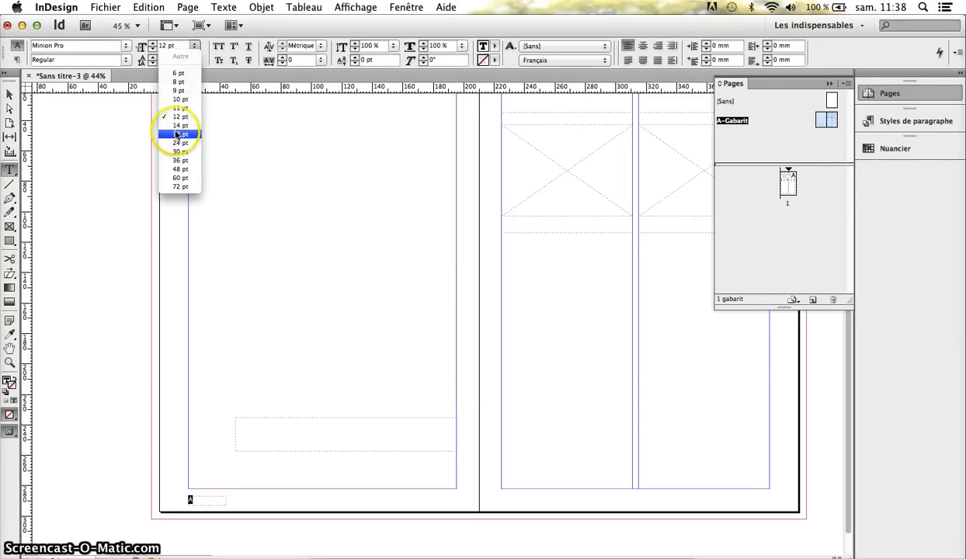
click(176, 133)
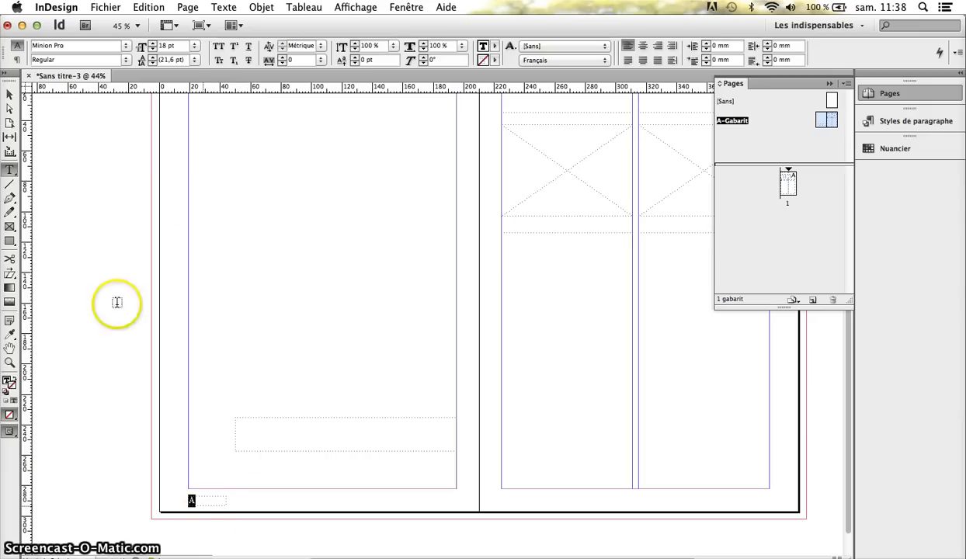
Duplicate the page number frame to the outer lower corner of the right master page and right-align its text
click(9, 93)
click(224, 505)
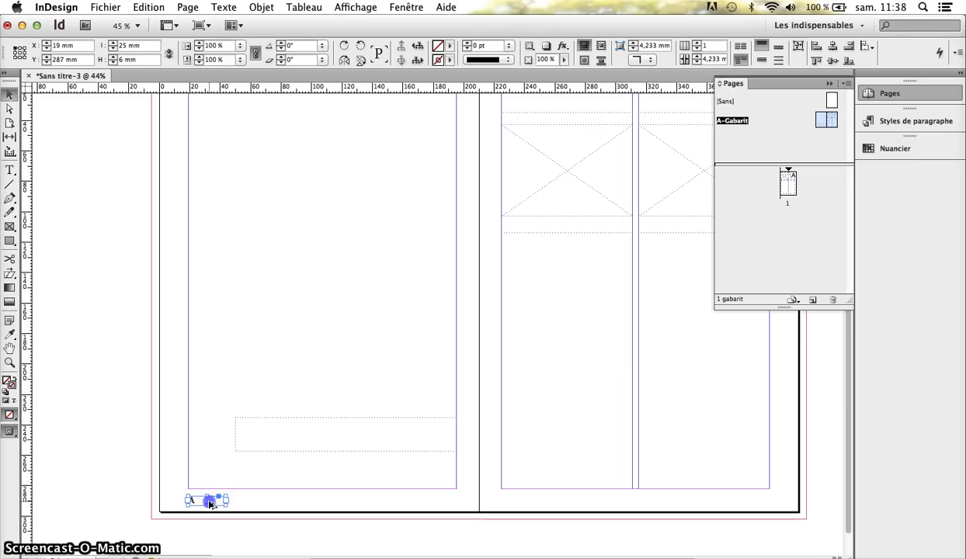
drag(210, 504, 755, 500)
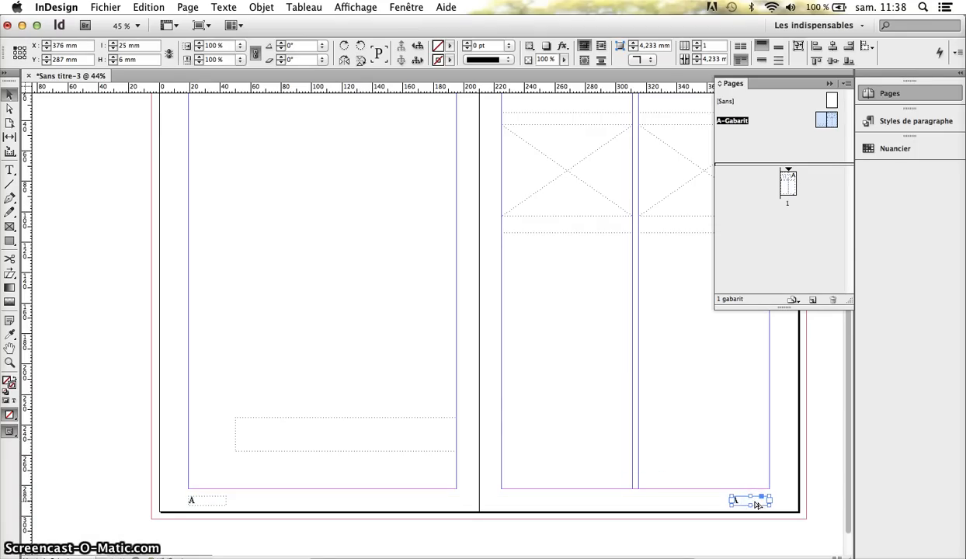
click(9, 170)
click(16, 59)
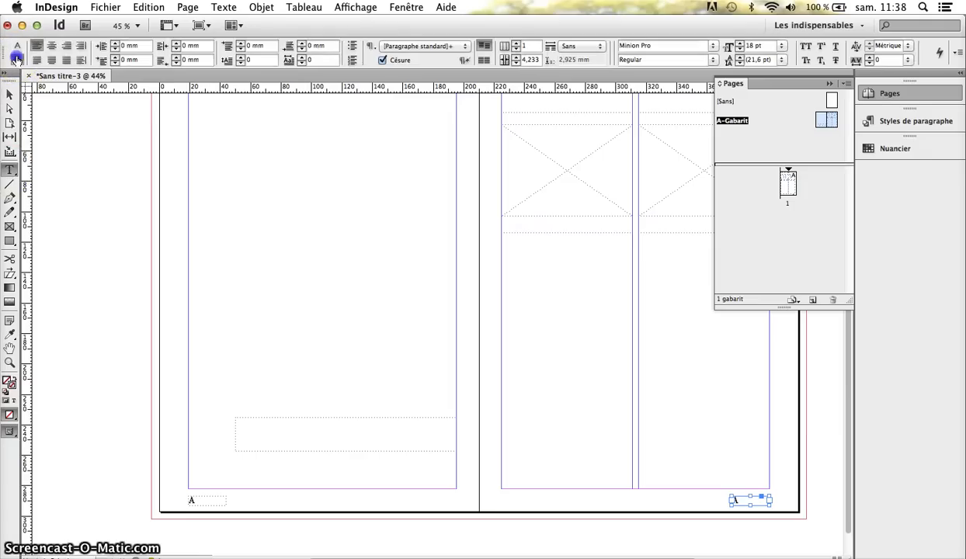
click(67, 46)
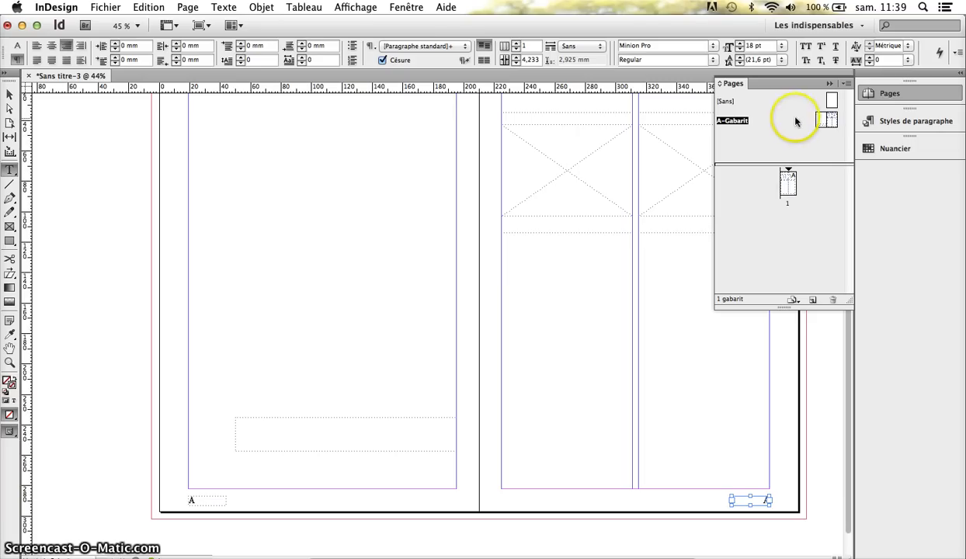
Add two spreads based on A-Gabarit after page 1, and enlarge the page overview to show them all
drag(831, 120, 823, 122)
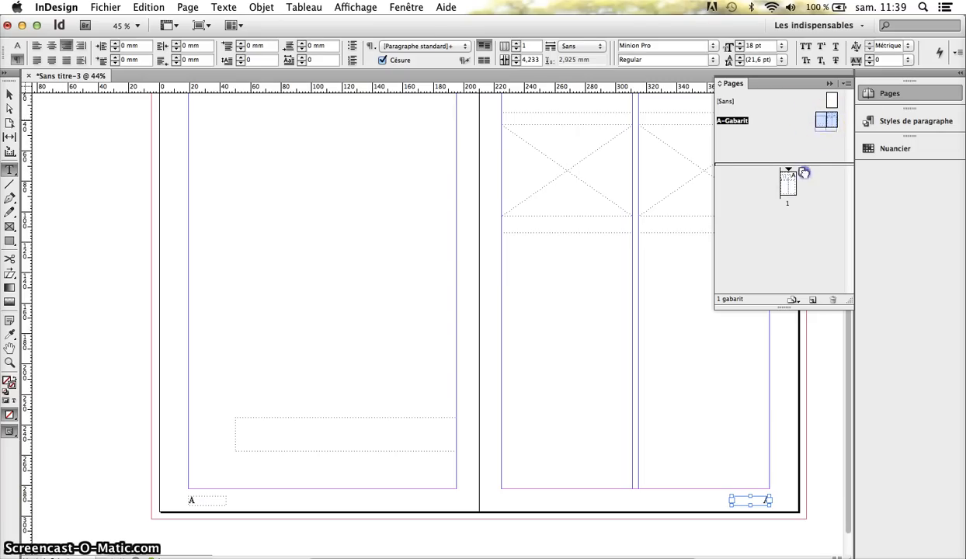
drag(791, 223, 790, 222)
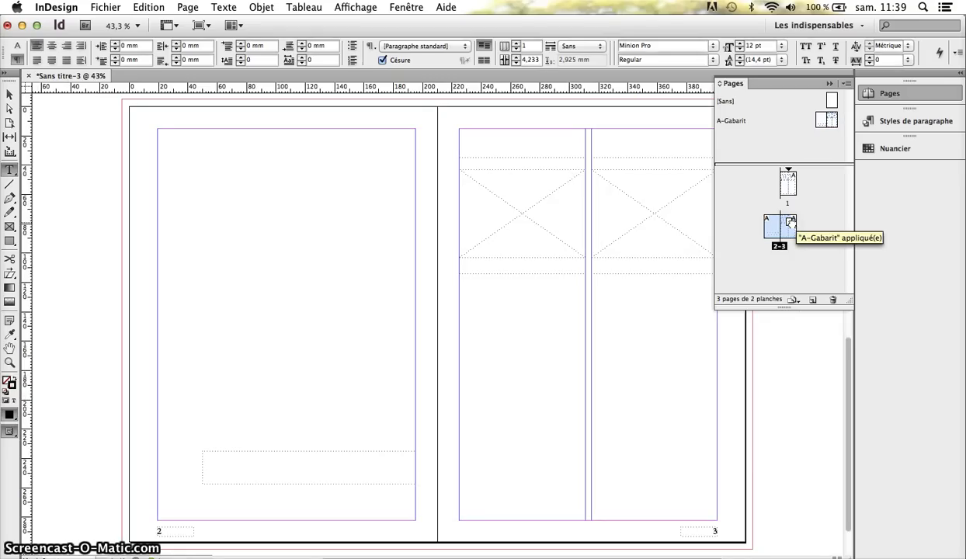
click(768, 222)
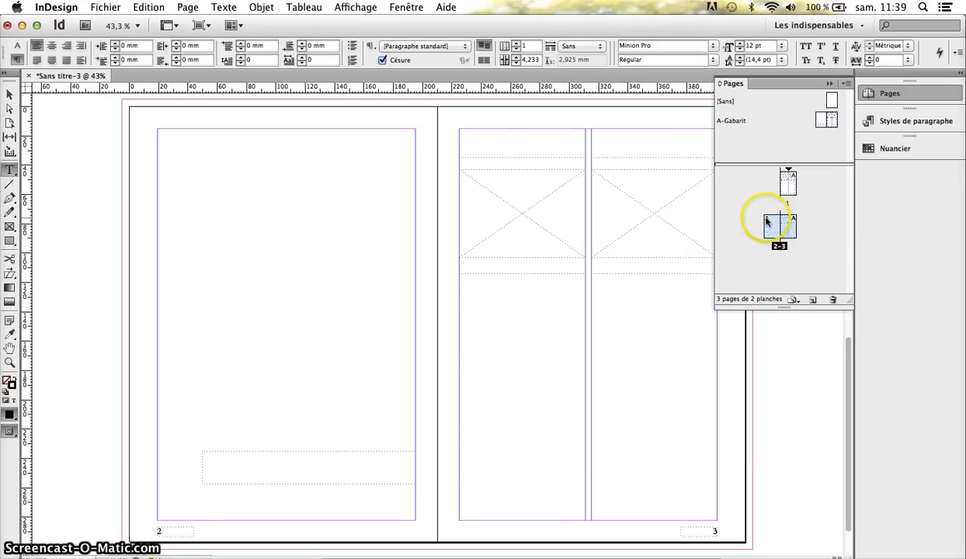
drag(800, 121, 835, 118)
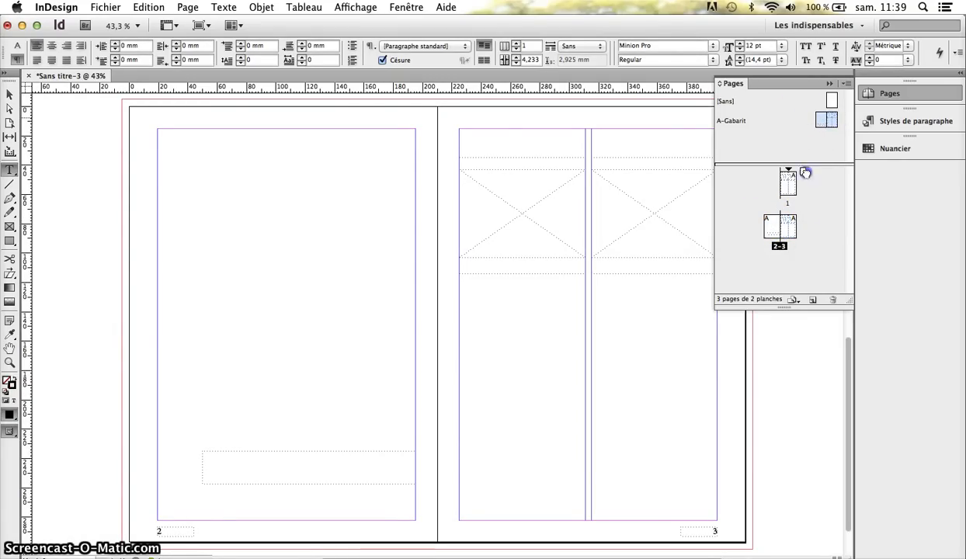
drag(777, 267, 778, 267)
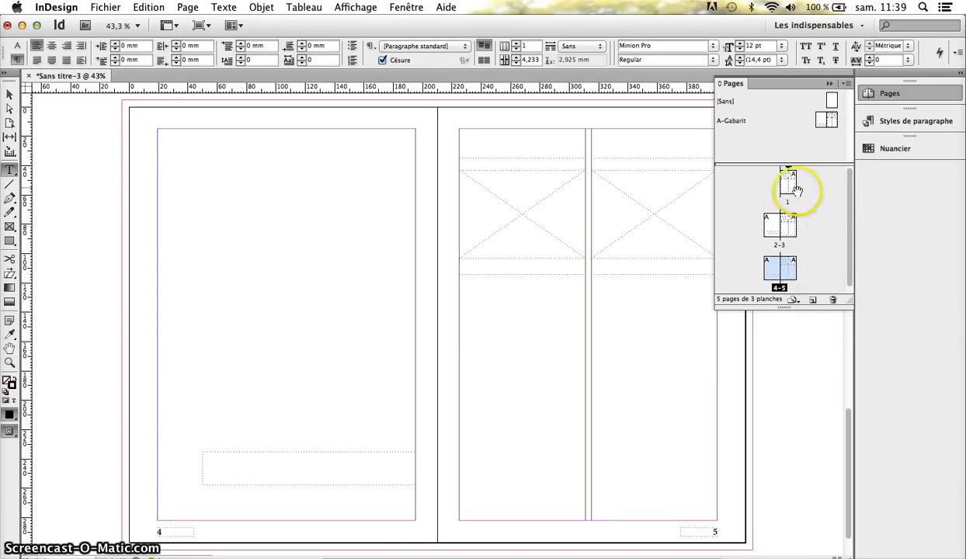
drag(819, 310, 822, 390)
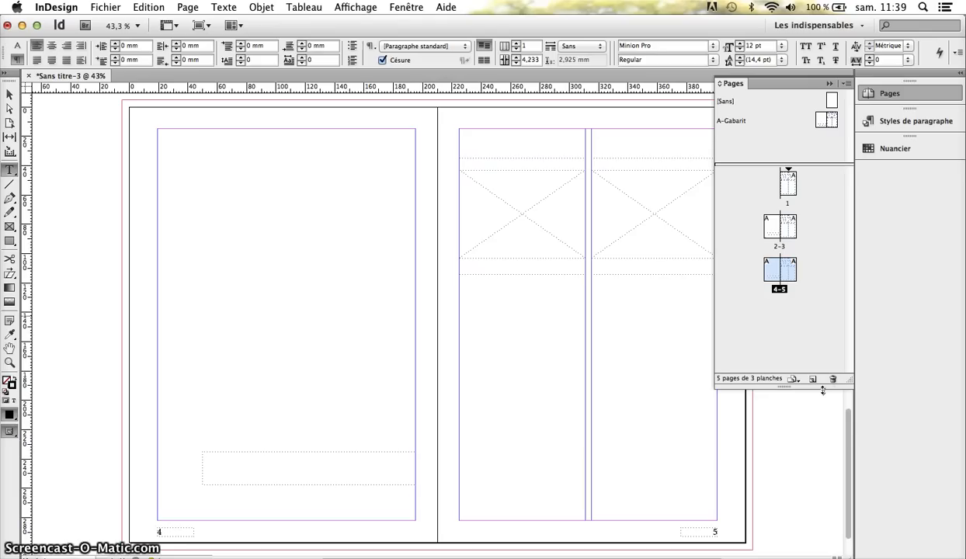
click(820, 316)
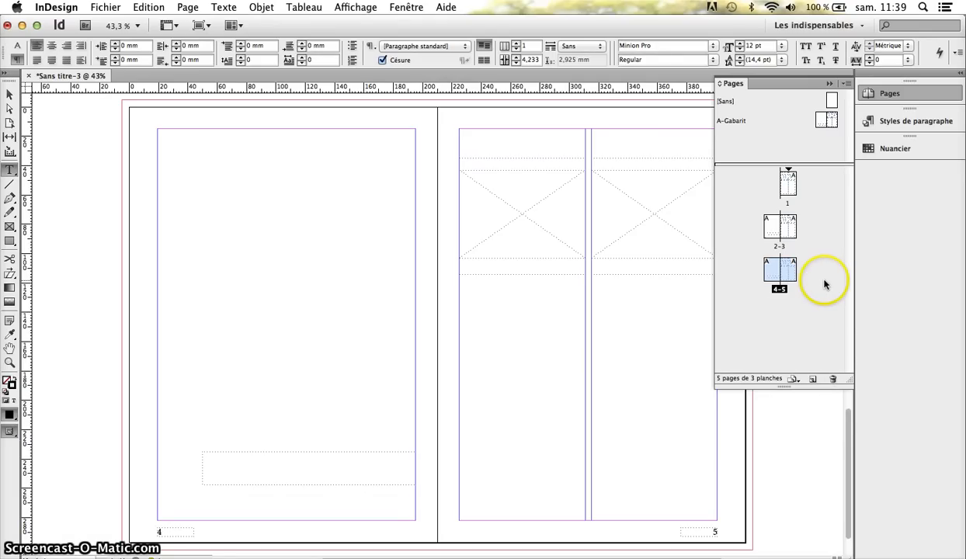
Go to page 2 and release all of its master items so its text frame can be edited
click(766, 226)
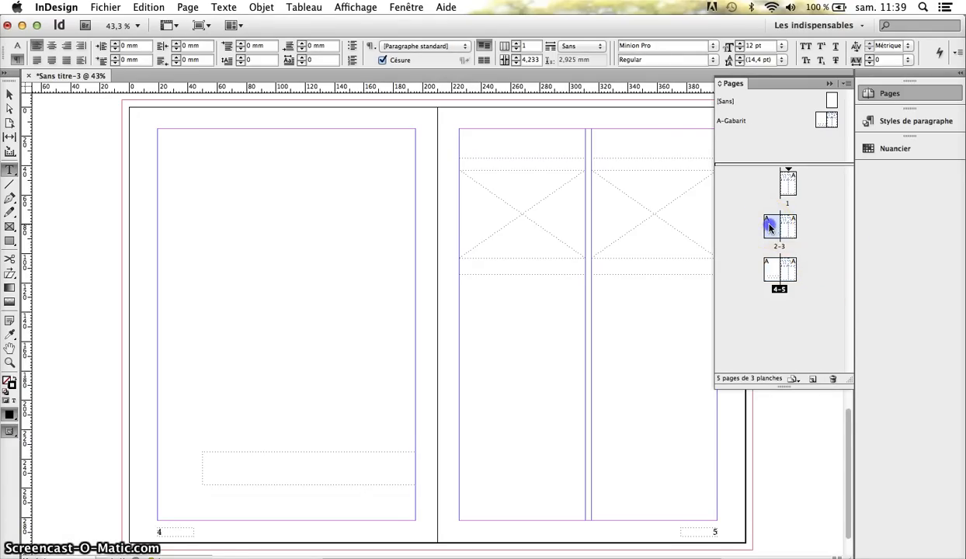
double_click(768, 227)
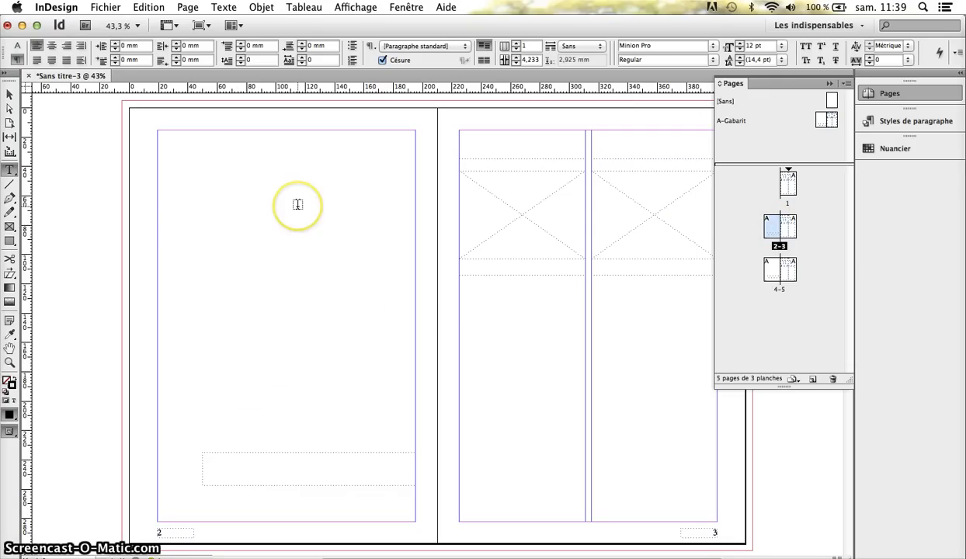
click(259, 468)
click(242, 472)
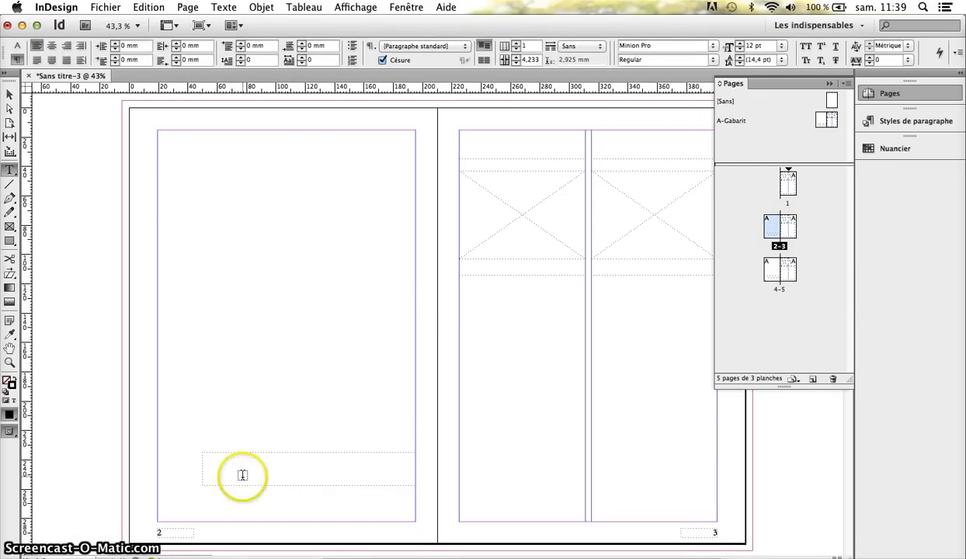
click(232, 469)
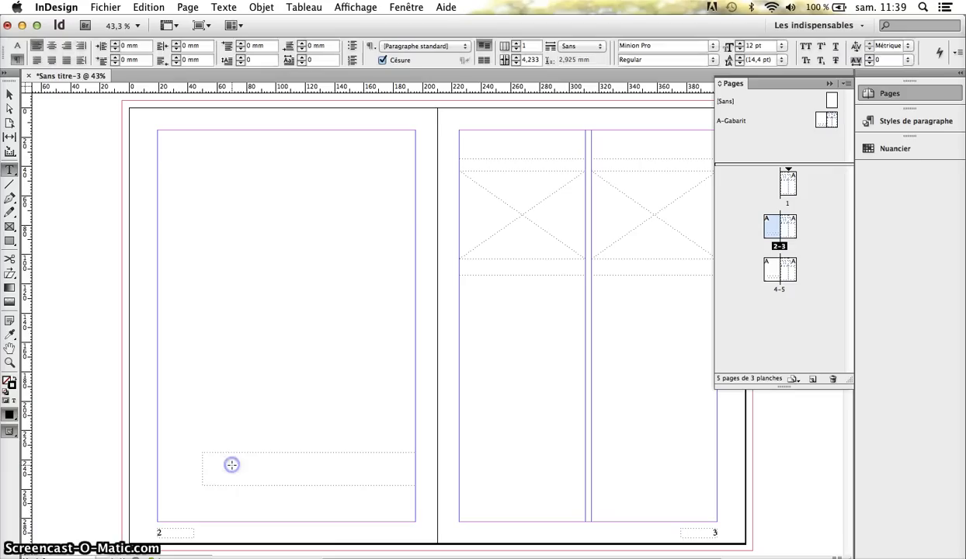
click(228, 464)
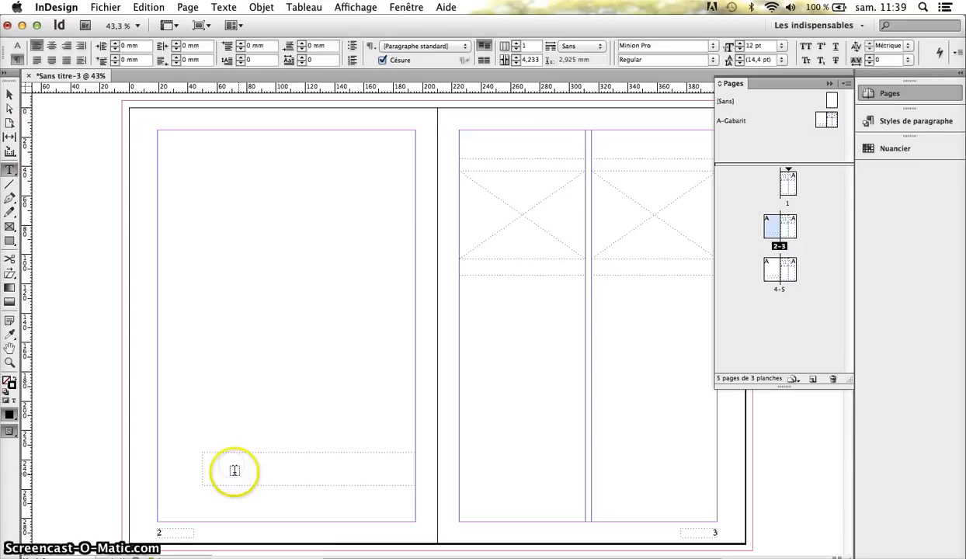
right_click(768, 224)
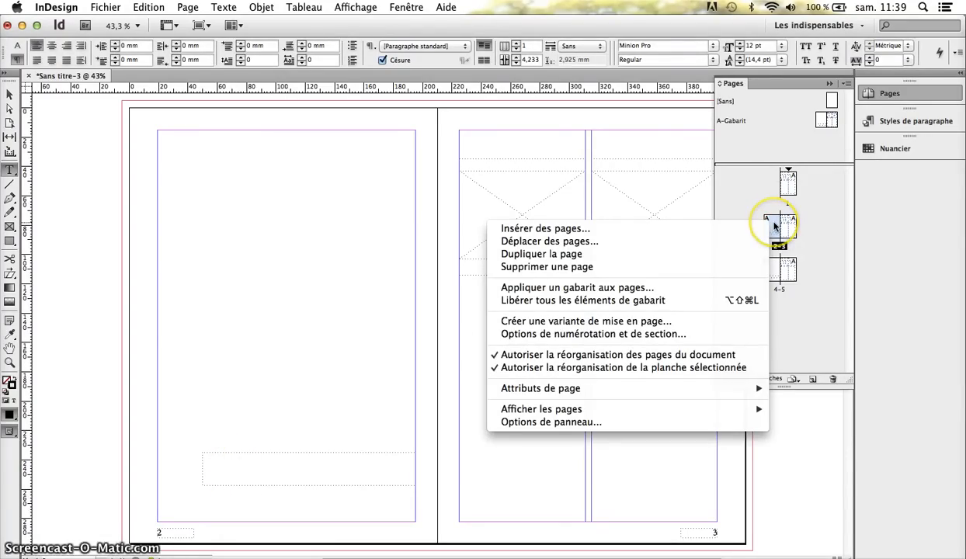
click(555, 300)
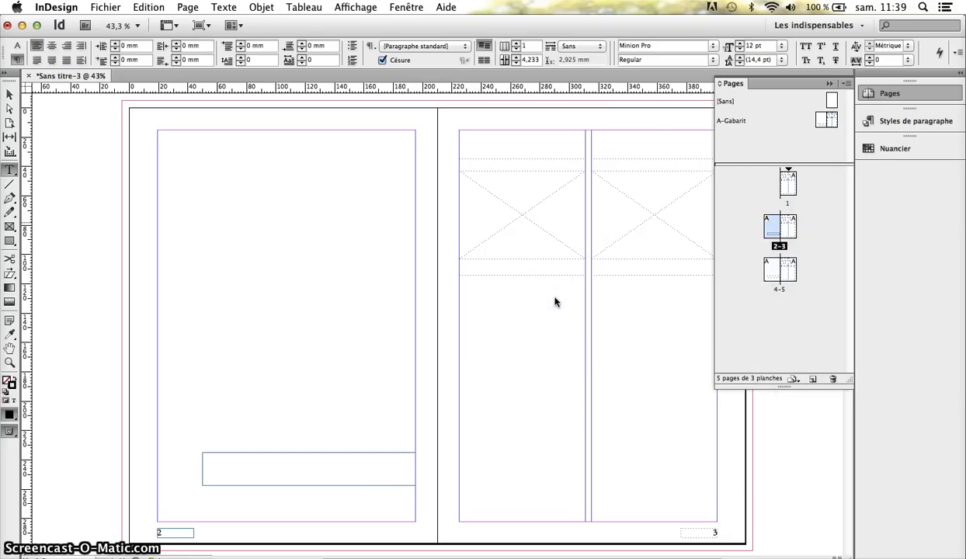
Enter "Catalogne" as the region title in the text frame near the foot of page 2
click(257, 464)
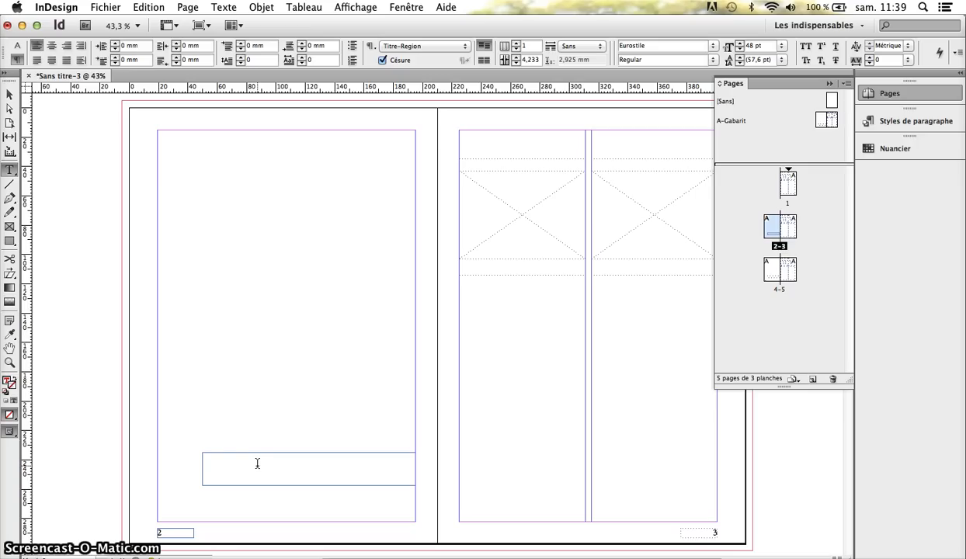
text(Catalogne)
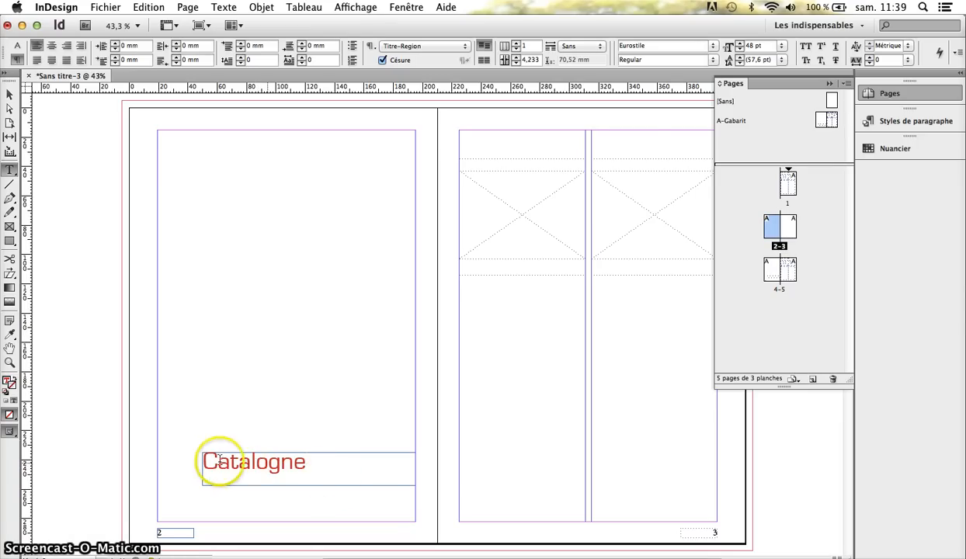
Go to page 3 and release all of its master items so its frames can be edited
click(505, 147)
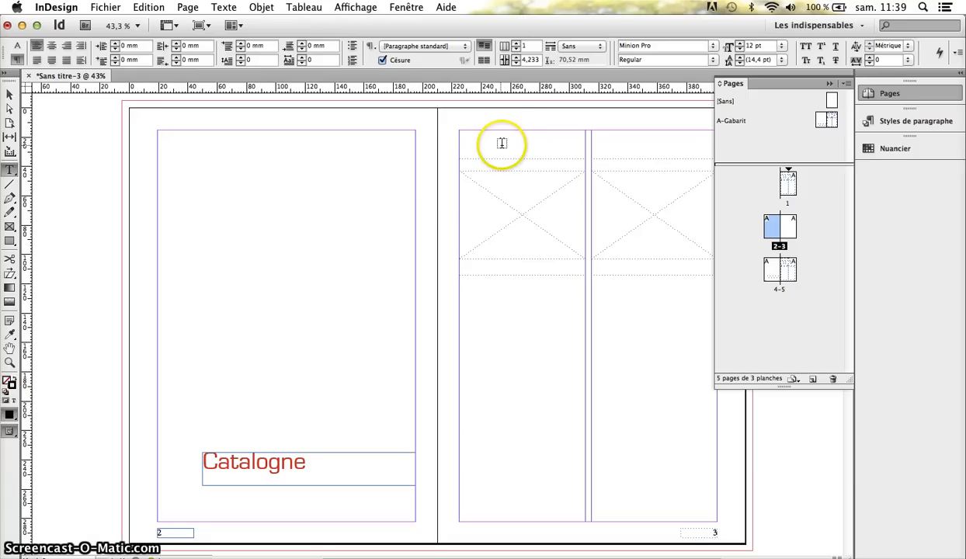
click(790, 226)
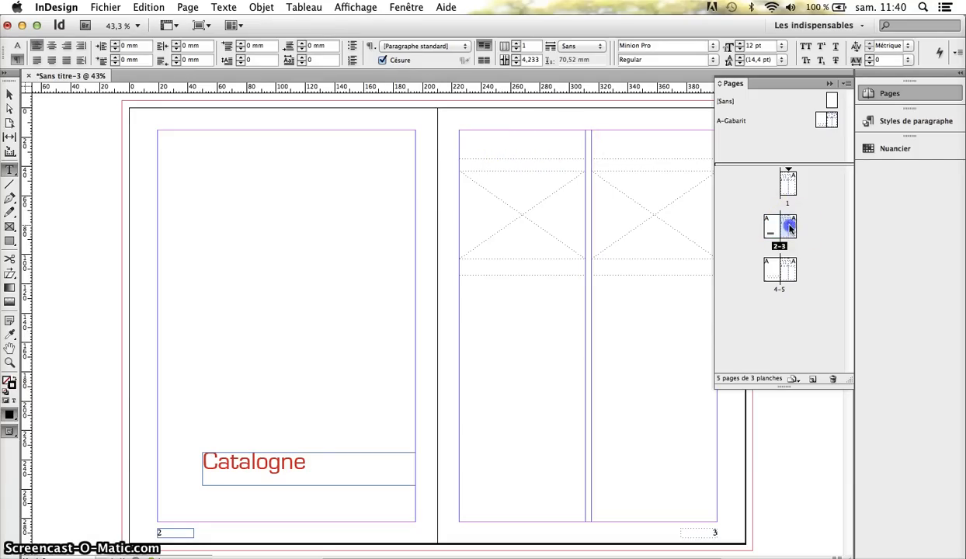
double_click(790, 226)
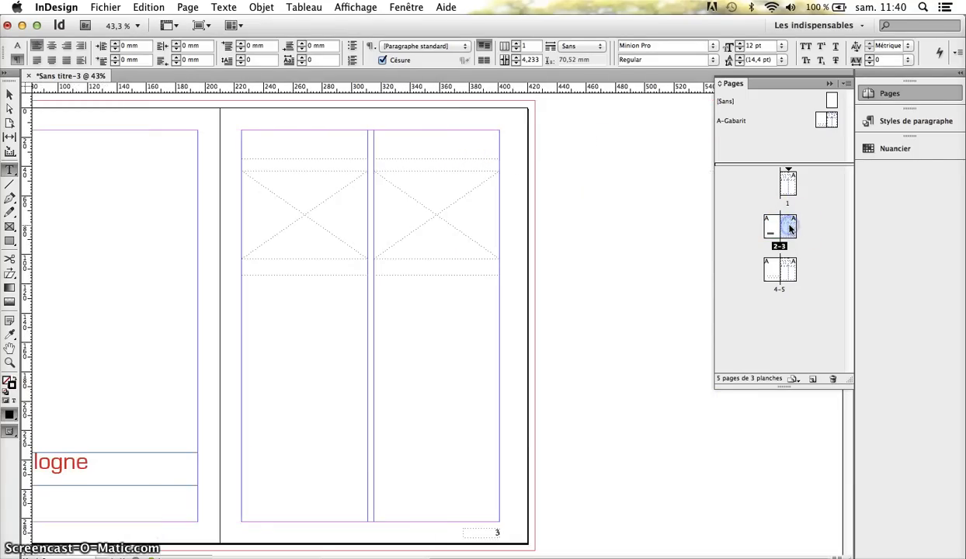
right_click(790, 226)
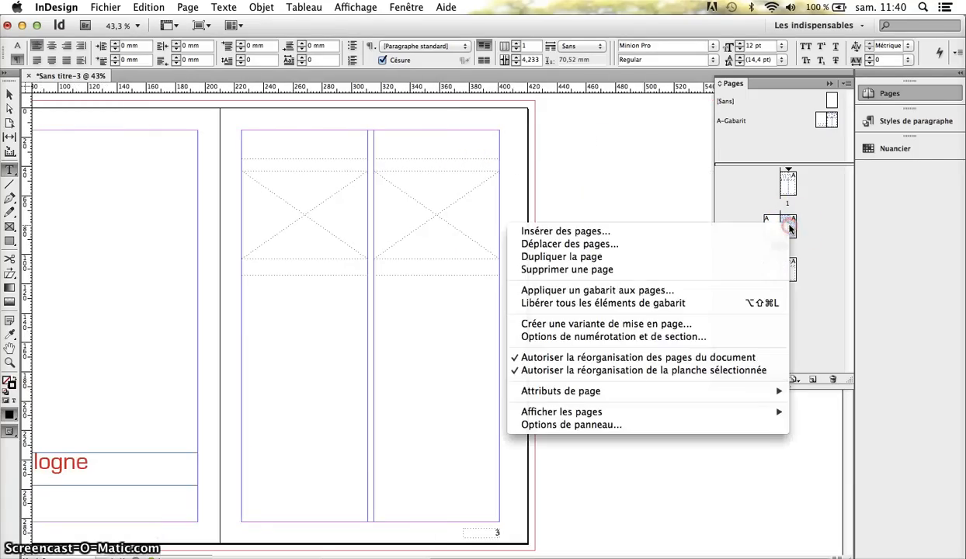
click(584, 303)
Enter the city titles "Barcelone" and "Cadaquès" in the two heading frames of page 3
click(403, 197)
click(294, 145)
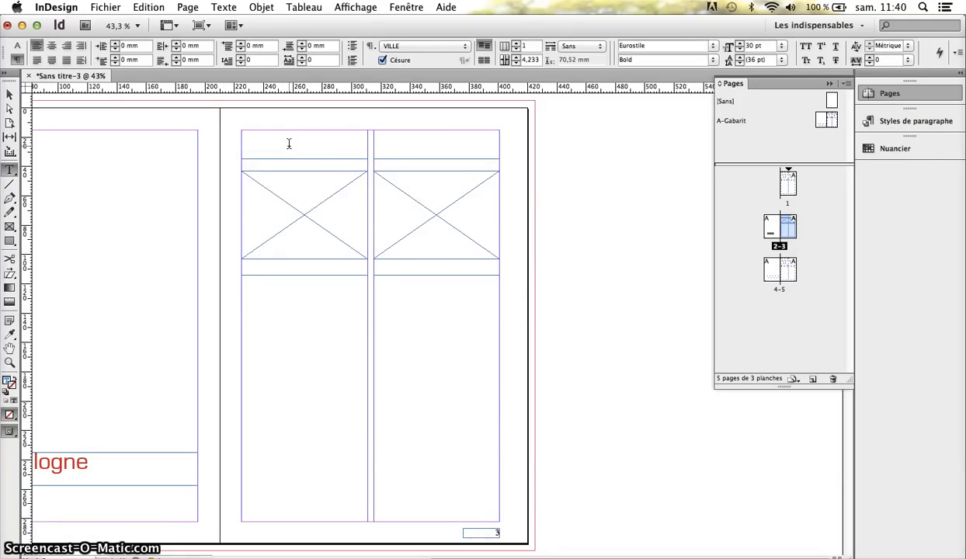
click(380, 142)
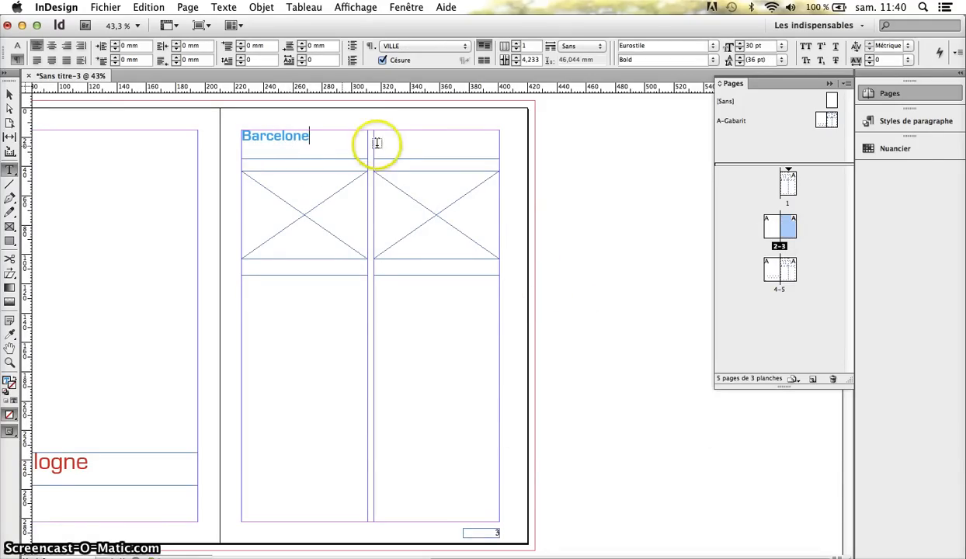
text(Cadaquès)
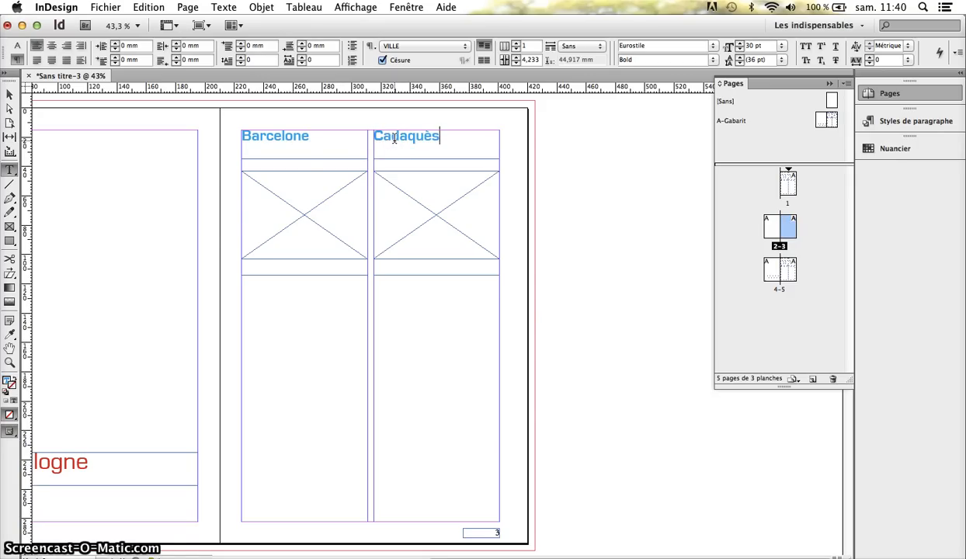
Import the esp-maison-gaudi image into the picture frame below Barcelone and make it fill the frame proportionally
click(248, 220)
click(9, 93)
click(269, 213)
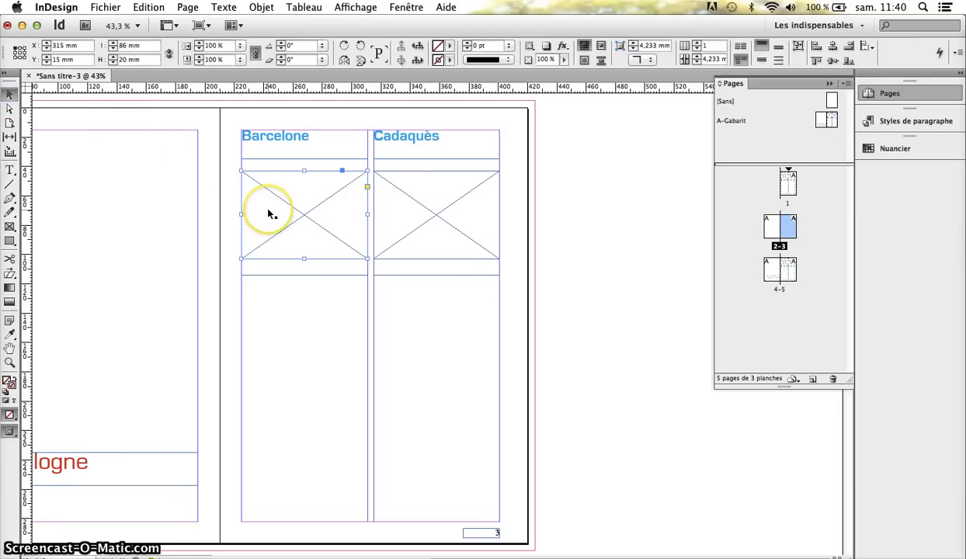
click(106, 8)
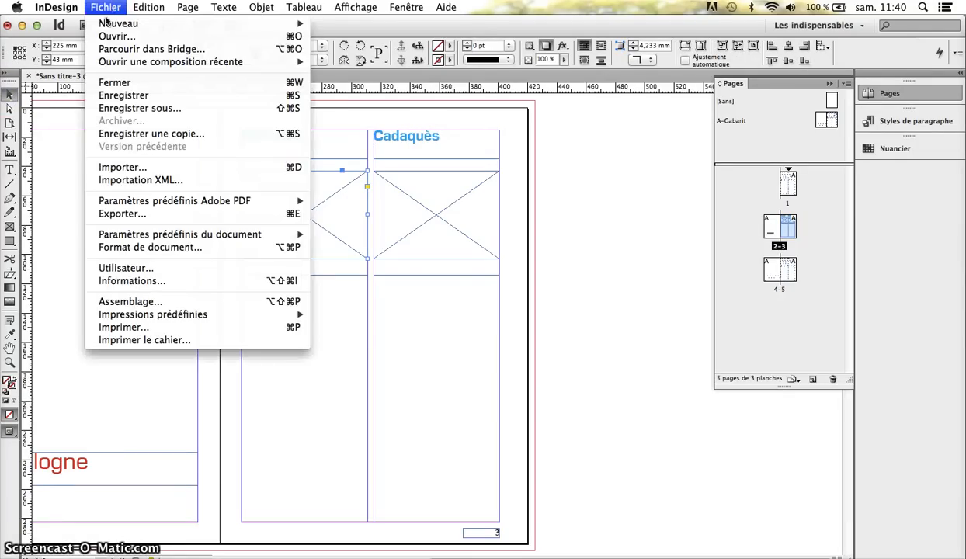
click(117, 167)
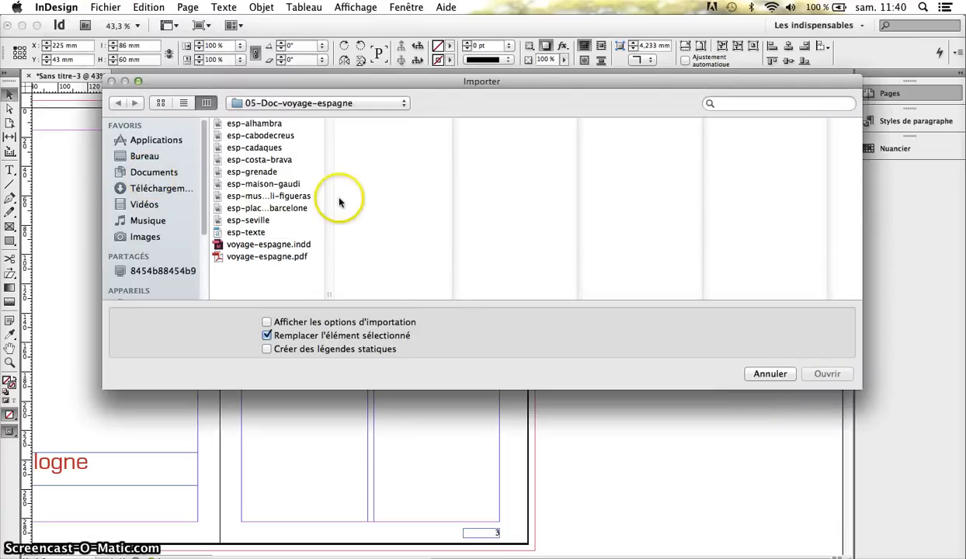
click(264, 184)
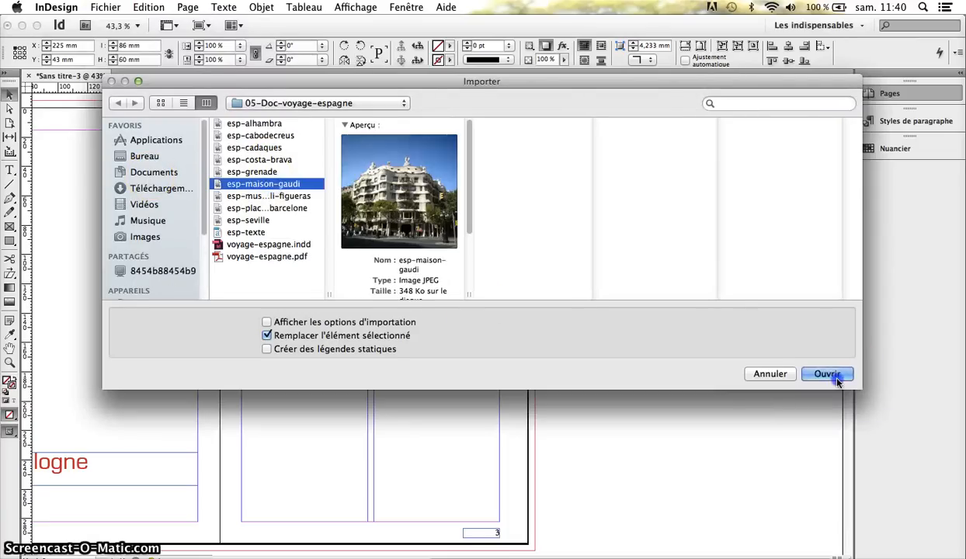
click(836, 378)
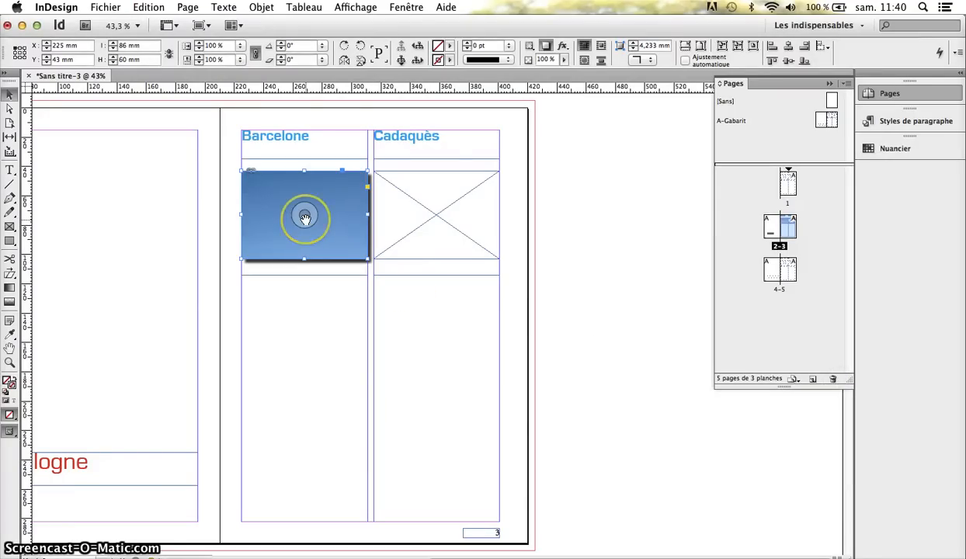
click(684, 49)
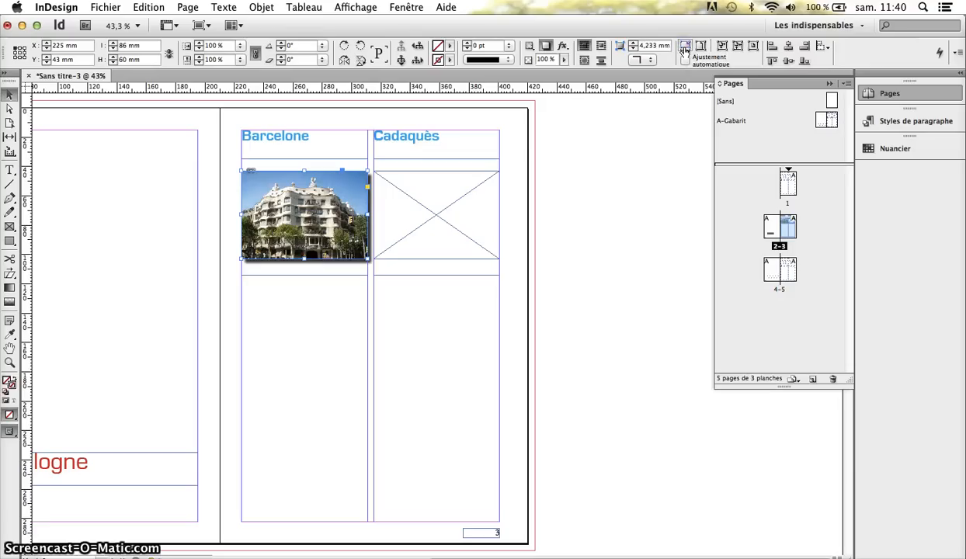
Import the esp-cadaques image into the picture frame below Cadaquès and make it fill the frame proportionally
click(476, 206)
click(106, 7)
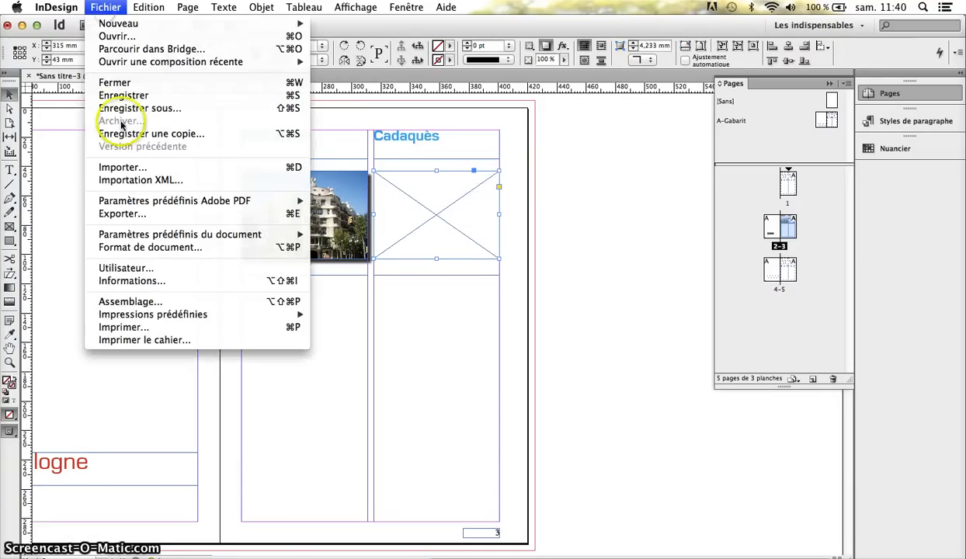
click(118, 167)
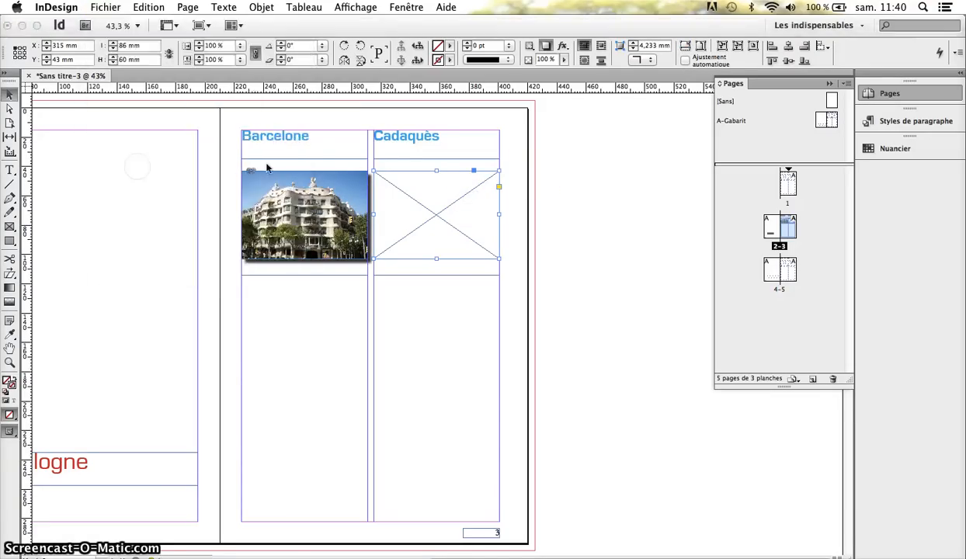
click(811, 372)
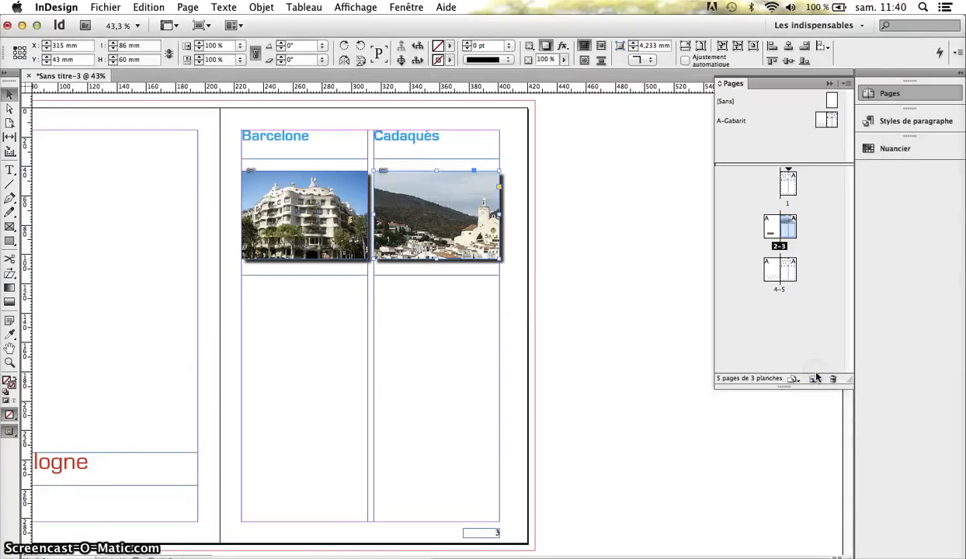
click(481, 247)
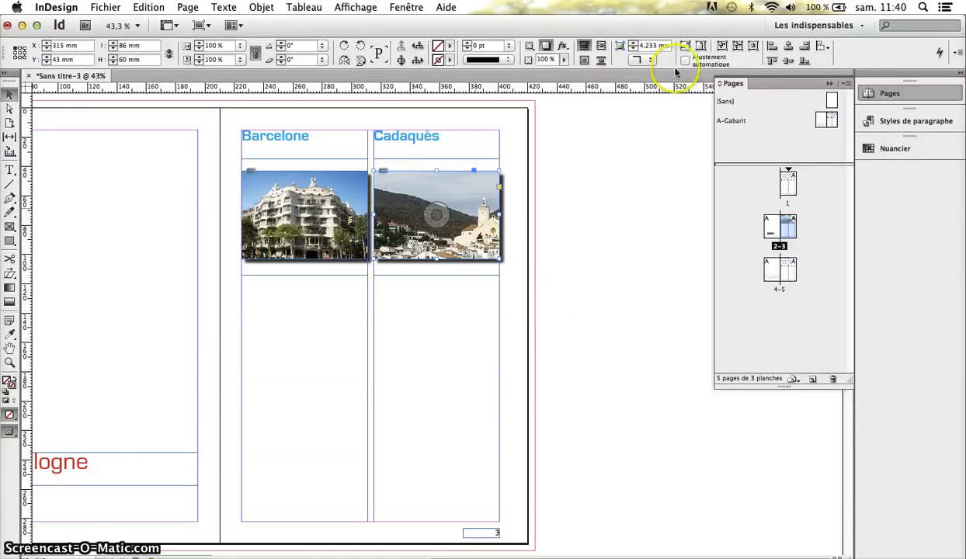
click(685, 47)
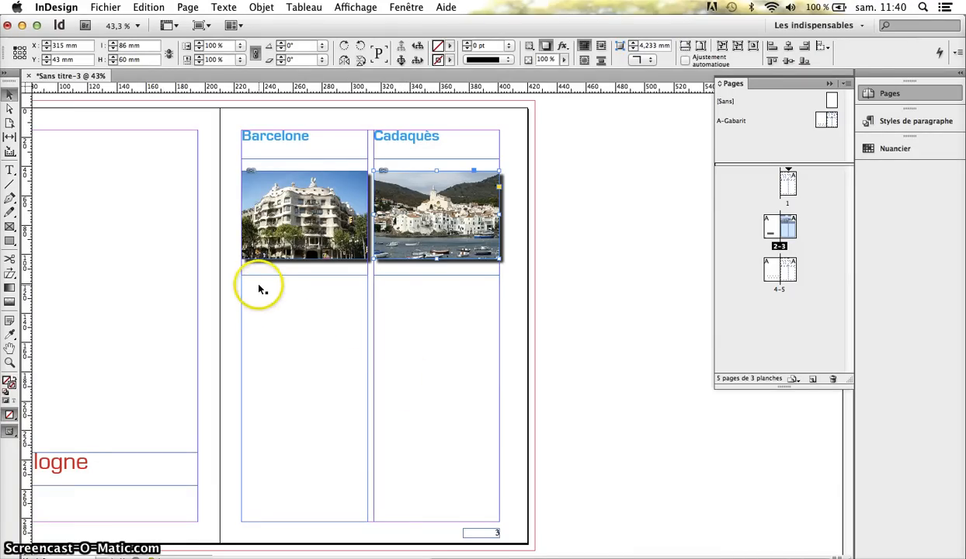
Switch to Word and copy the Barcelone text, from Présentation to the end of Sorties, in esp-texte.docx
click(10, 170)
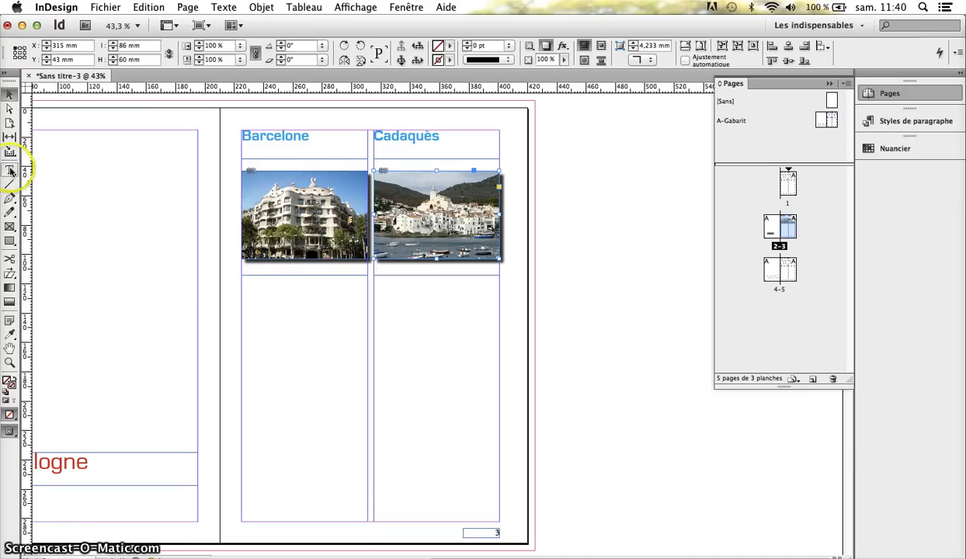
click(253, 284)
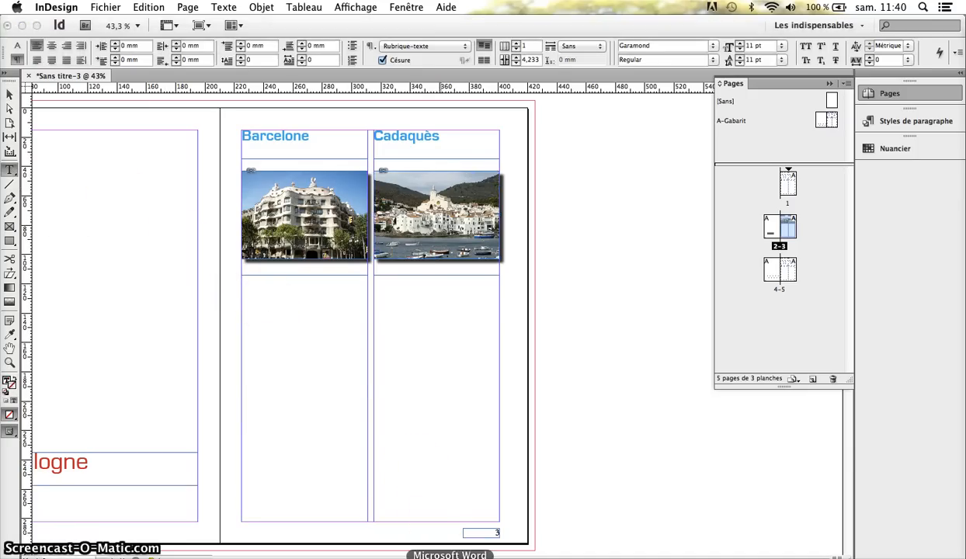
click(447, 551)
drag(161, 207, 340, 476)
key(super+c)
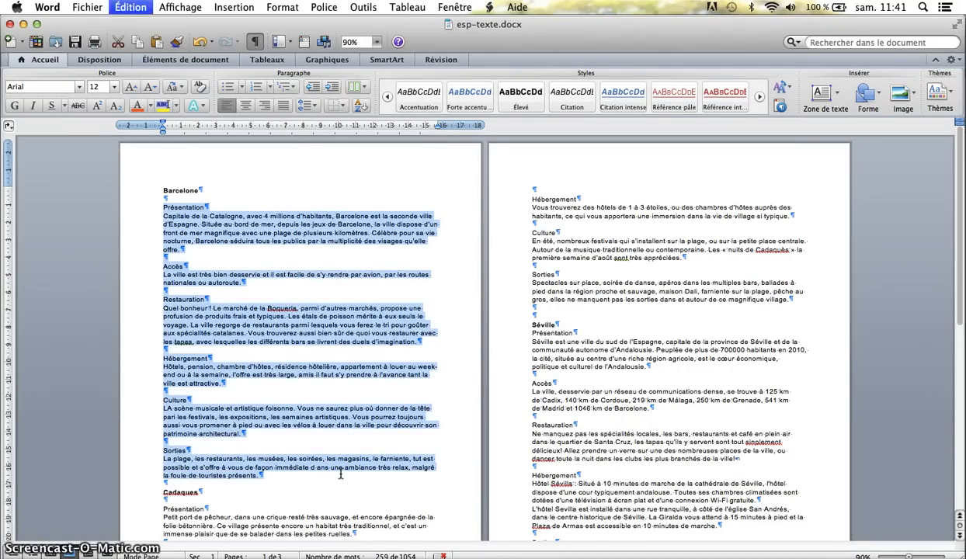
Switch back to InDesign and paste the copied text into the text frame below the Barcelone photo
key(super+Tab)
click(289, 289)
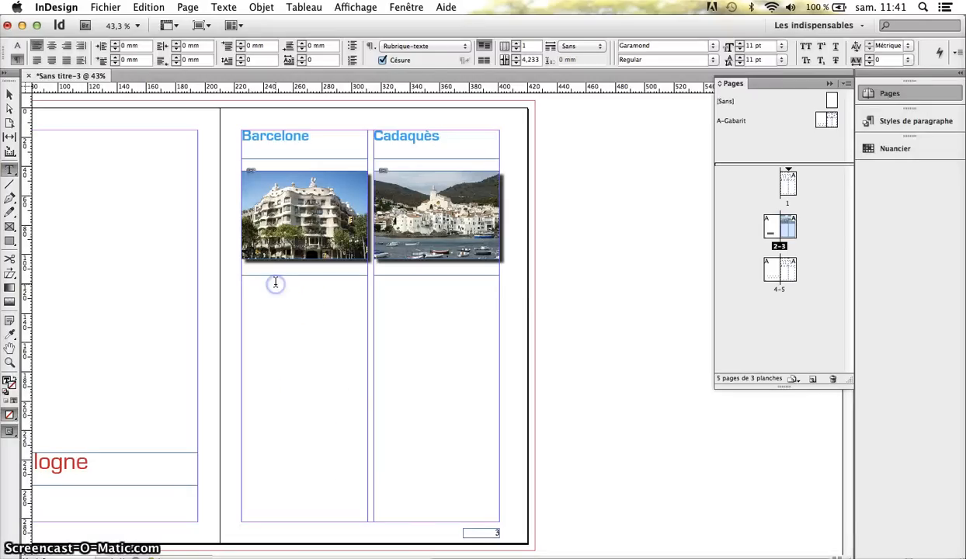
key(super+v)
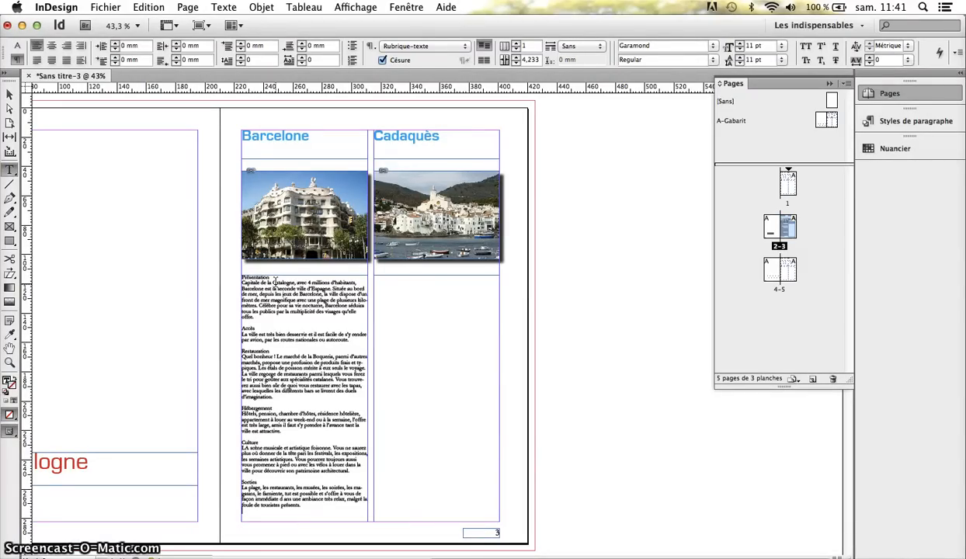
Apply the Rubrique-titre paragraph style to the Accès, Restauration and Hébergement headings in the Barcelone text
click(934, 121)
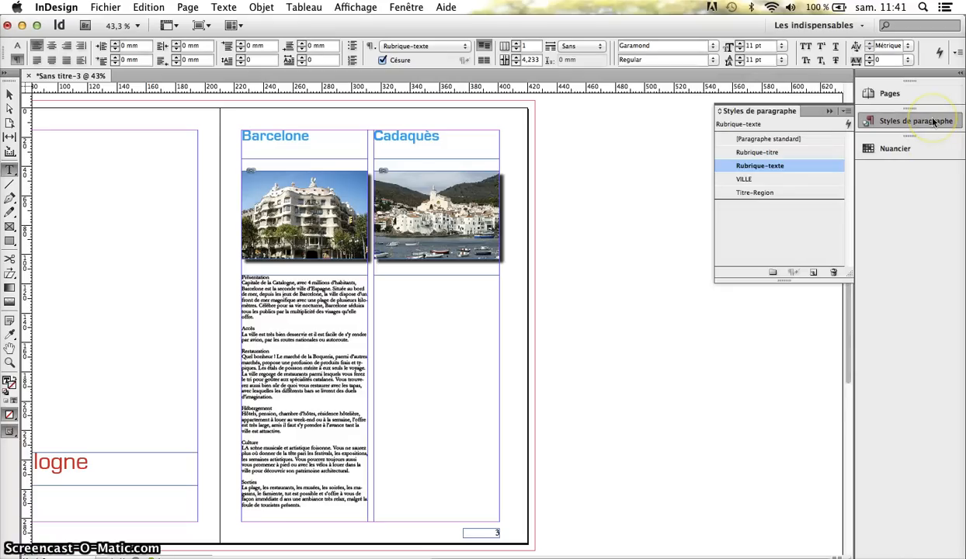
click(288, 298)
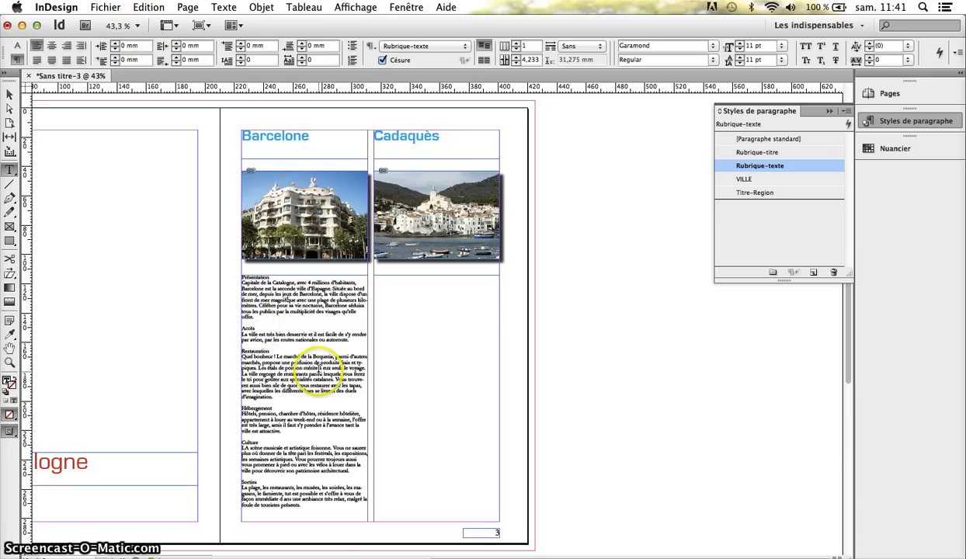
click(245, 327)
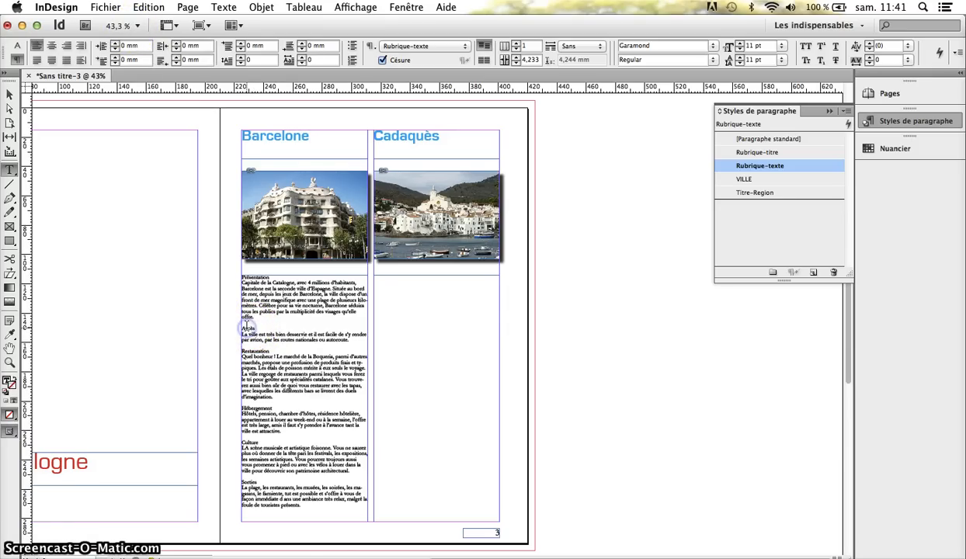
click(765, 153)
click(250, 350)
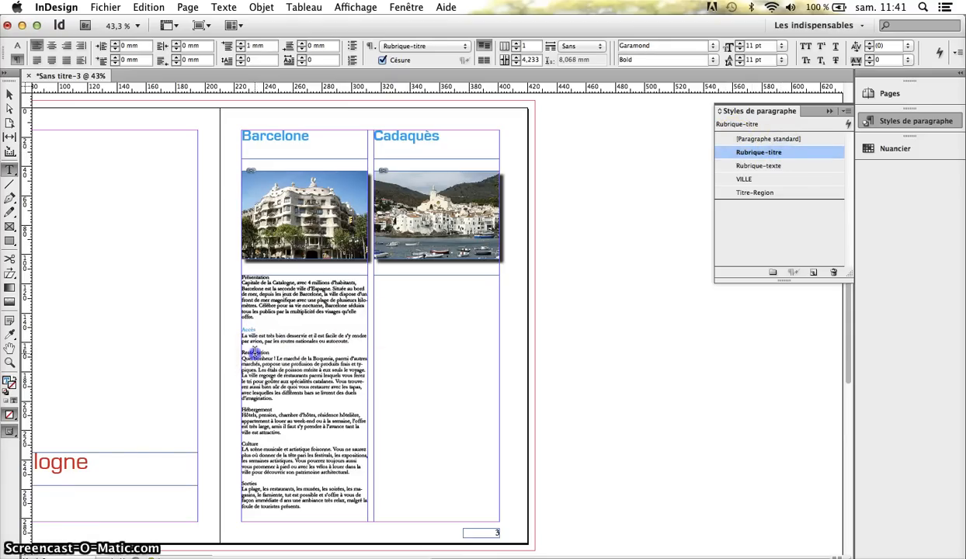
click(758, 166)
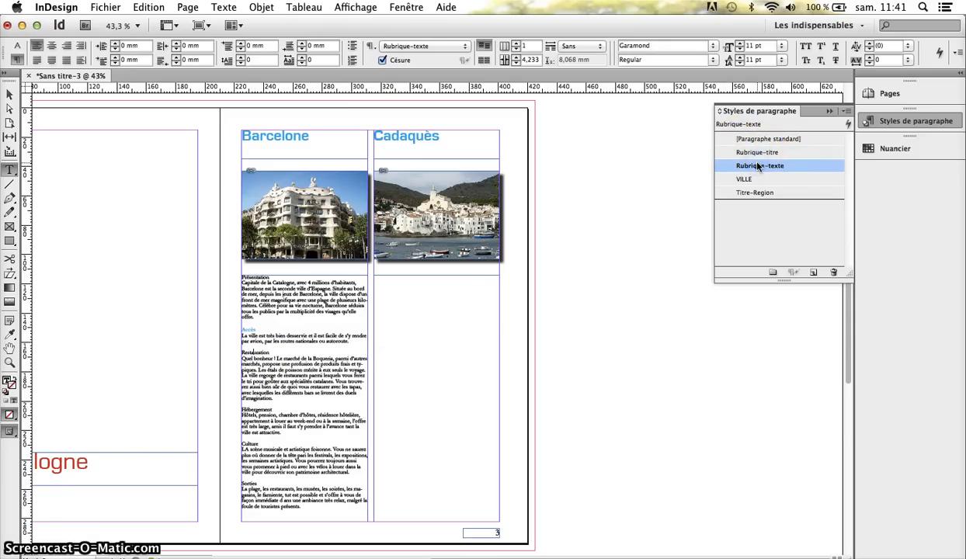
click(757, 152)
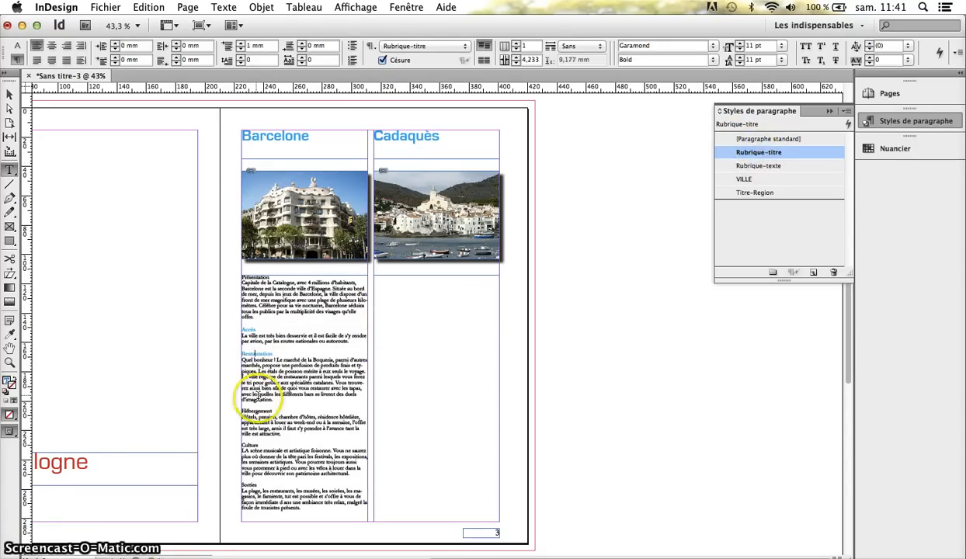
click(260, 410)
click(744, 152)
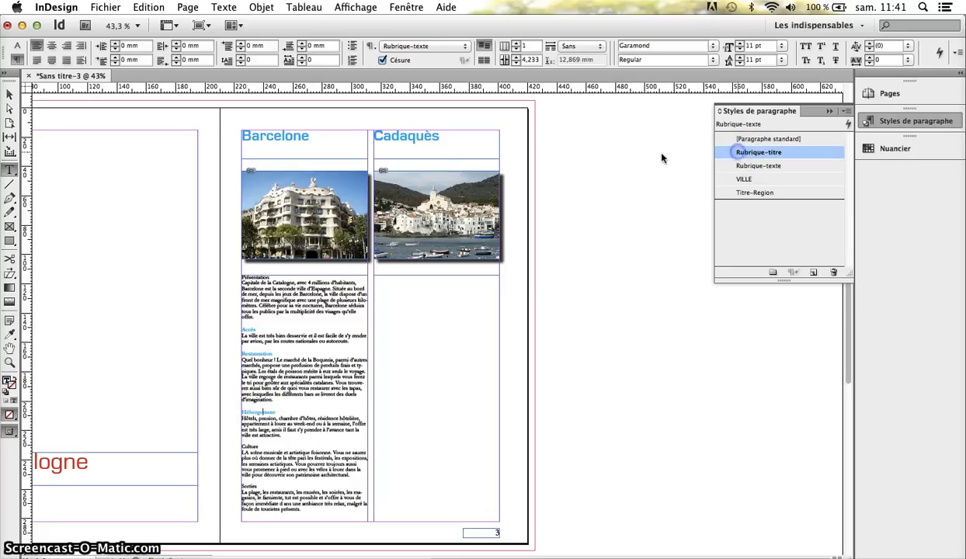
Apply the Rubrique-titre paragraph style to the Présentation, Culture and Sorties headings in the Barcelone text
click(263, 278)
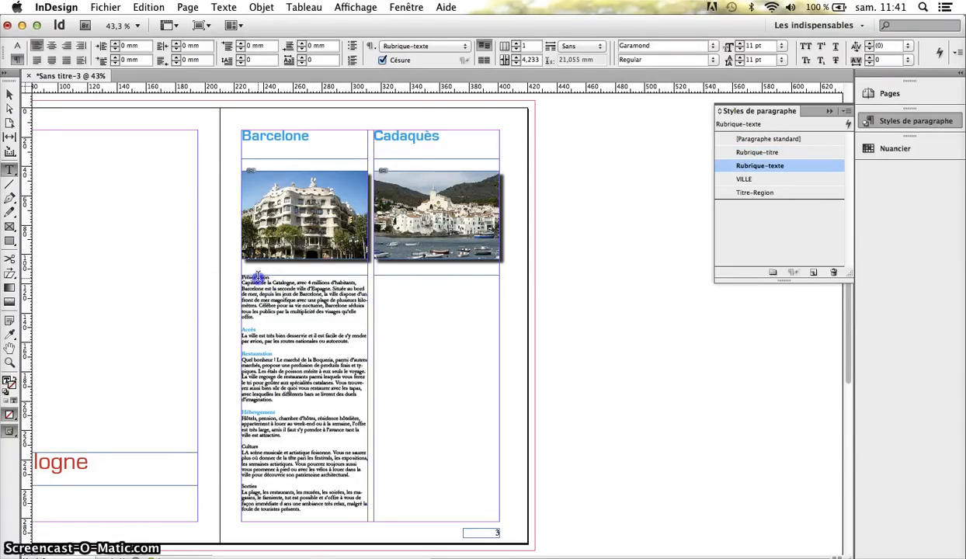
click(754, 153)
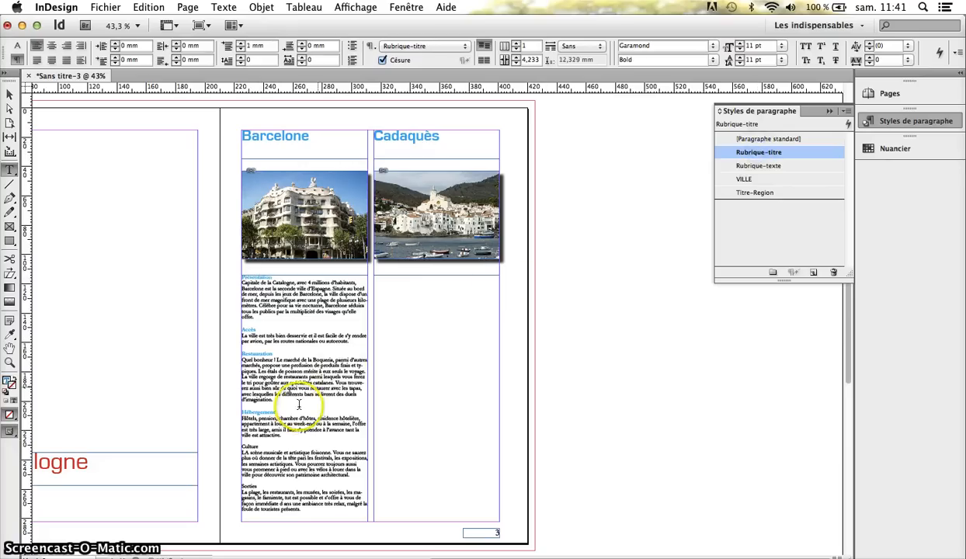
click(249, 447)
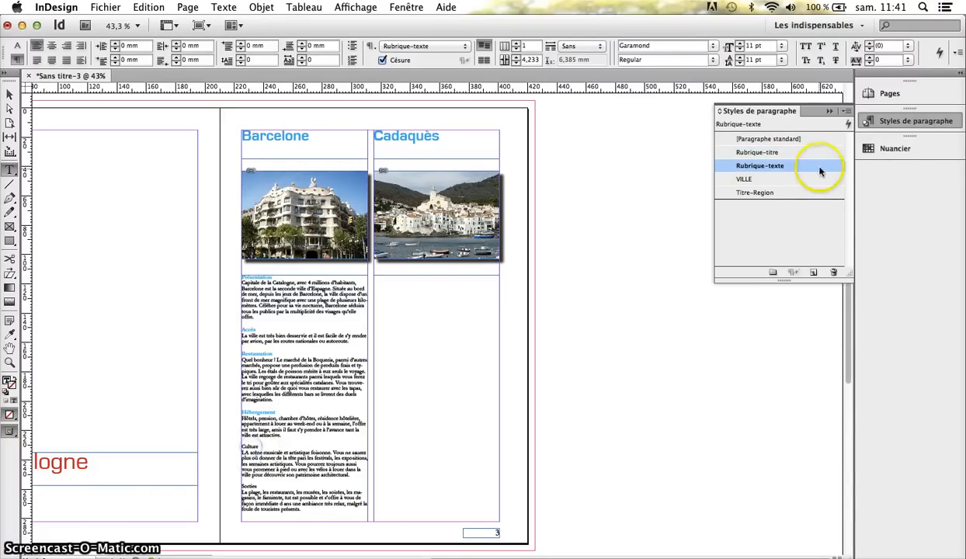
click(757, 153)
click(250, 487)
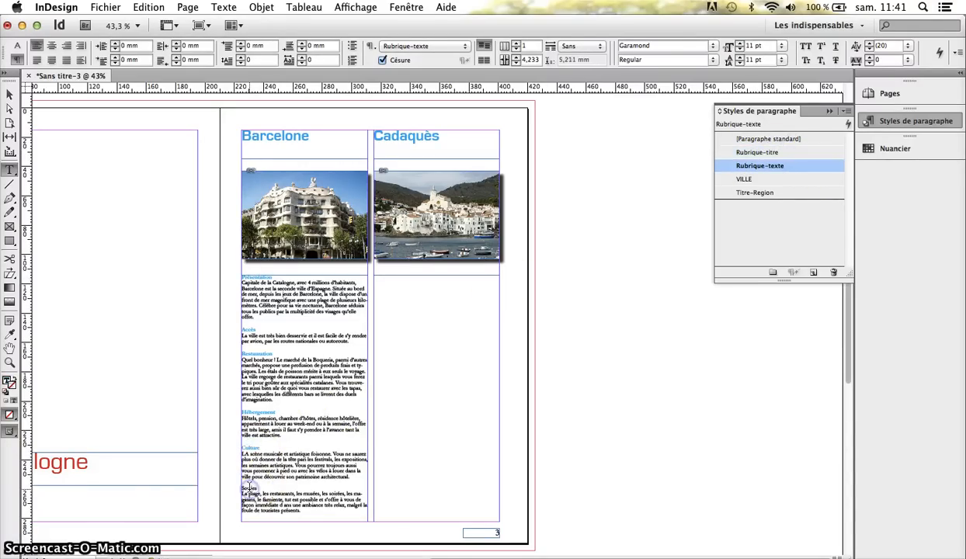
click(758, 152)
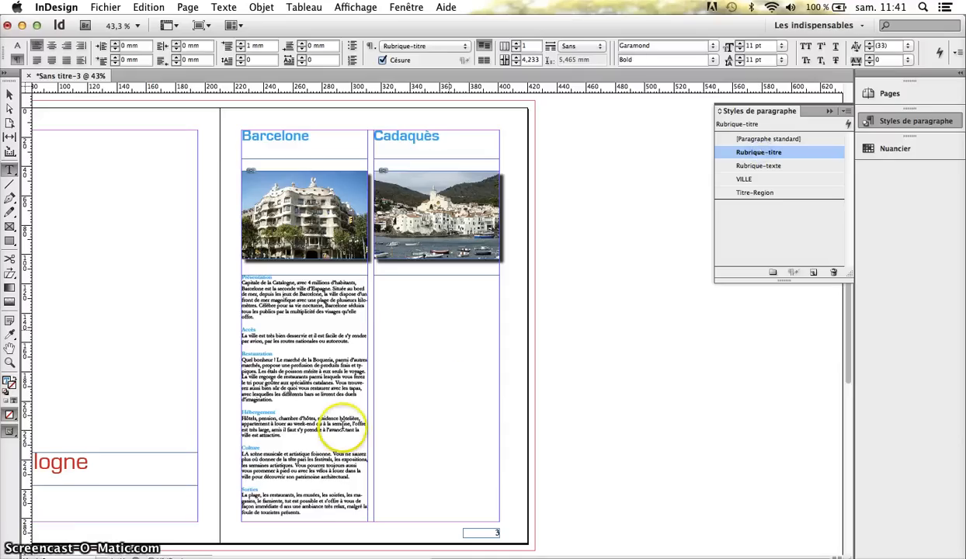
Delete the empty lines above the Accès, Restauration, Hébergement, Culture and Sorties headings in the Barcelone text
click(257, 324)
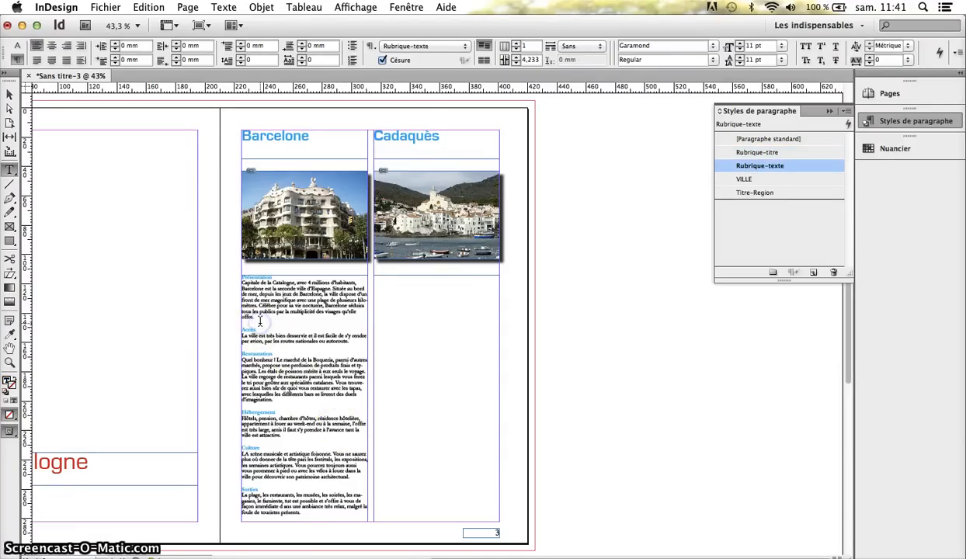
key(BackSpace)
click(253, 340)
key(BackSpace)
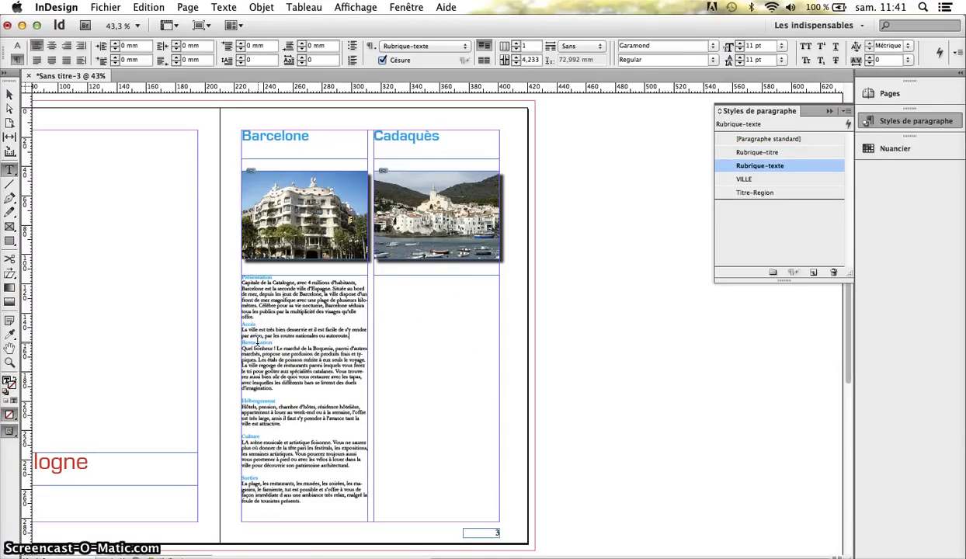
click(254, 395)
key(BackSpace)
click(247, 426)
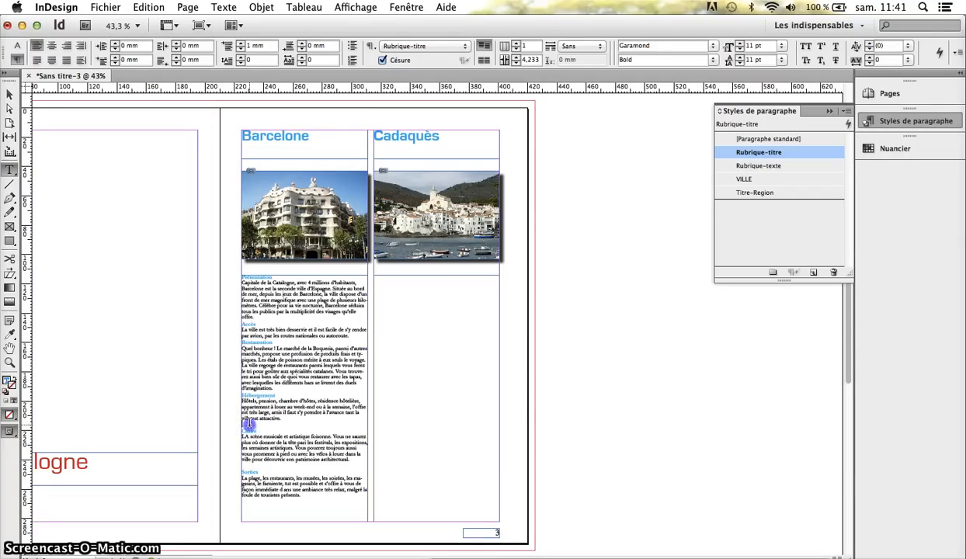
key(BackSpace)
click(252, 464)
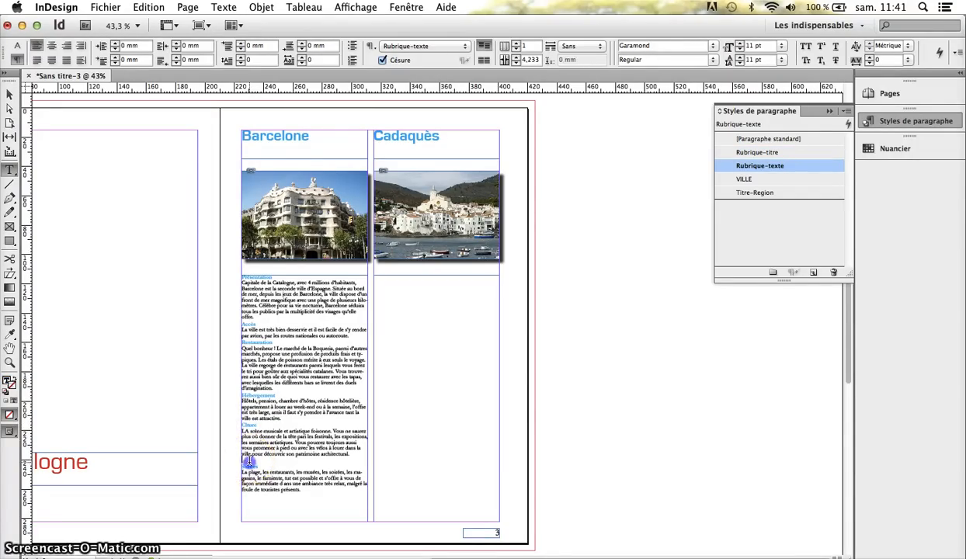
key(BackSpace)
click(372, 440)
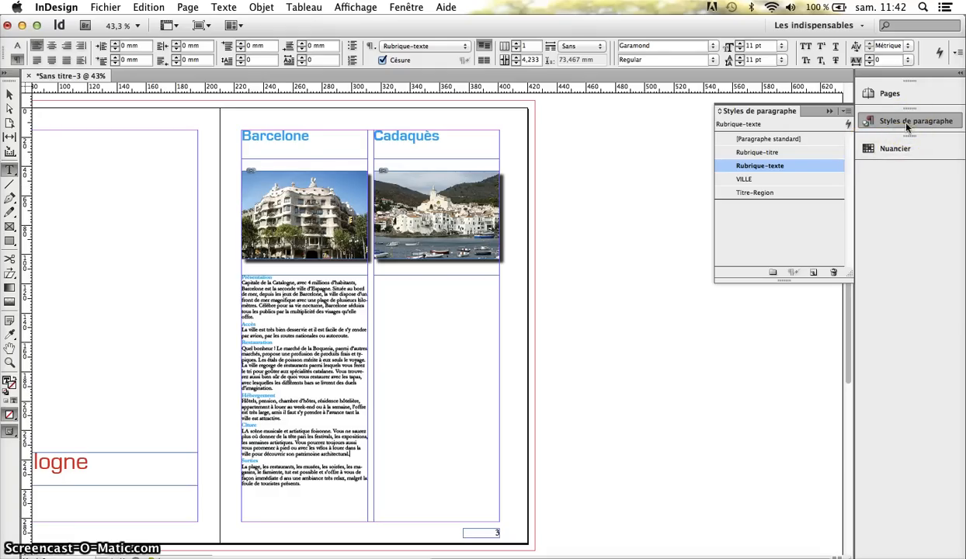
Release all master page items on page 4 and enter ANDALOUSIE in its region title frame
click(889, 93)
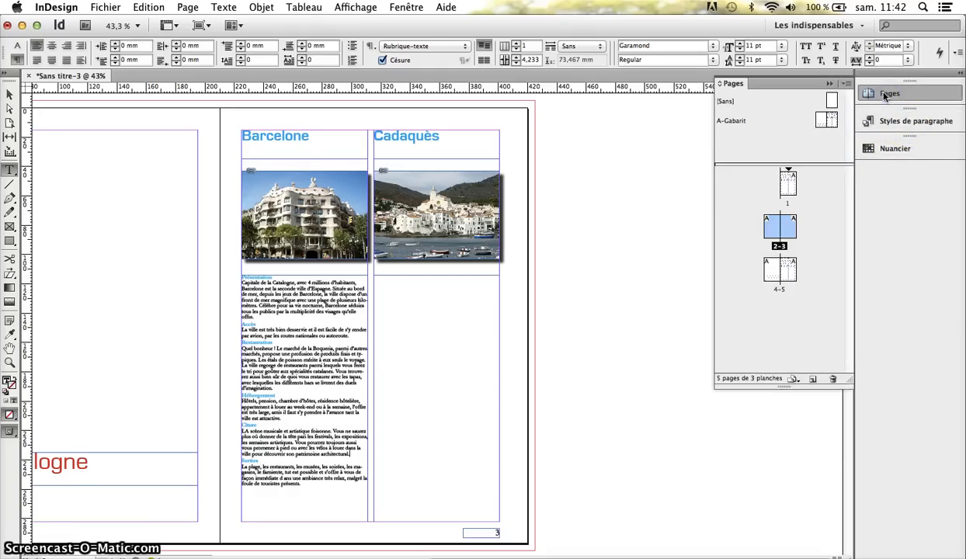
double_click(774, 272)
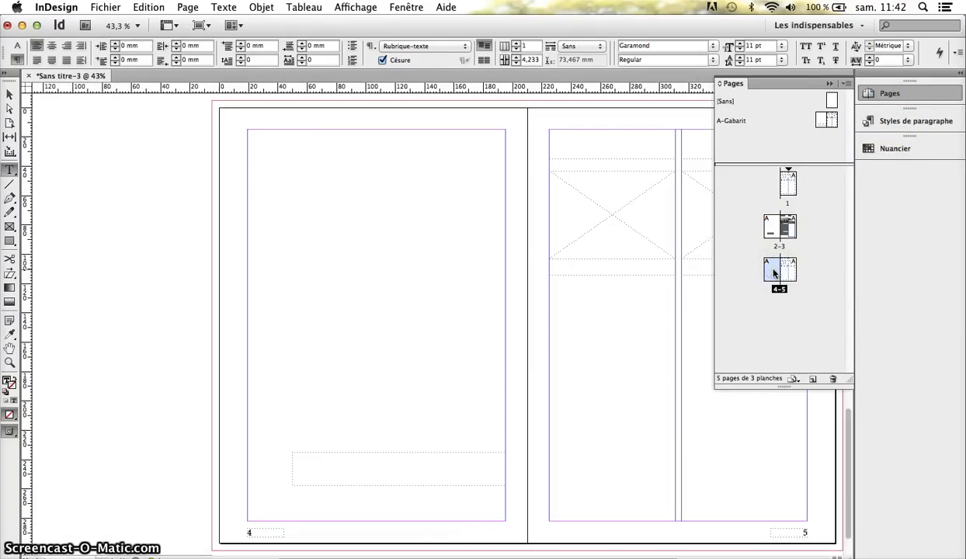
right_click(773, 271)
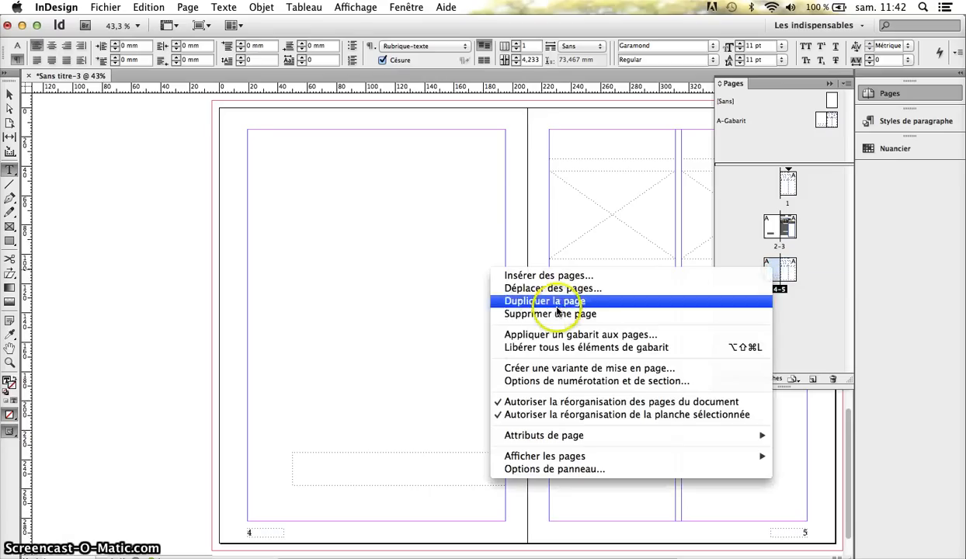
click(534, 348)
click(357, 464)
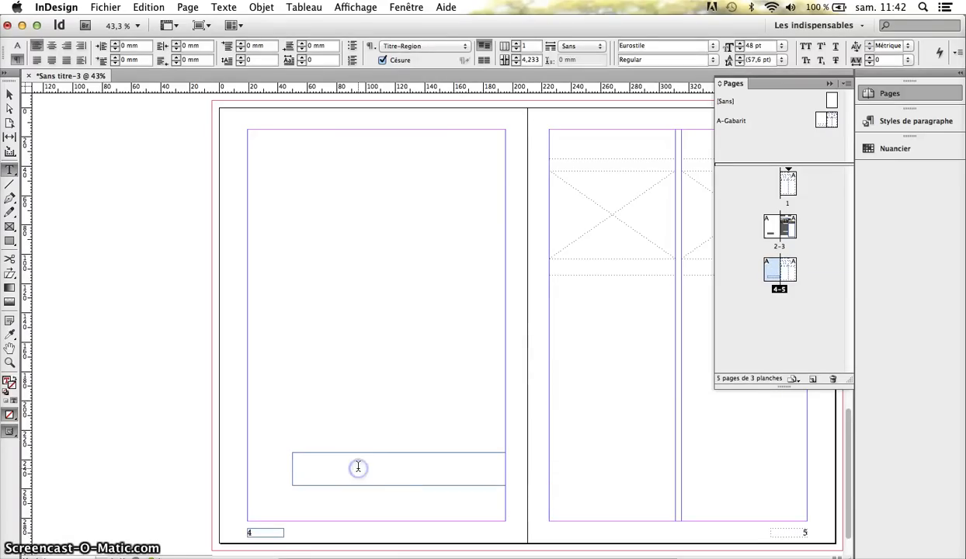
text(ANDALOUSIE)
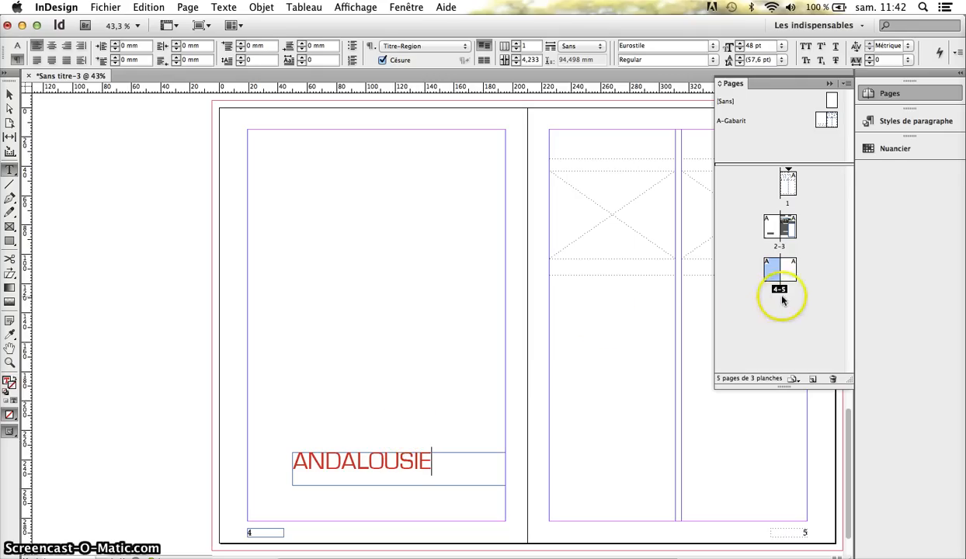
Go to page 5 and release all of its master page items
double_click(791, 268)
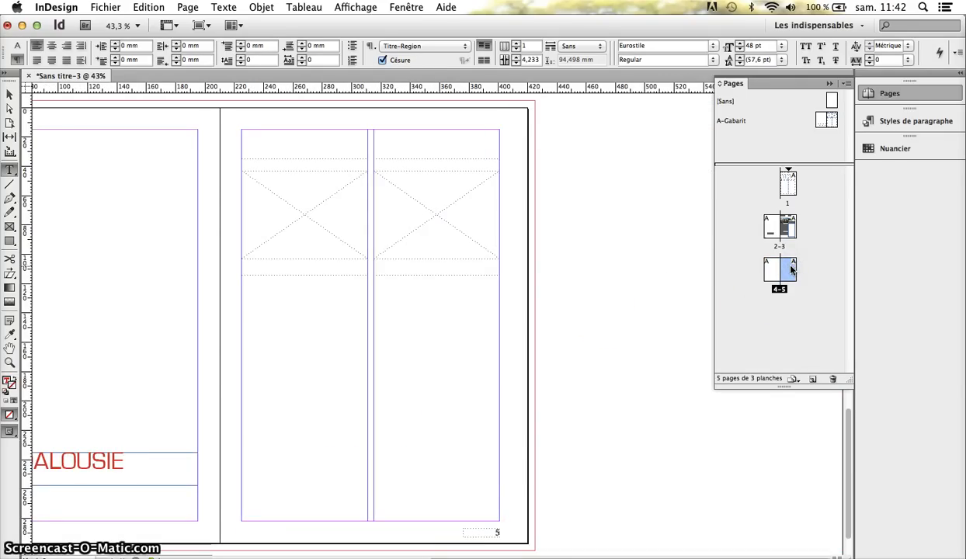
right_click(791, 268)
click(780, 267)
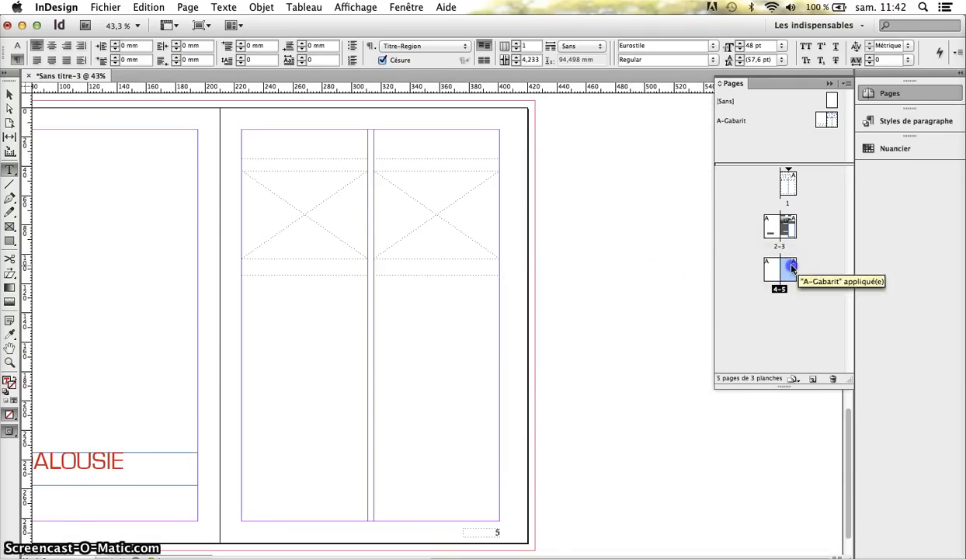
right_click(791, 268)
click(577, 339)
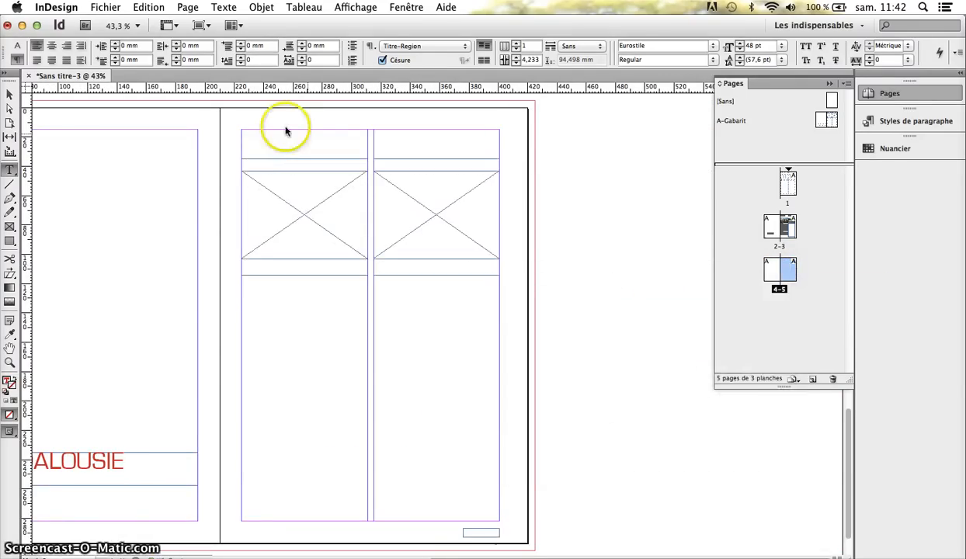
Enter the city titles Séville and Grenade in the two title frames above the picture frames on page 5
click(267, 137)
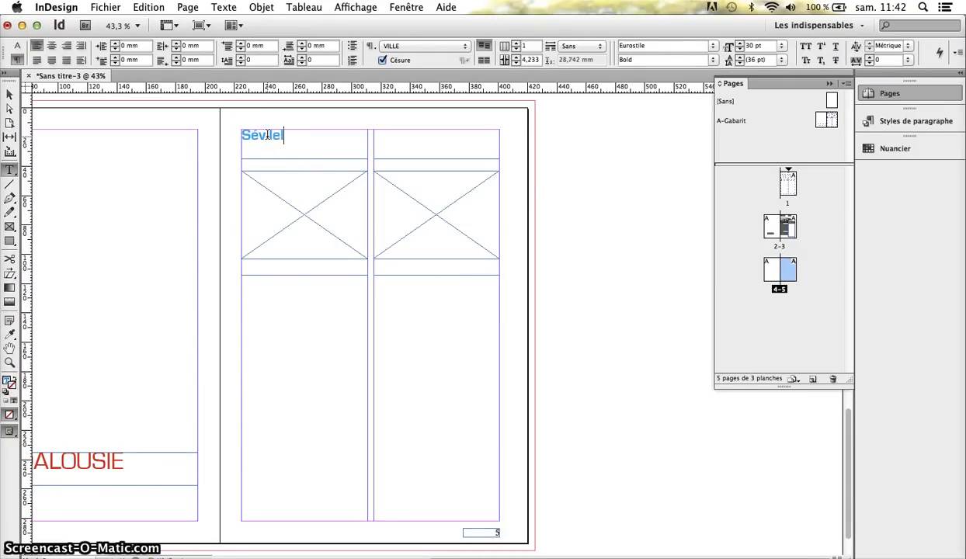
click(345, 139)
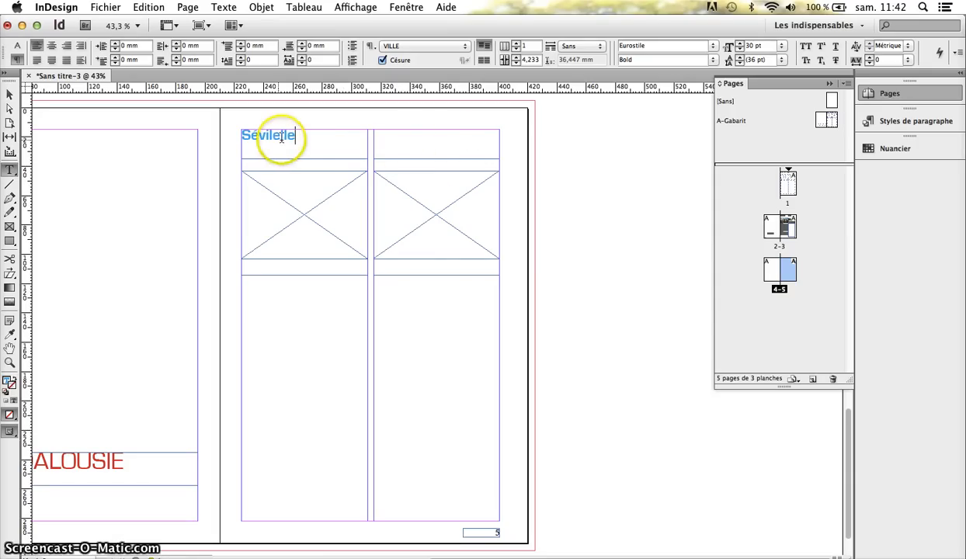
click(305, 139)
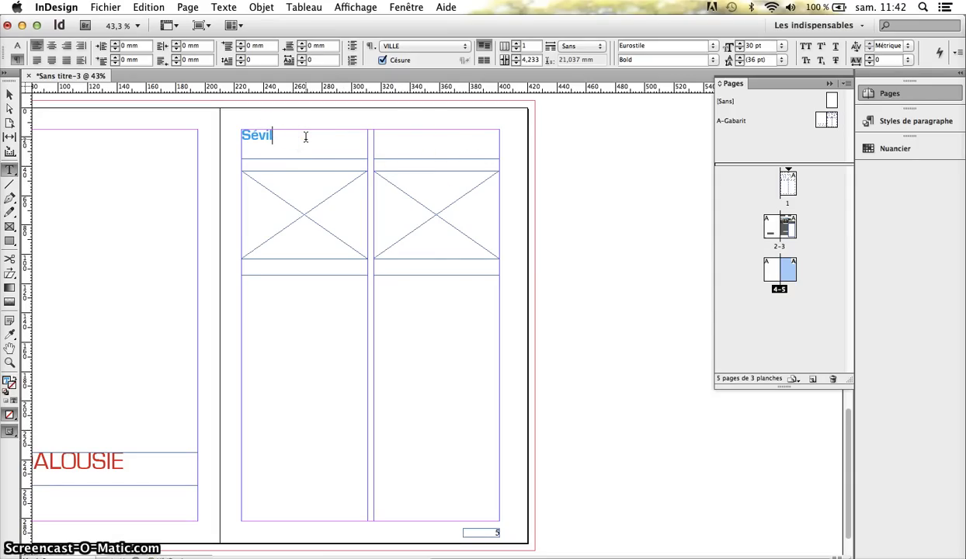
text(e)
click(411, 138)
text(Grenad)
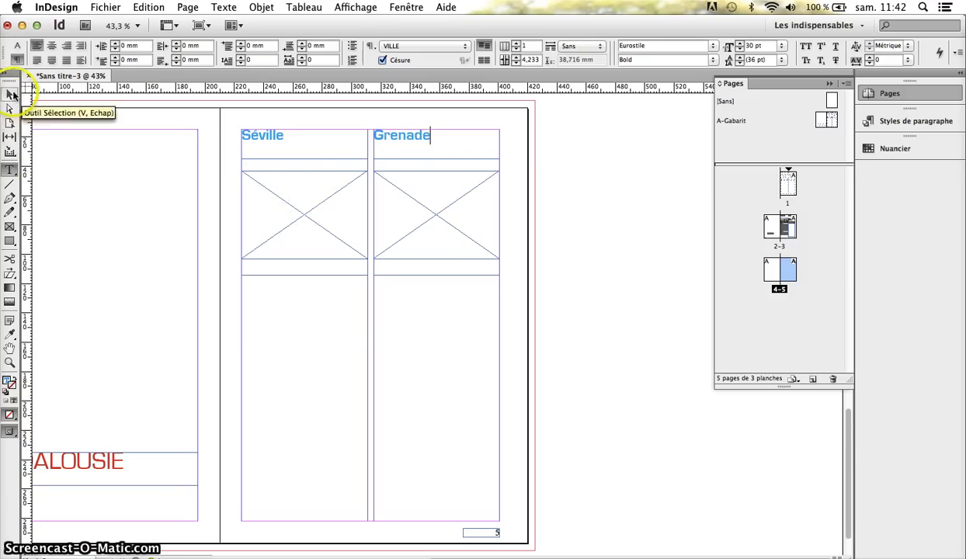
Import the esp-seville image into the picture frame below Séville and make it fill the frame proportionally
click(11, 94)
click(311, 219)
click(123, 9)
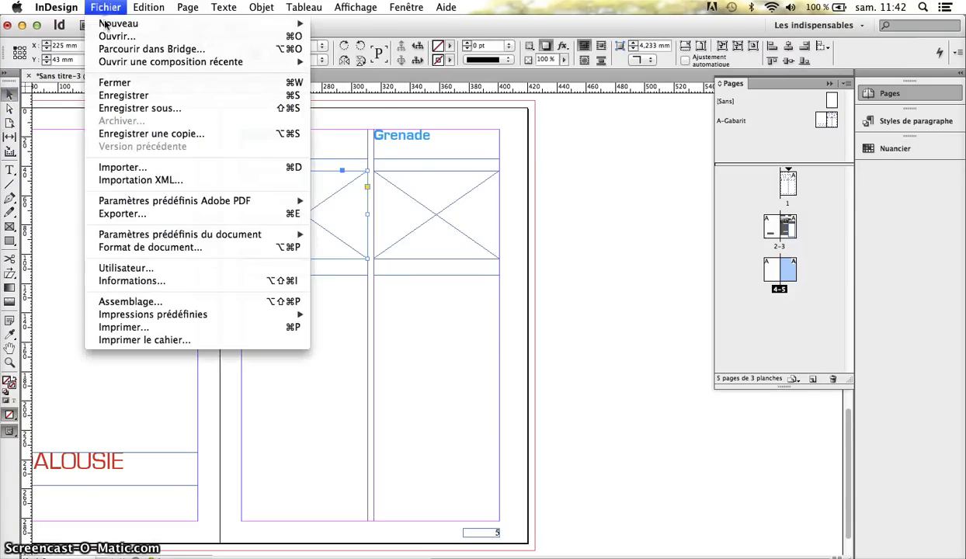
click(113, 163)
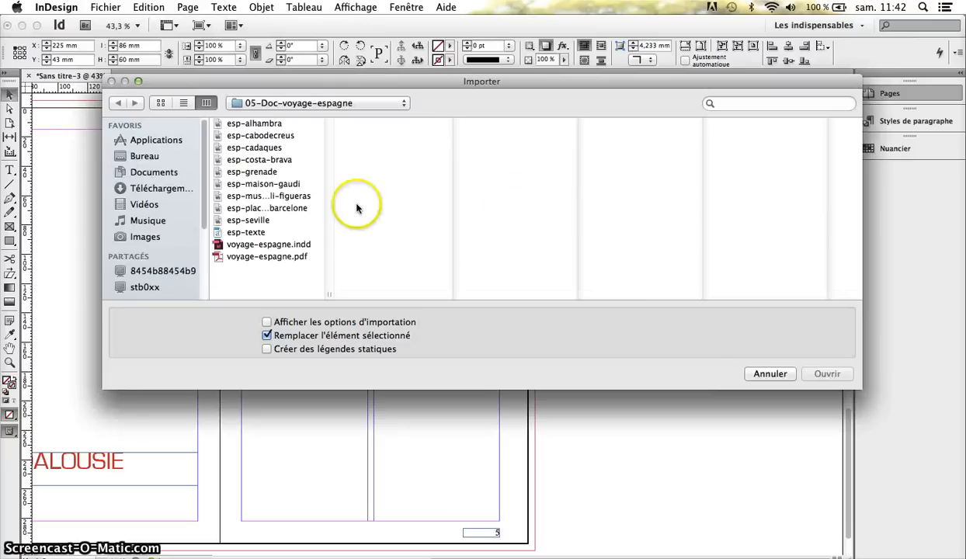
click(264, 124)
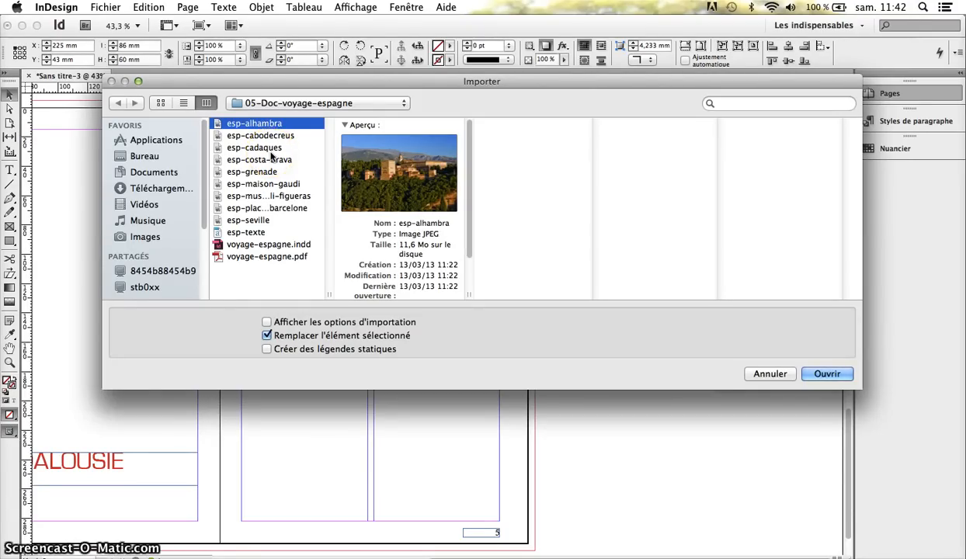
click(250, 221)
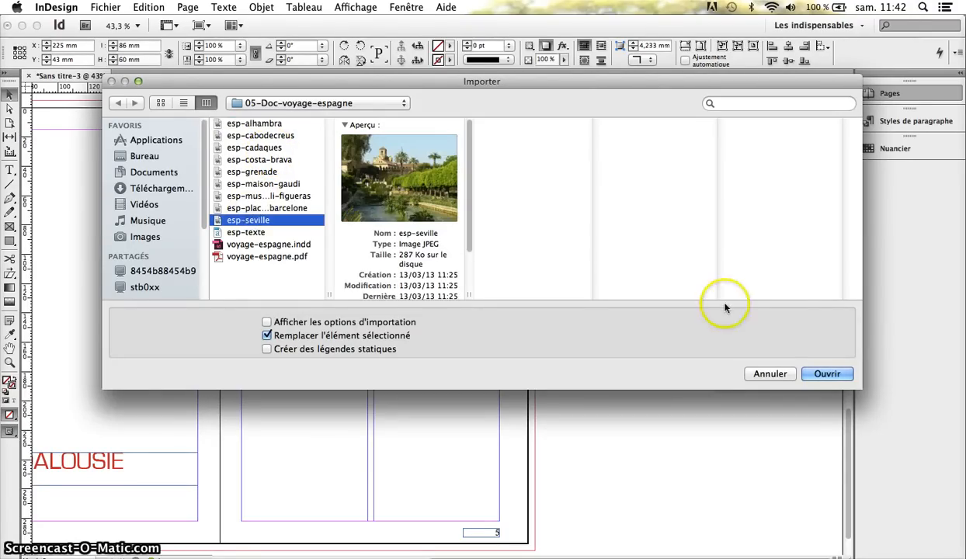
click(811, 368)
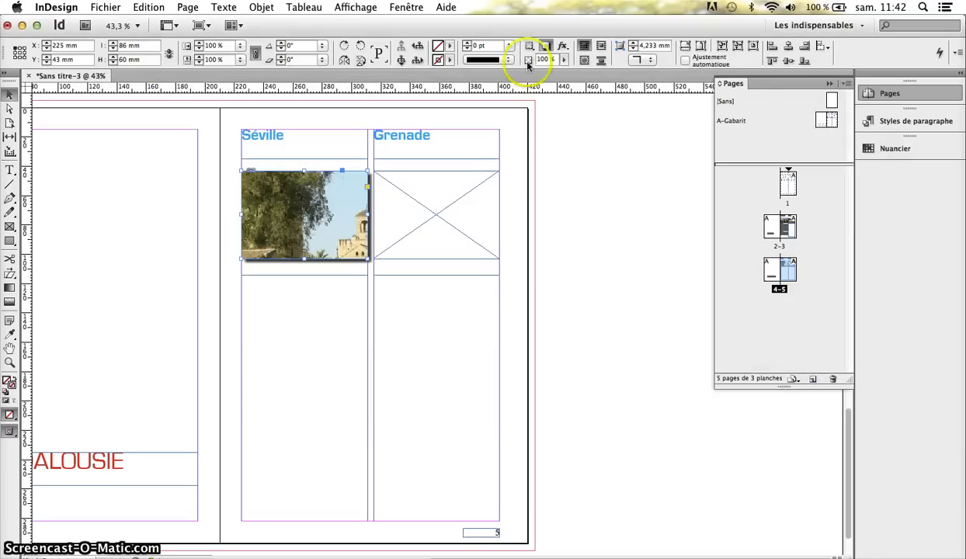
click(684, 53)
click(683, 46)
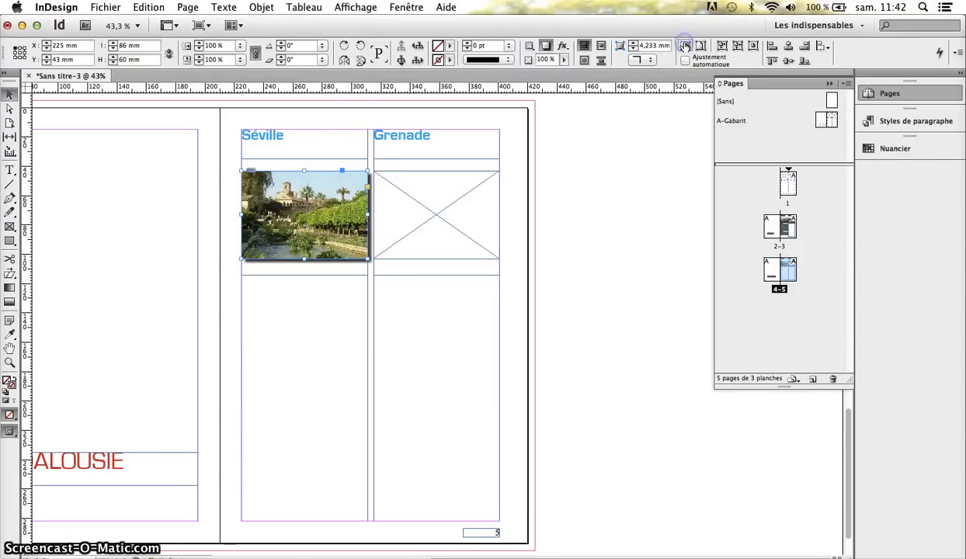
Copy the Séville section, from Présentation through Sorties, from esp-texte.docx in Word into the InDesign text frame below the Séville picture
click(273, 333)
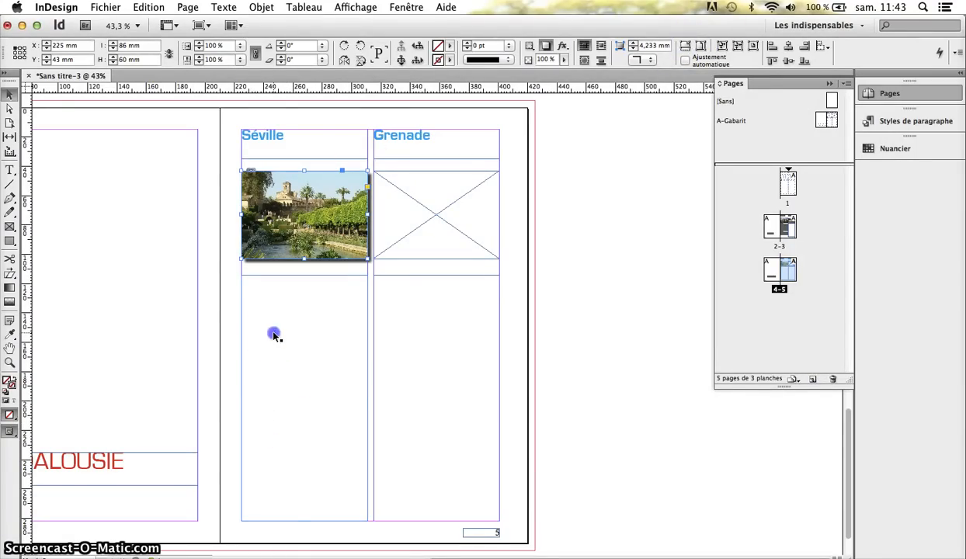
double_click(259, 283)
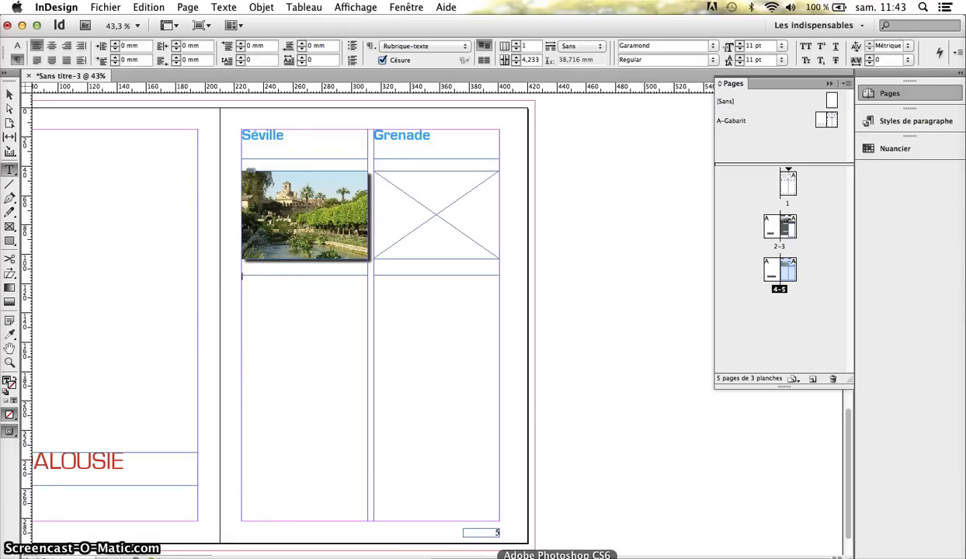
click(450, 555)
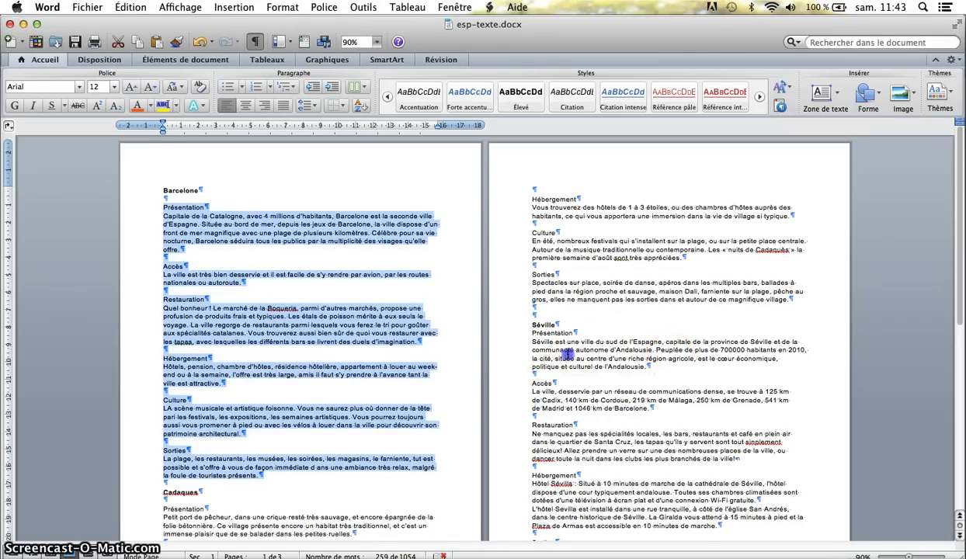
drag(533, 332, 773, 453)
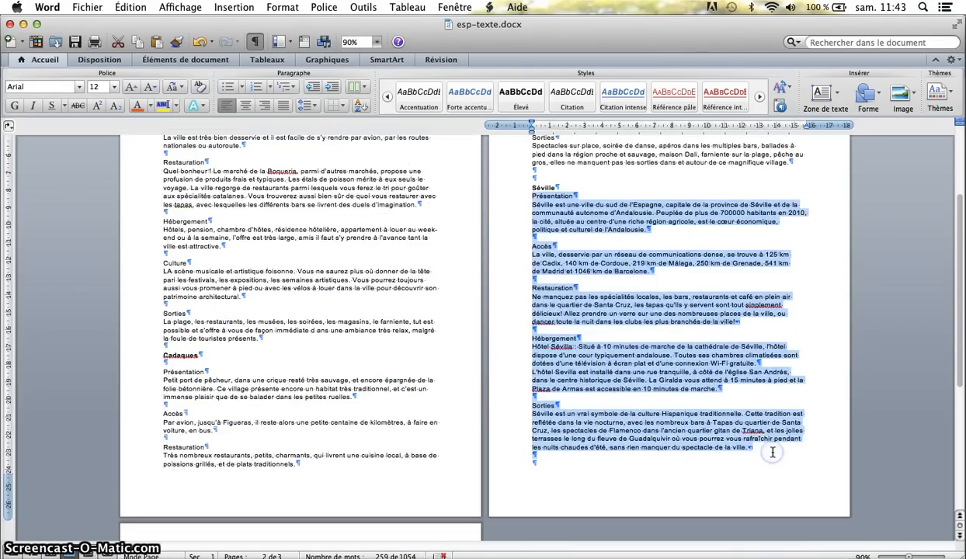
key(super+Tab)
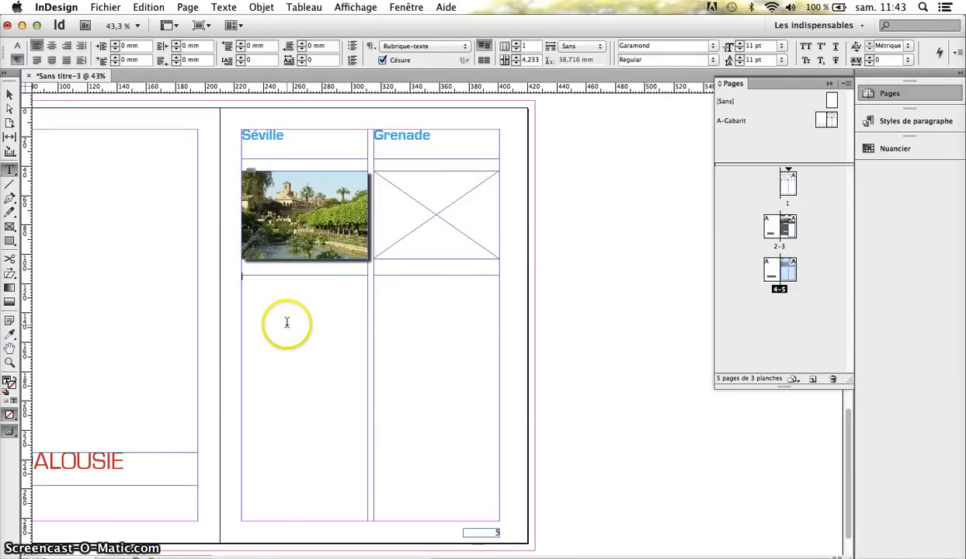
click(286, 317)
key(super+v)
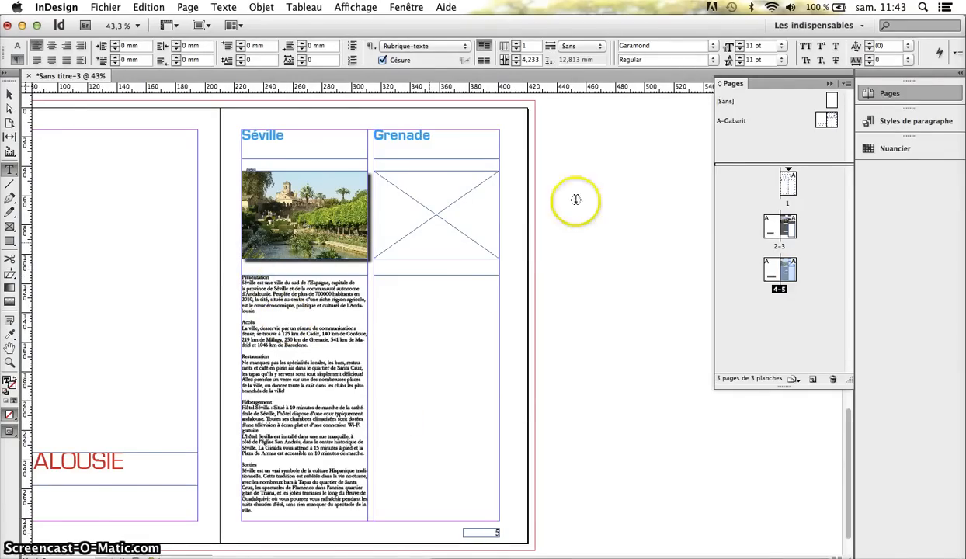
Apply the Rubrique-titre paragraph style to the Présentation and Accès headings in the Séville text
click(920, 121)
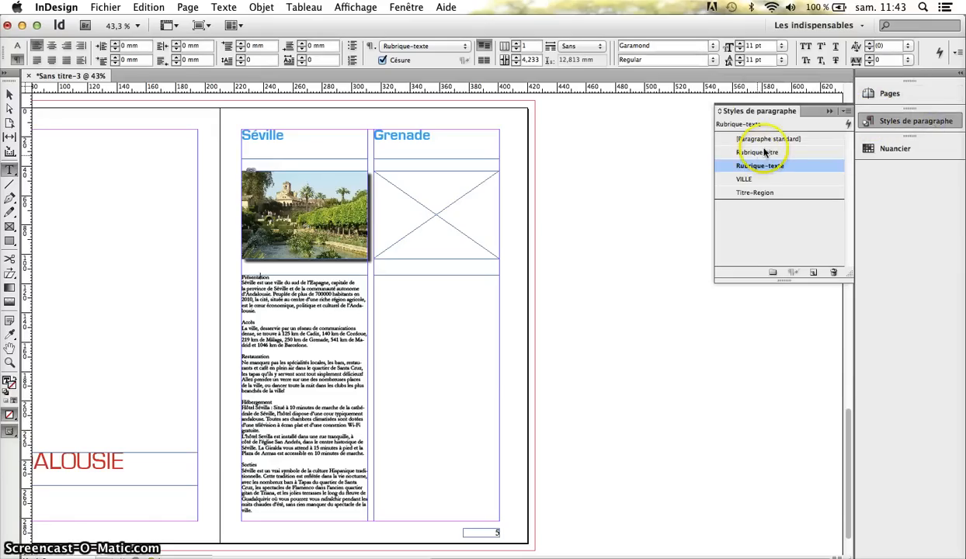
click(764, 153)
click(248, 320)
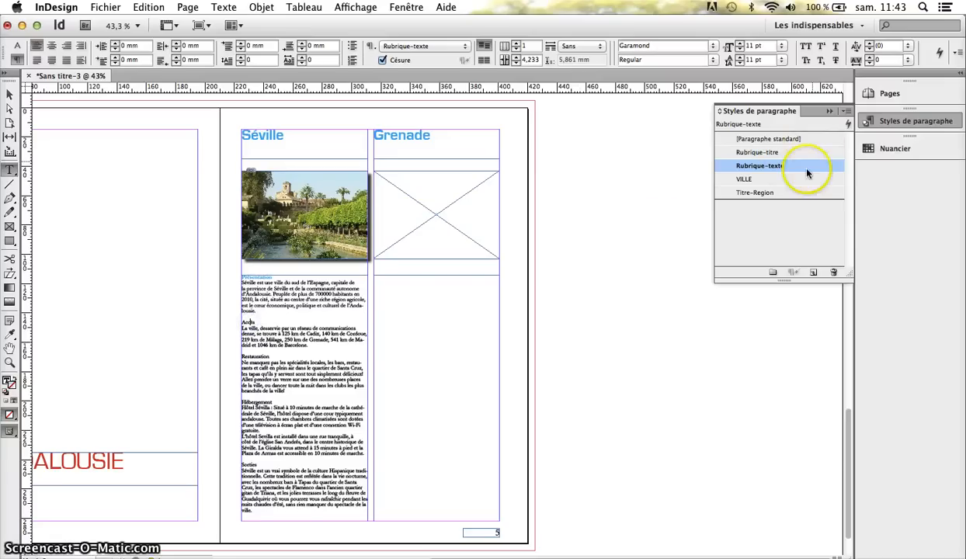
click(795, 156)
click(415, 430)
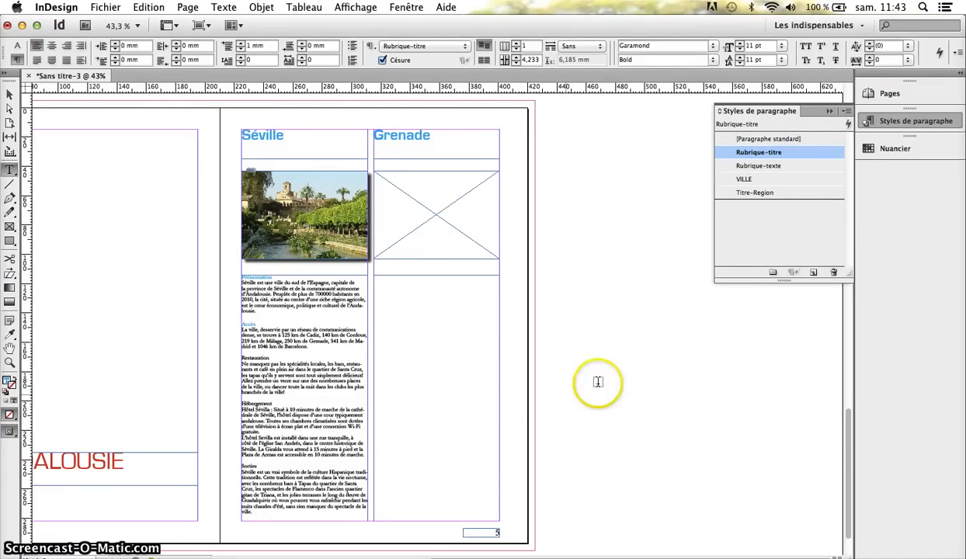
Apply the [Sans] master to page 1 in place of A-Gabarit
click(923, 93)
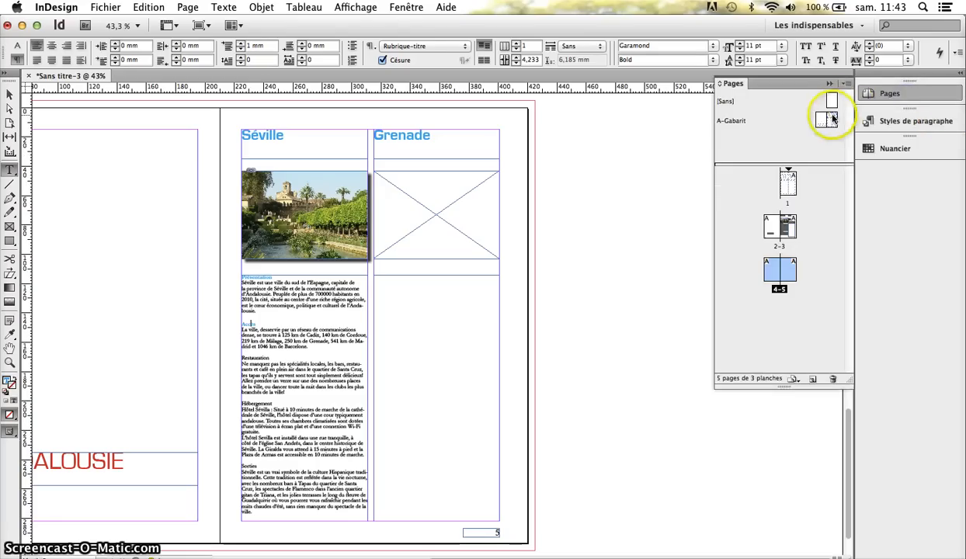
double_click(830, 118)
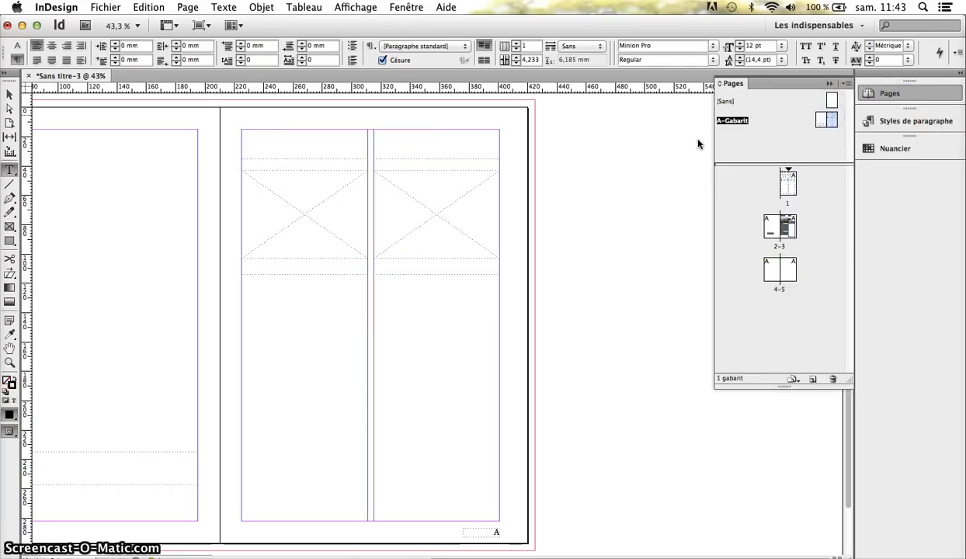
click(823, 121)
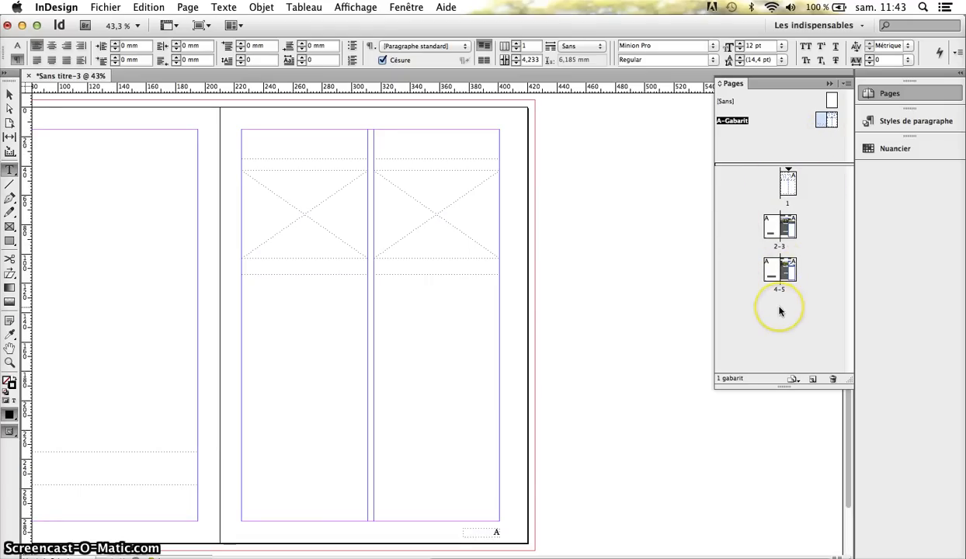
click(791, 179)
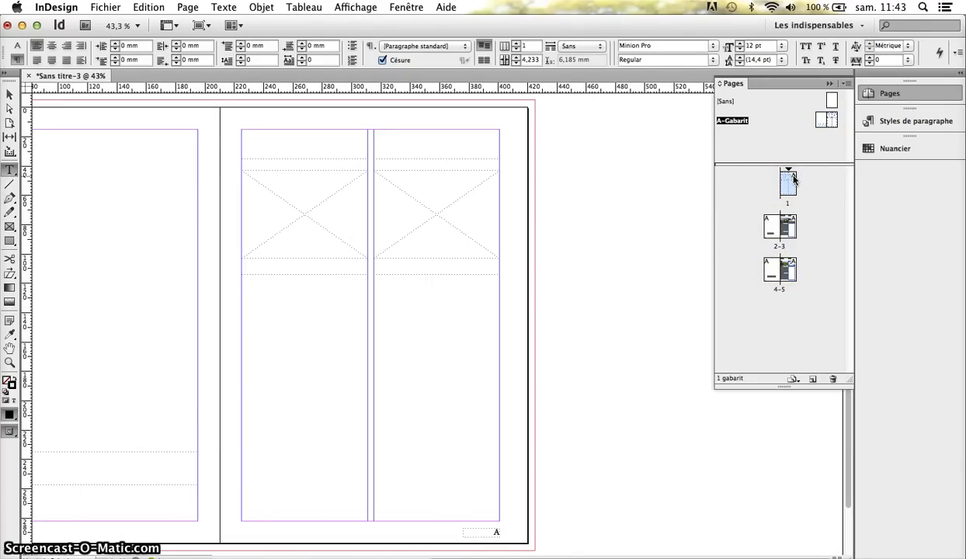
click(831, 101)
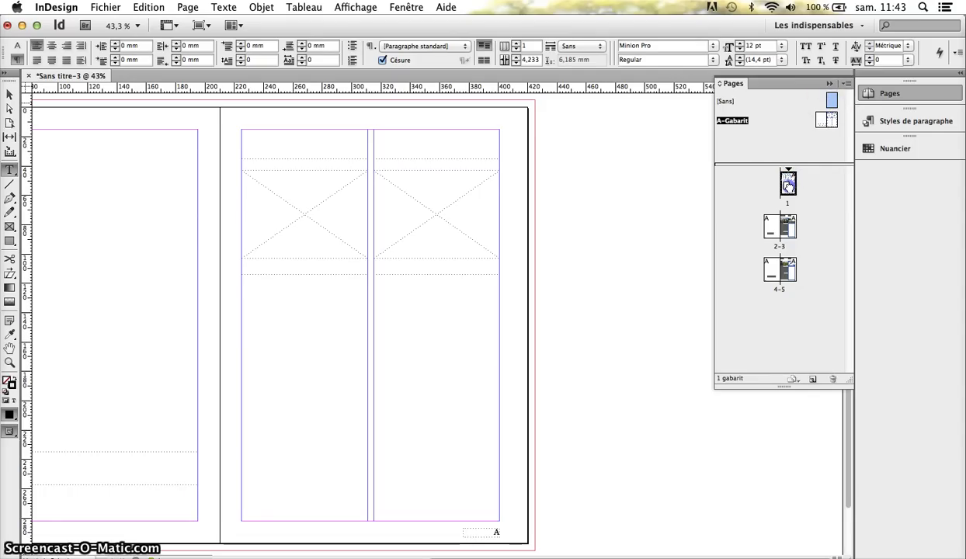
drag(788, 185, 787, 187)
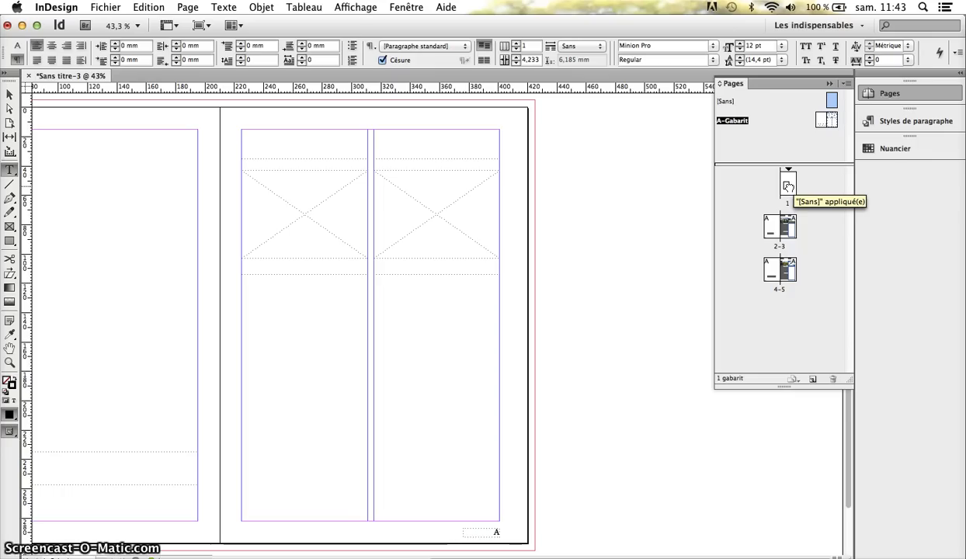
On the right page of the A-Gabarit master, move the first column's picture frame left to X 220 mm
click(788, 227)
click(828, 121)
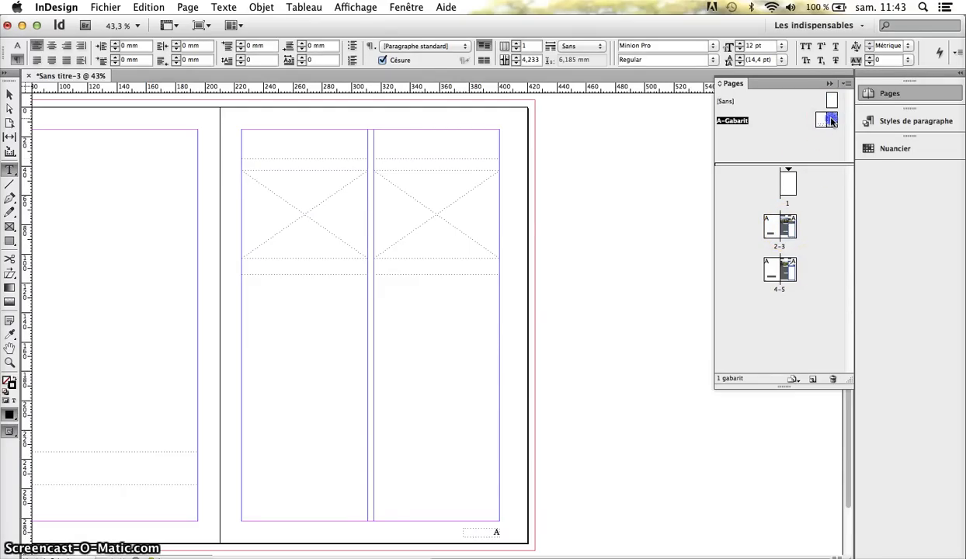
double_click(831, 121)
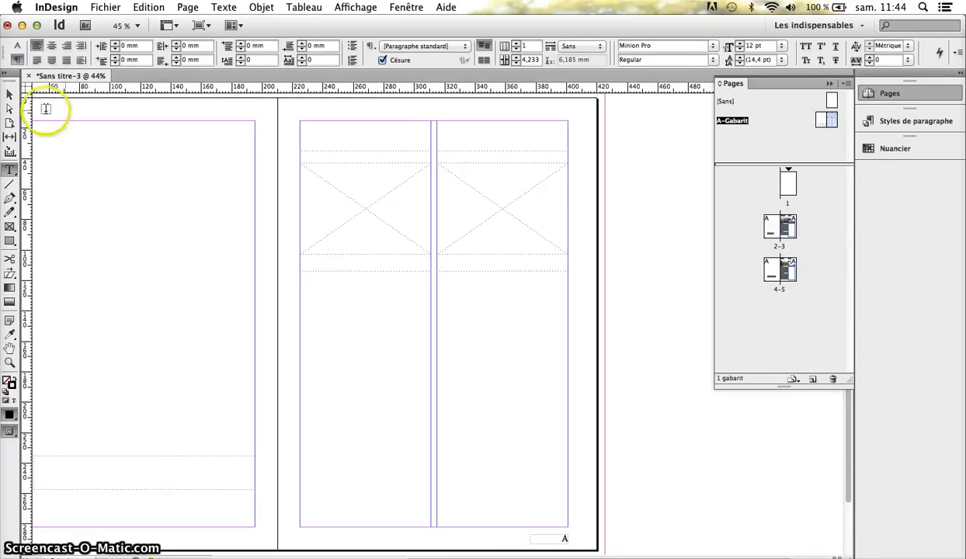
click(380, 238)
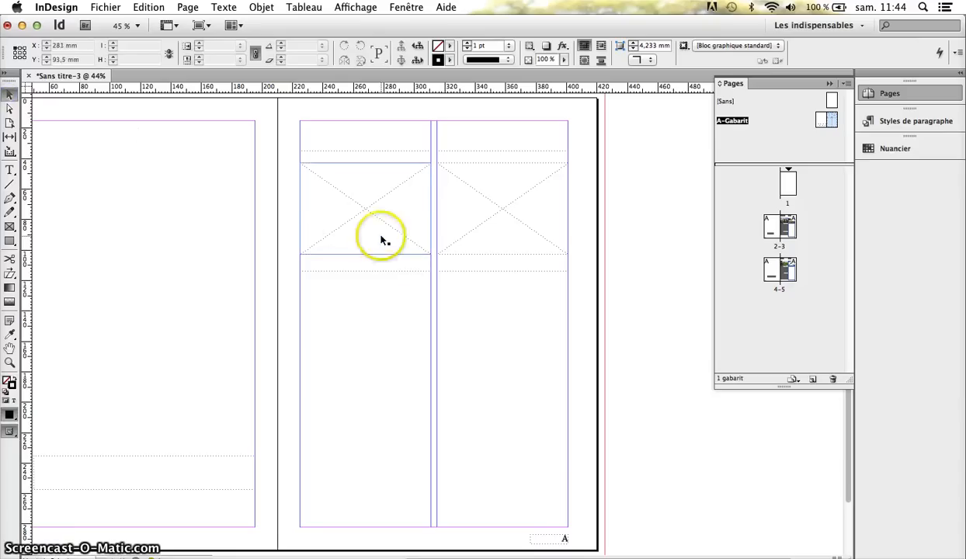
key(Left)
key(Left)
key(Left)
key(Left)
key(Left)
key(Left)
key(Left)
key(Left)
key(Left)
key(Left)
key(Left)
key(Left)
key(Left)
key(Left)
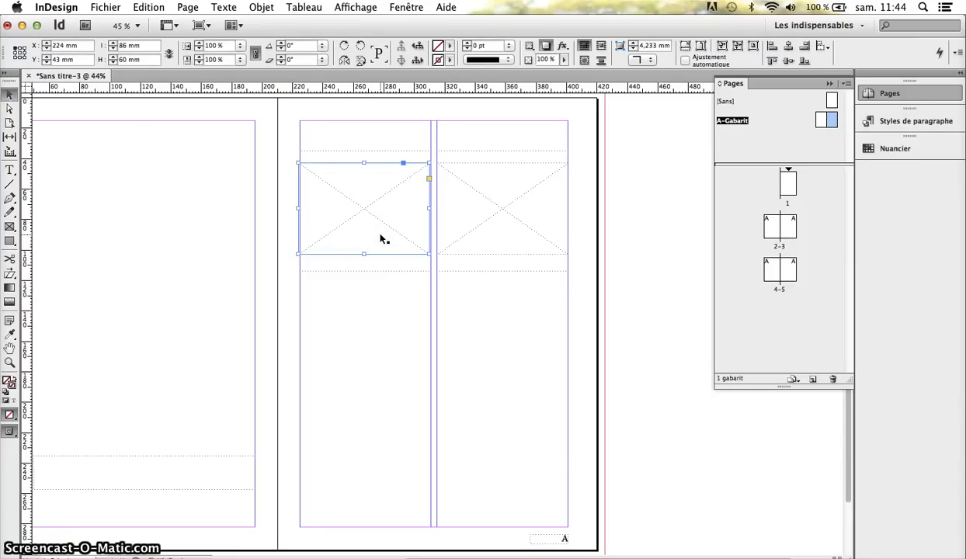
key(Left)
key(Left)
key(Left)
key(Left)
key(Left)
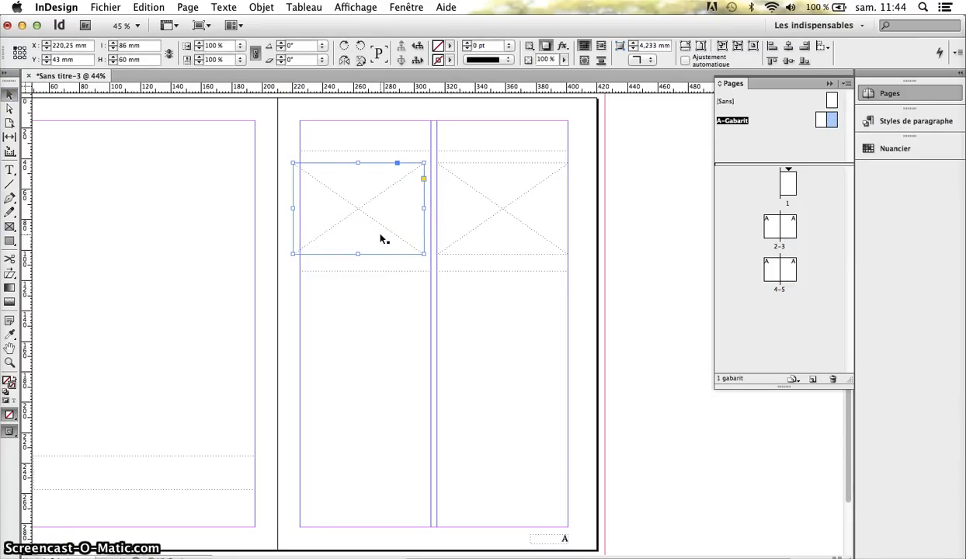
click(785, 164)
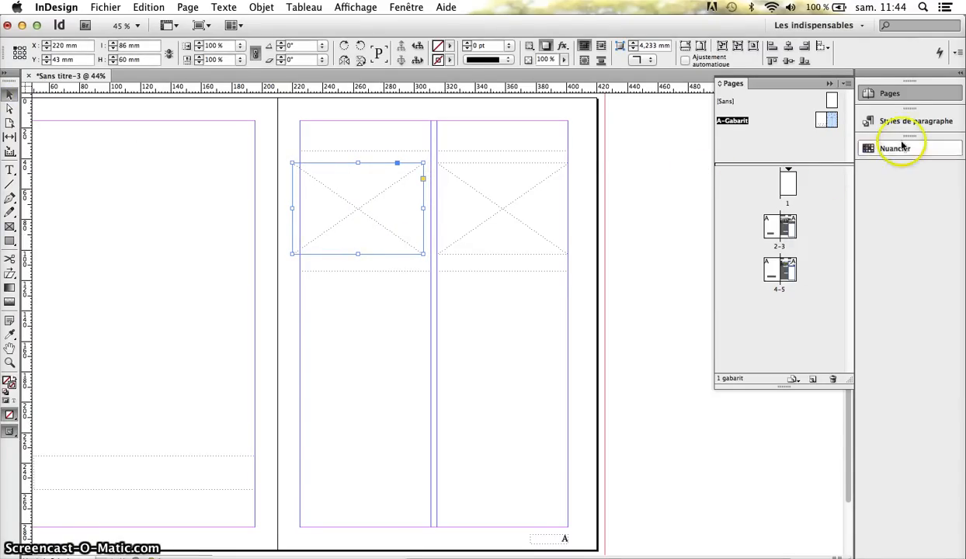
Check the position of the first column's picture on pages 3 and 5 against the master
double_click(784, 227)
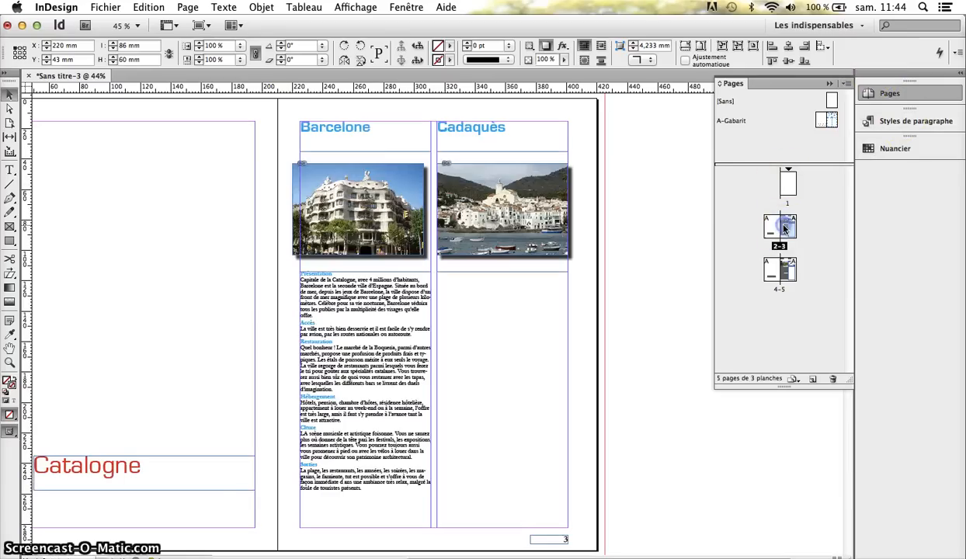
click(362, 216)
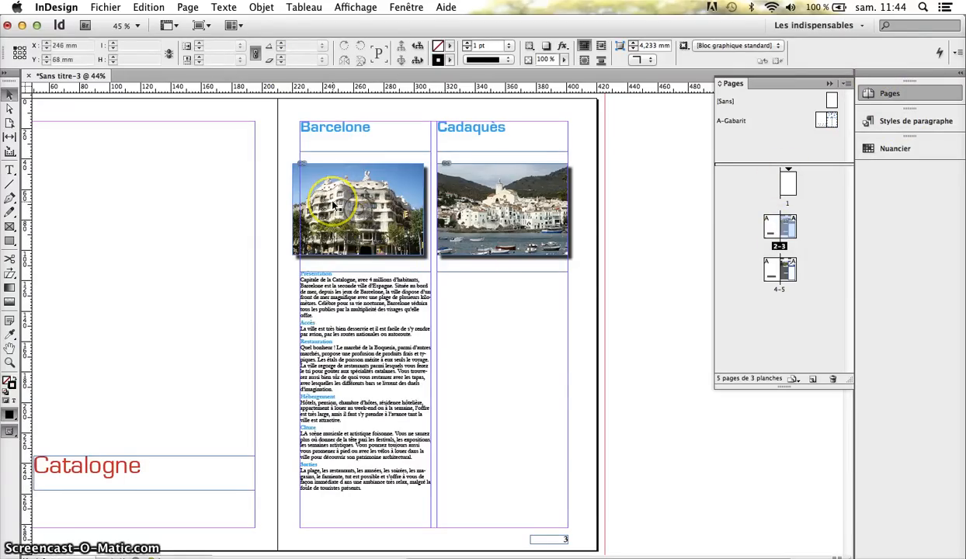
drag(334, 205, 784, 273)
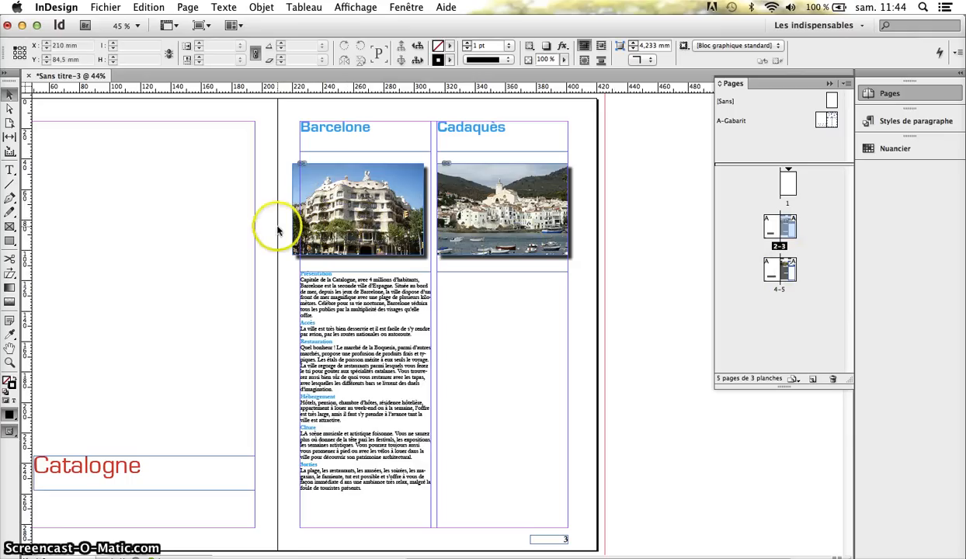
double_click(786, 270)
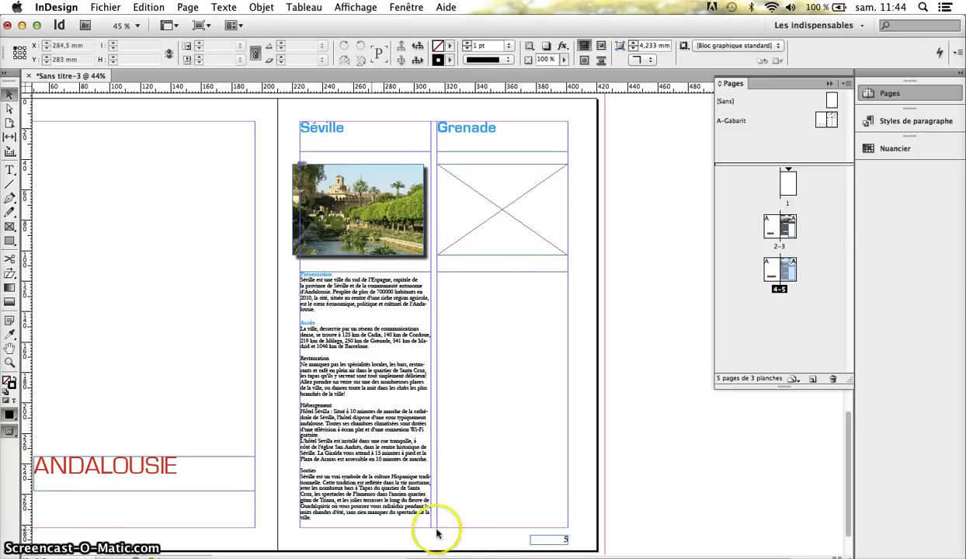
On the left page of the A-Gabarit master, give the page number marker a C=0 M=100 J=0 N=0 text stroke and Bold style
scroll(287, 520, left, 10)
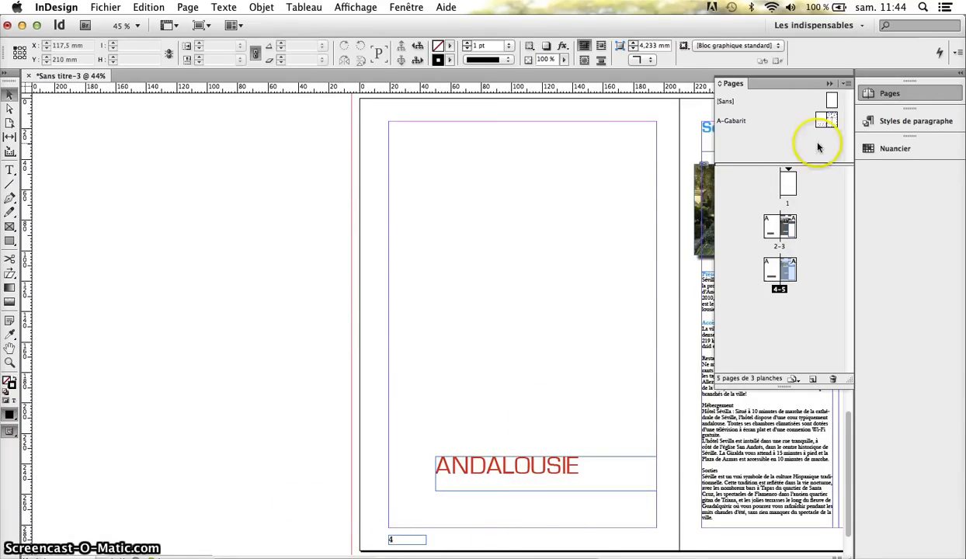
click(828, 120)
double_click(827, 120)
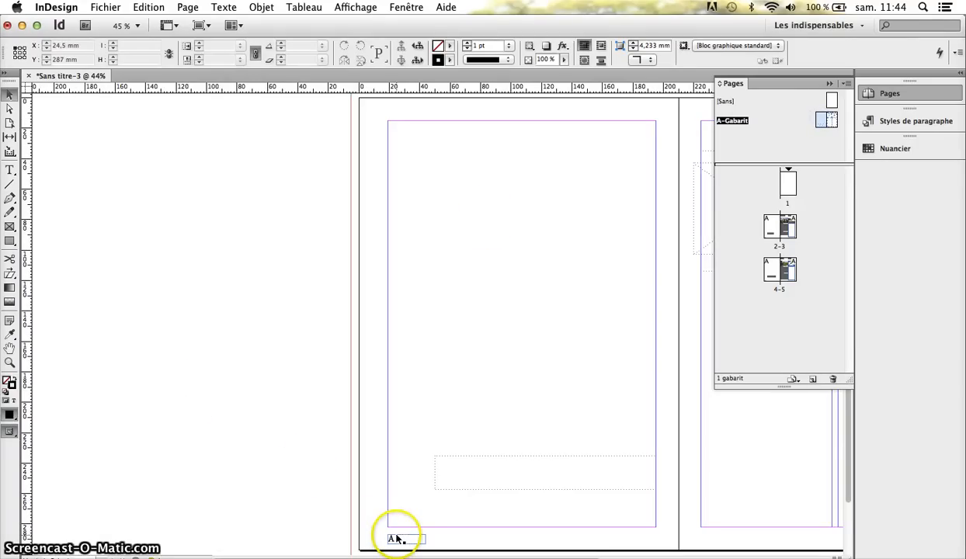
click(397, 539)
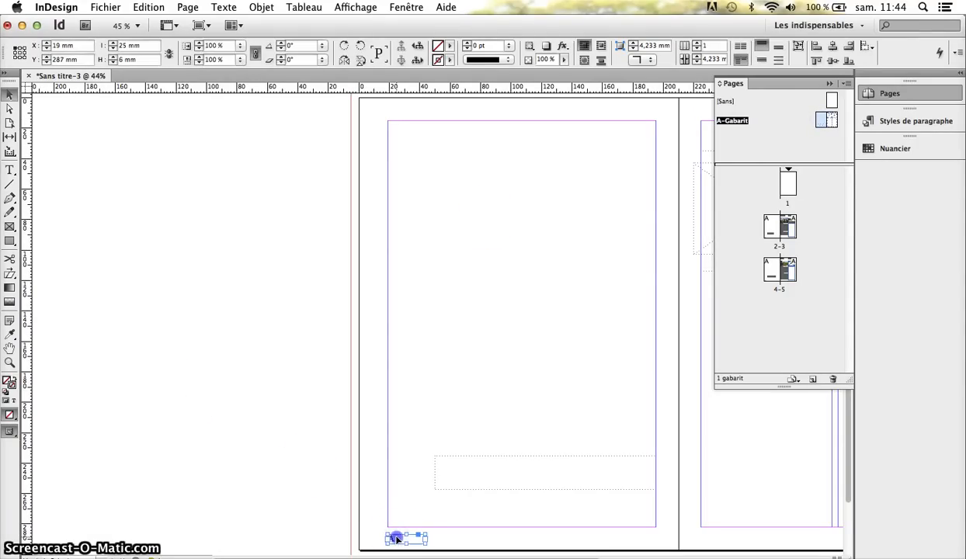
double_click(396, 538)
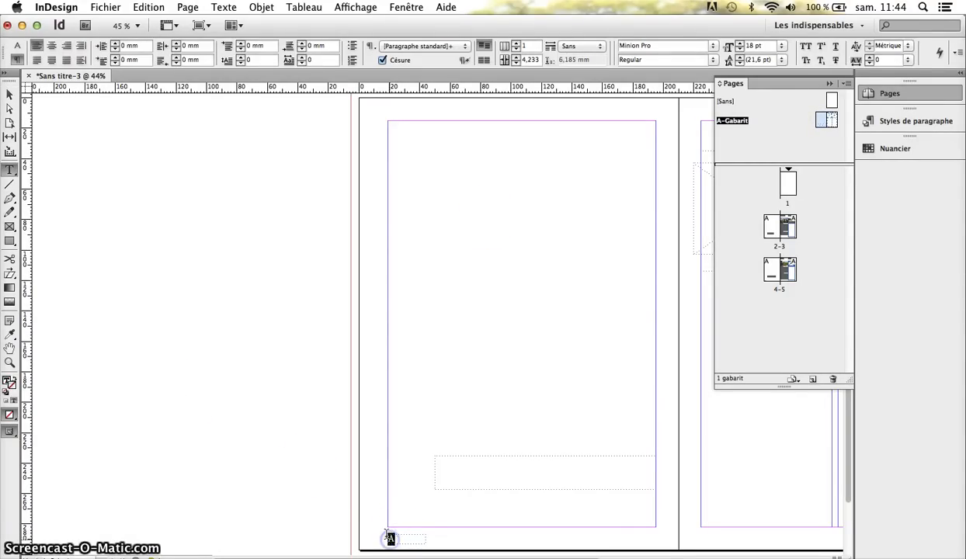
click(894, 148)
click(720, 235)
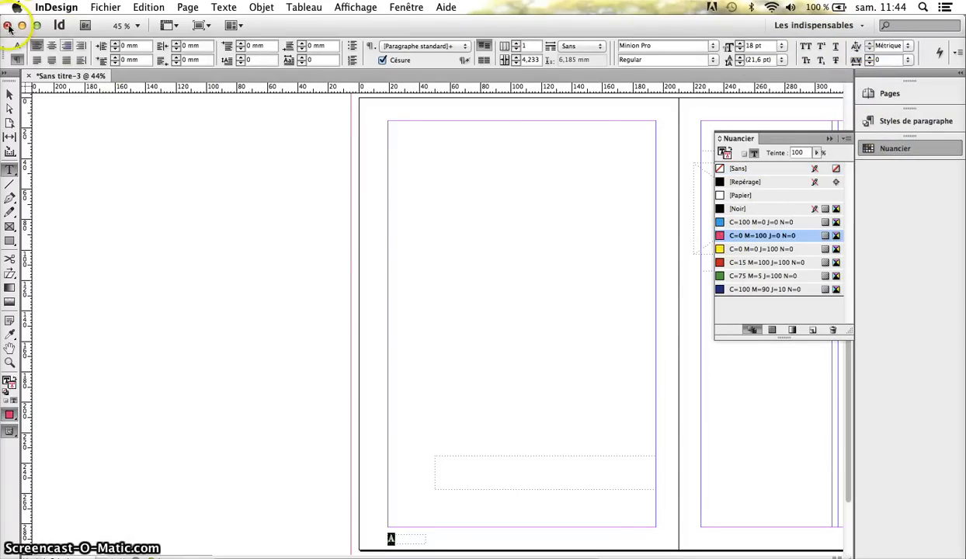
click(17, 47)
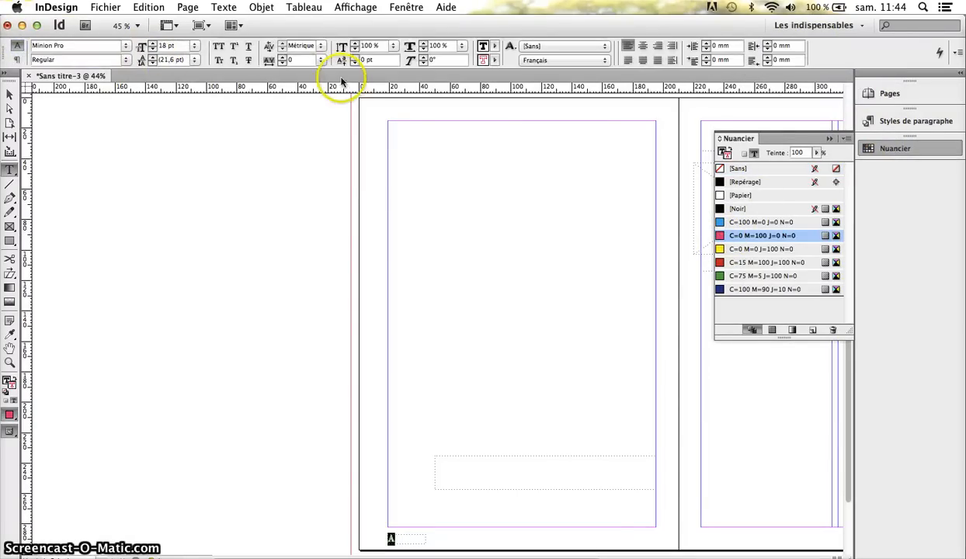
click(122, 60)
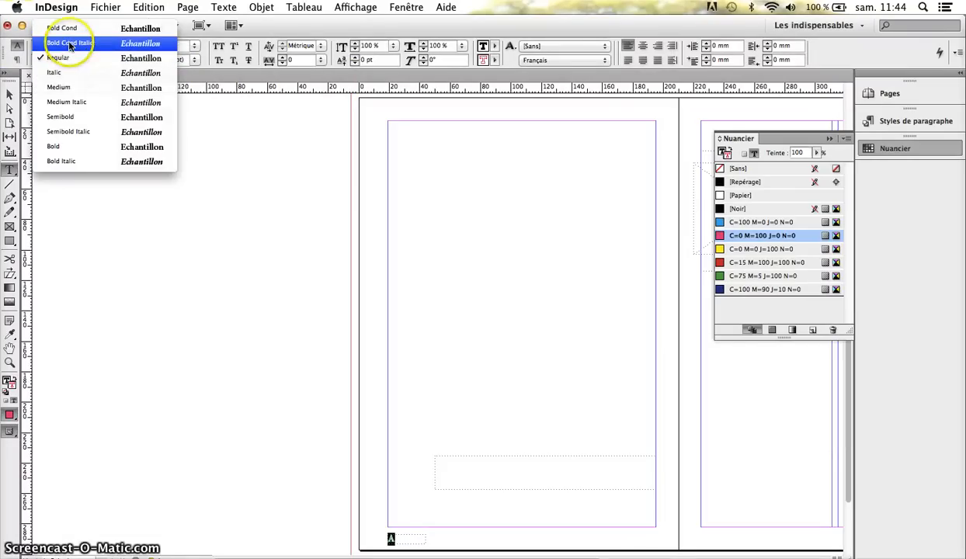
click(71, 146)
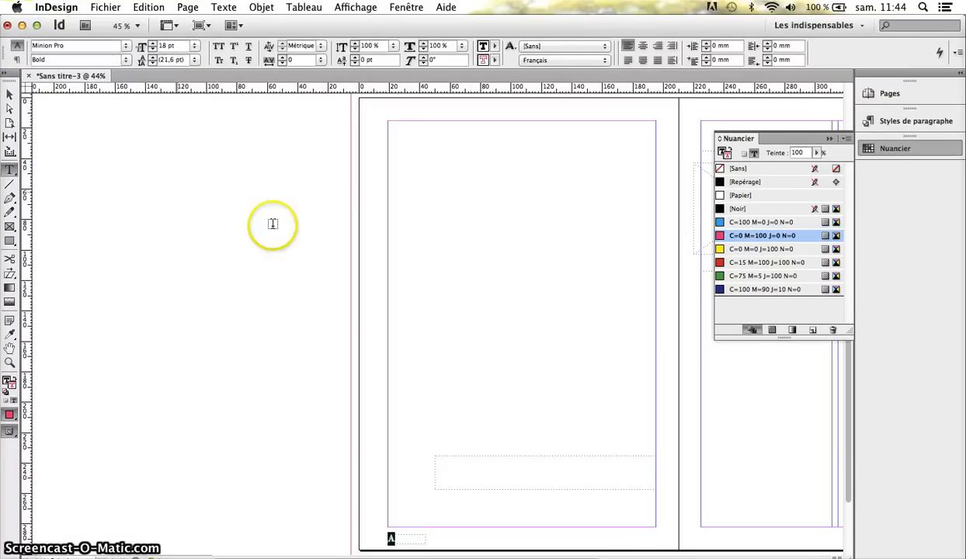
On the right page of the A-Gabarit master, give the page number marker Bold style and a C=0 M=100 J=0 N=0 text stroke
scroll(565, 342, right, 2)
scroll(565, 343, up, 1)
scroll(565, 342, right, 10)
scroll(565, 342, down, 7)
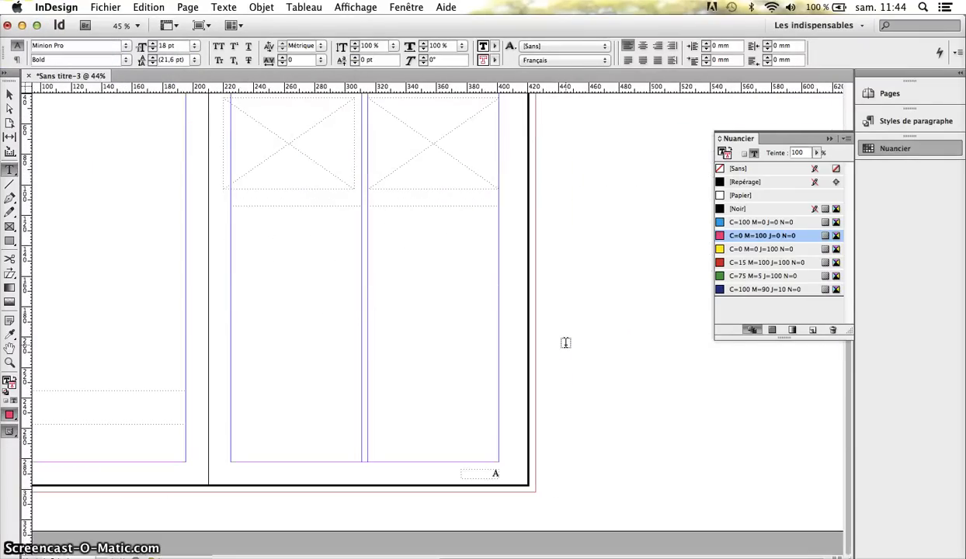
double_click(495, 473)
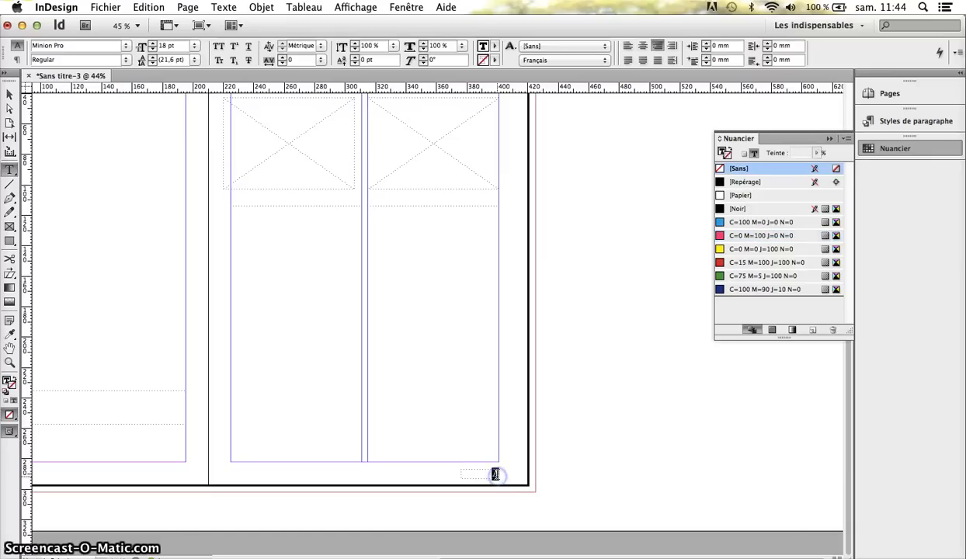
click(127, 60)
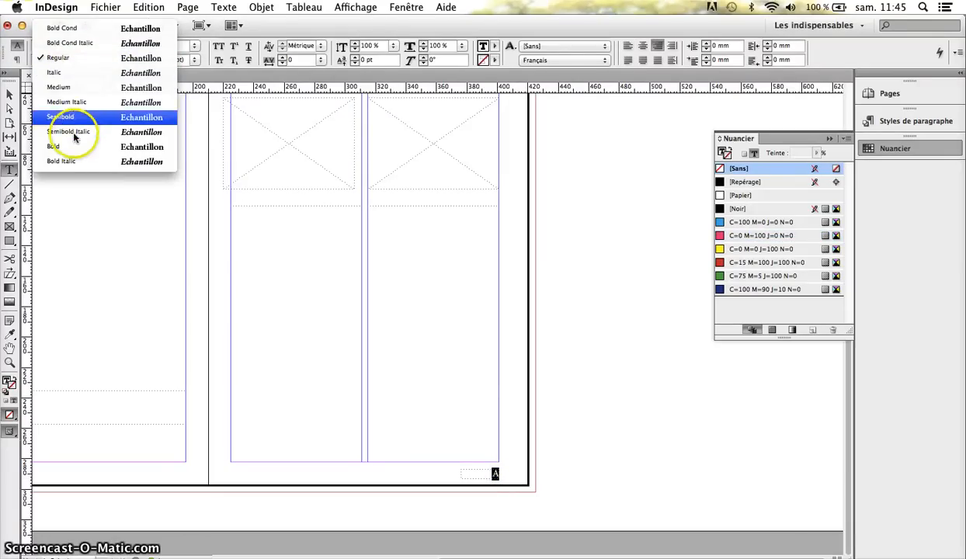
click(122, 146)
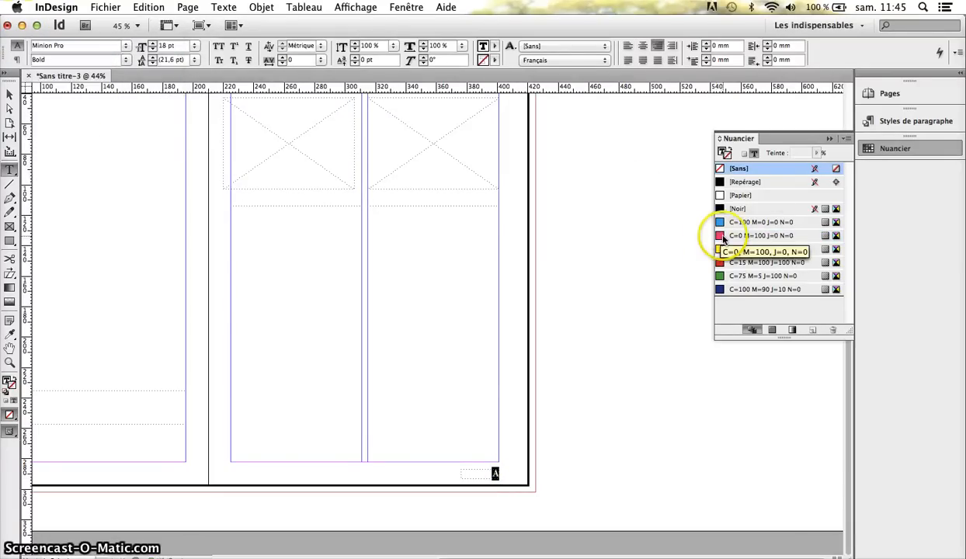
click(723, 236)
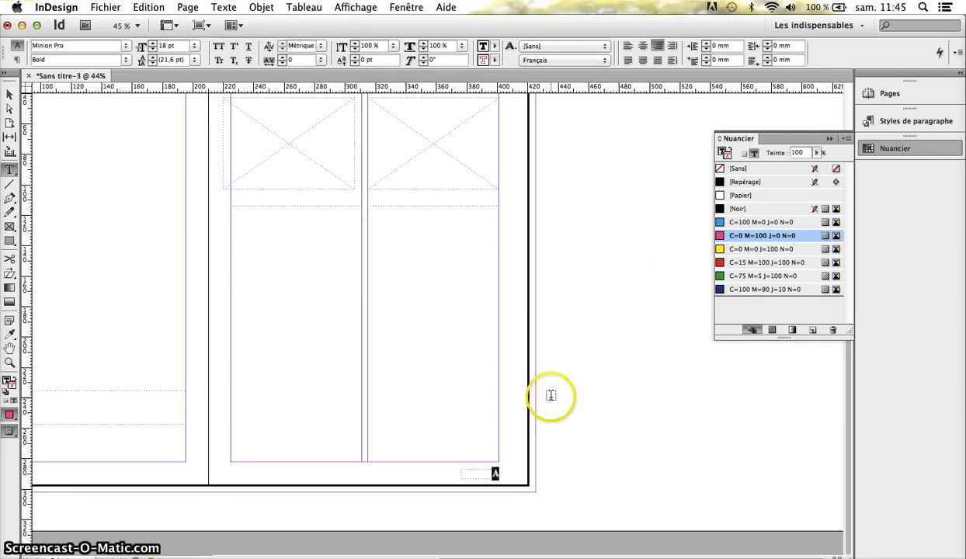
Check the page number on page 3 against the master and return to the right page of A-Gabarit
click(877, 94)
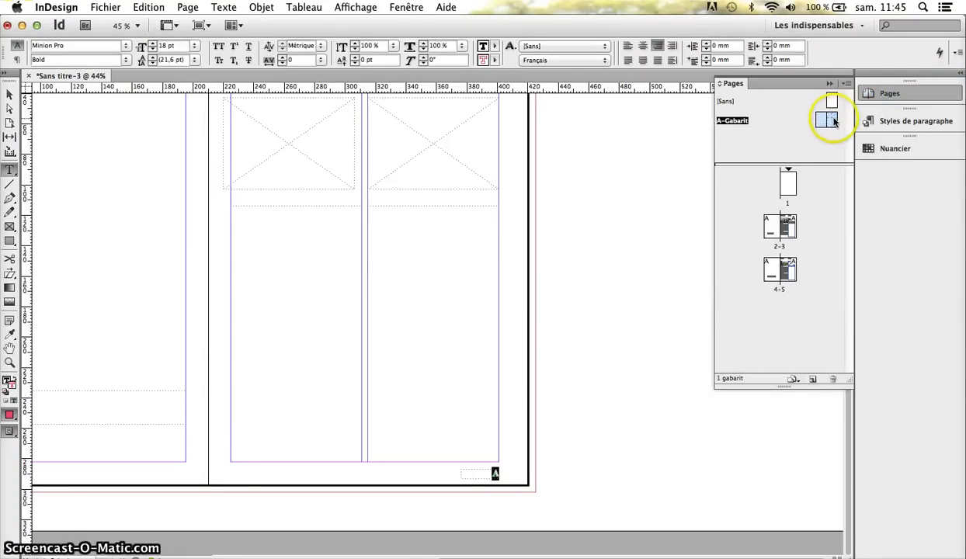
double_click(788, 225)
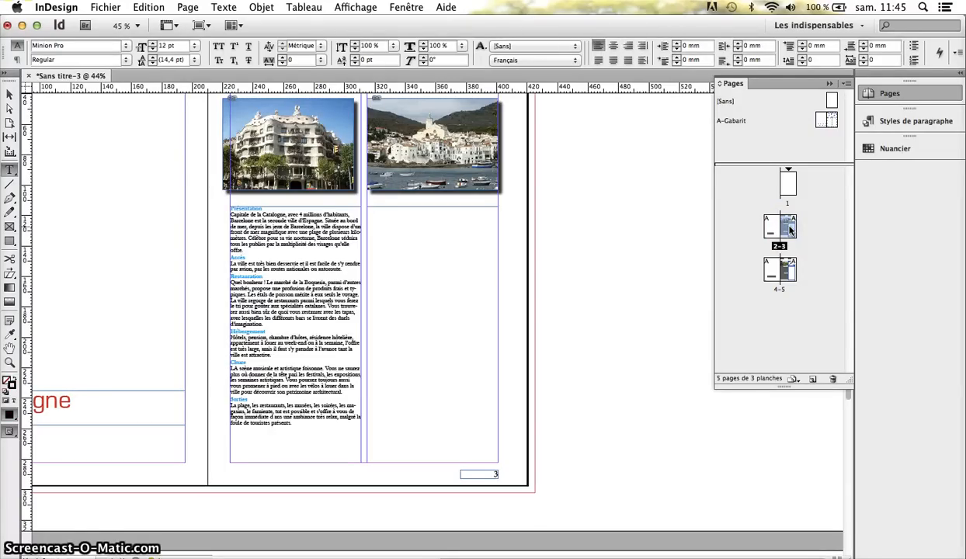
double_click(830, 120)
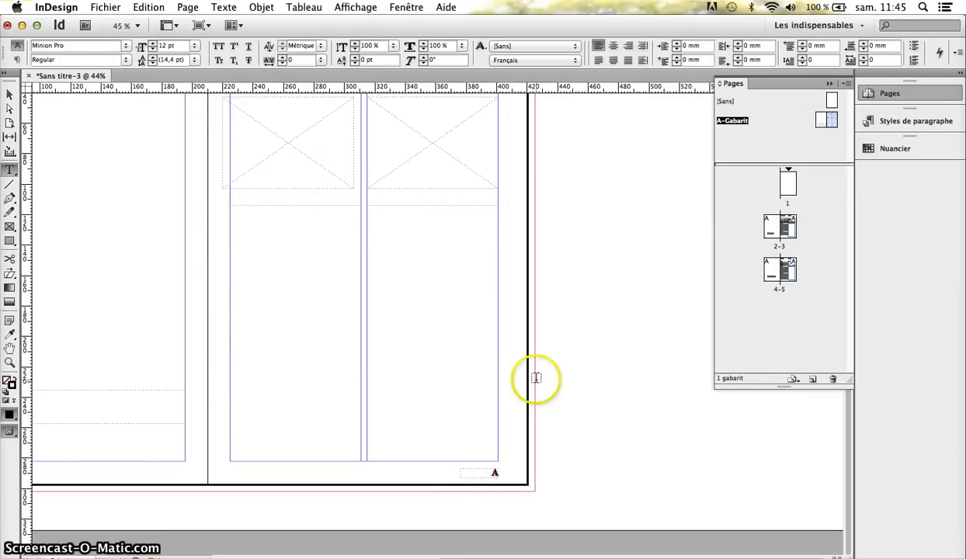